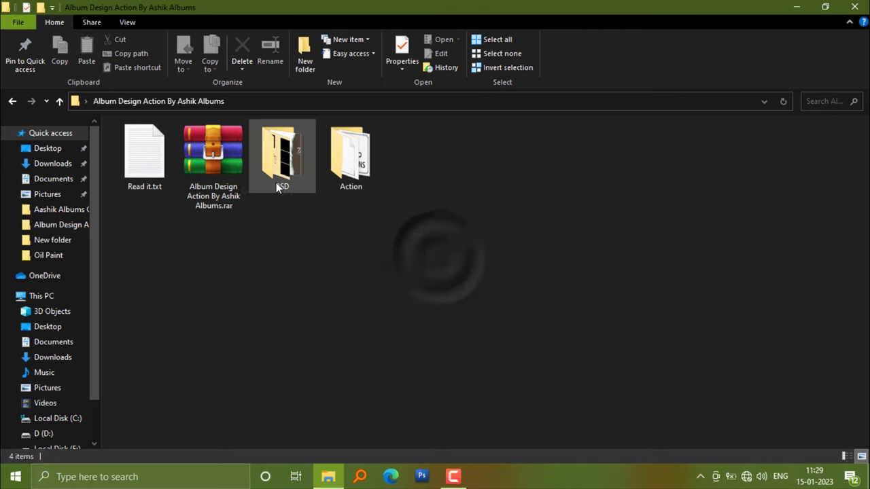
- Open the PSD folder in the album design download to preview the templates
left_click(215, 170)
left_click_drag(212, 168, 200, 173)
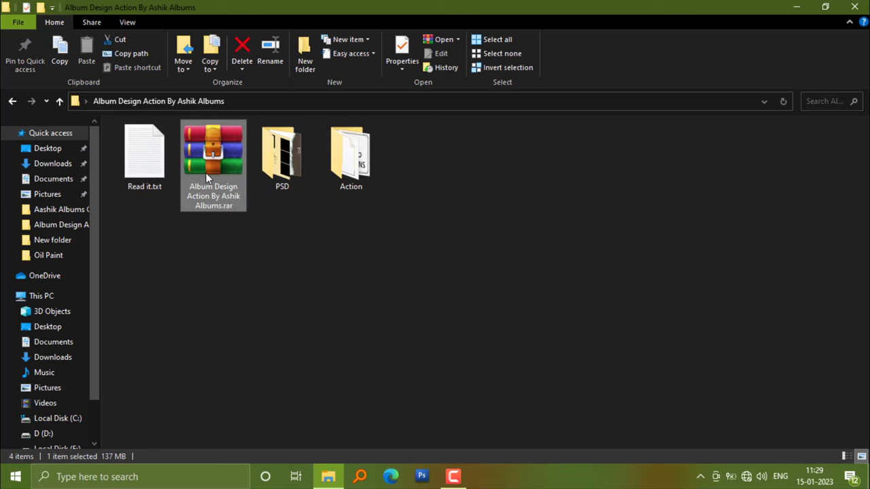
mouse_move(284, 213)
left_mouse_down()
mouse_move(392, 154)
mouse_move(139, 173)
left_mouse_up()
left_click(142, 177)
left_click(348, 235)
left_click(295, 172)
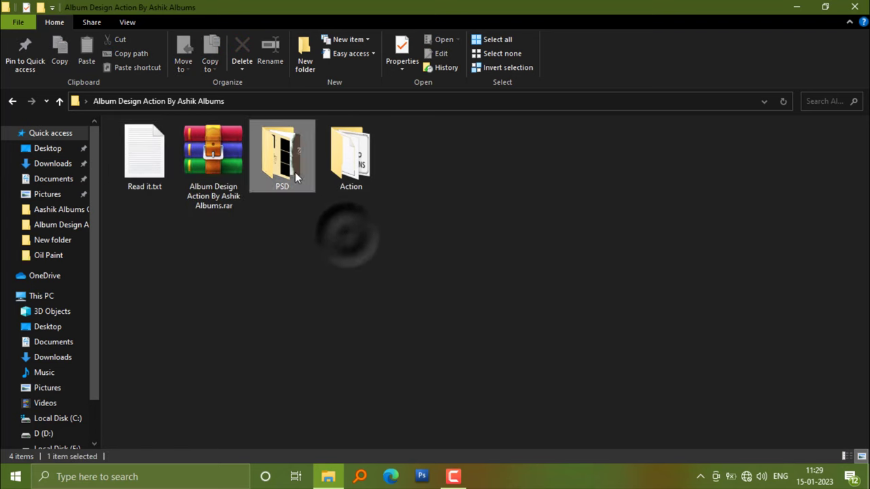
double_click(295, 172)
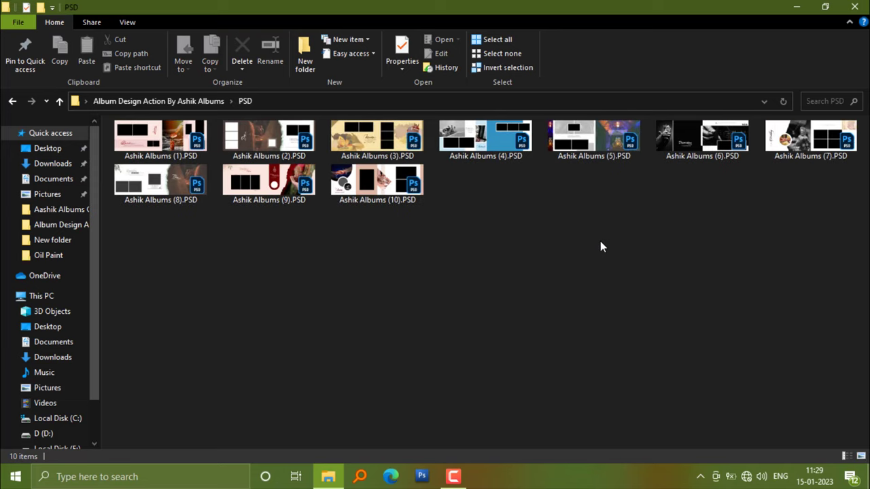
- Return to the album design folder and open the Action folder
scroll(600, 241, "up", 2, "ctrl")
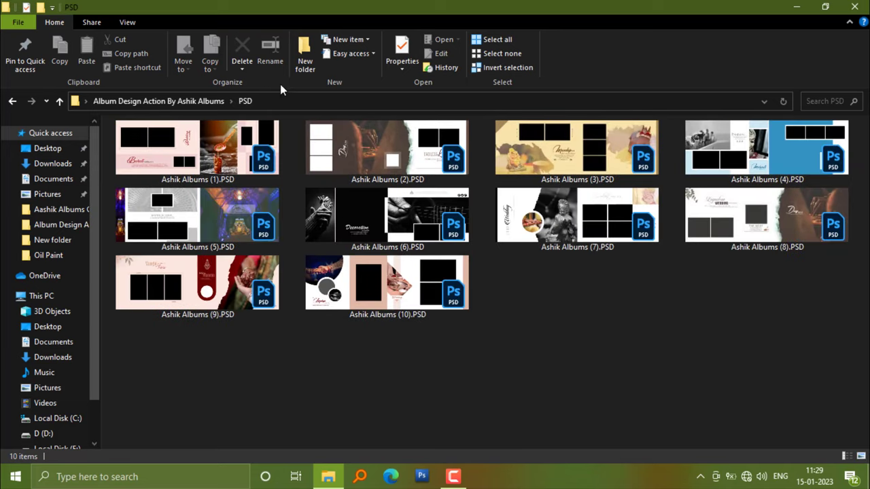
left_click(208, 100)
double_click(371, 145)
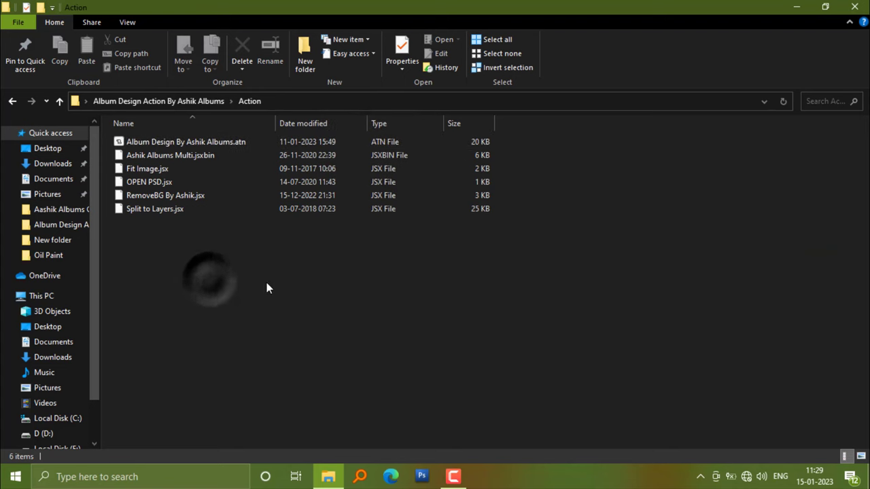
- Select and copy the five script files in the Action folder
left_click_drag(266, 282, 129, 154)
double_click(212, 142)
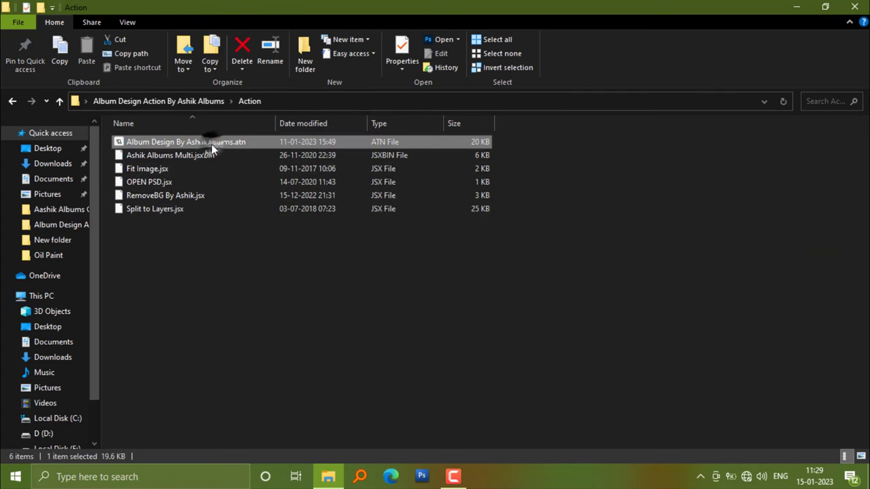
left_click_drag(262, 282, 146, 159)
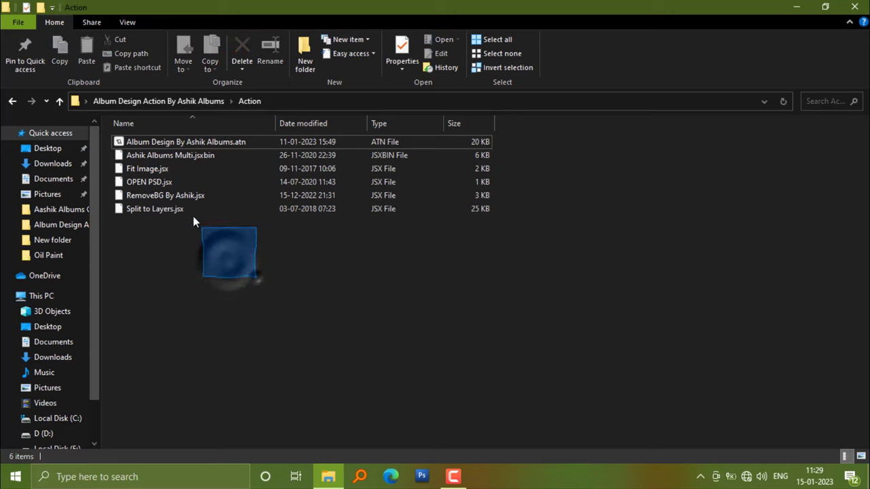
right_click(146, 159)
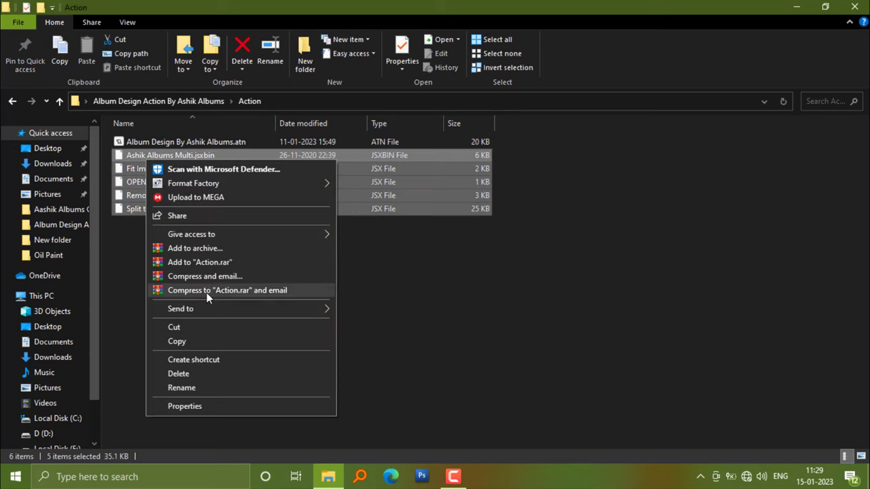
left_click(206, 340)
left_click(506, 316)
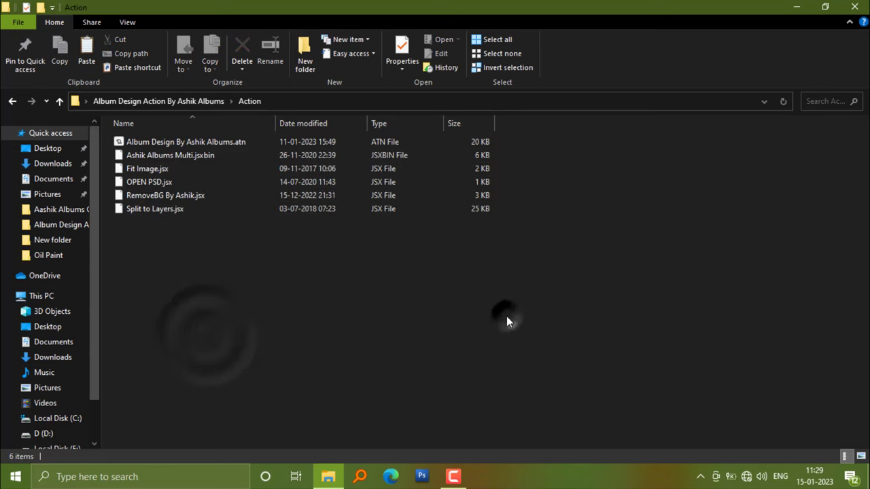
- In a second File Explorer window, browse to C:\Program Files\Adobe\Adobe Photoshop 2022
middle_click(339, 467)
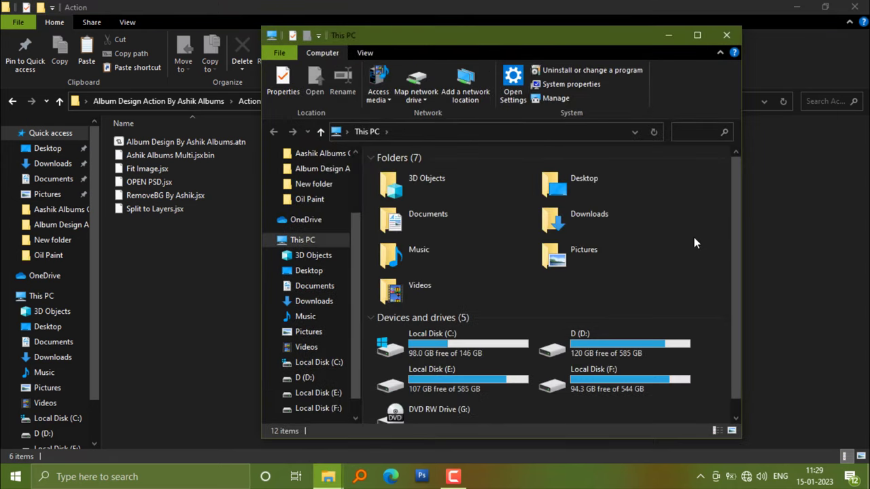
scroll(737, 229, "down", 1)
left_click(472, 344)
double_click(472, 344)
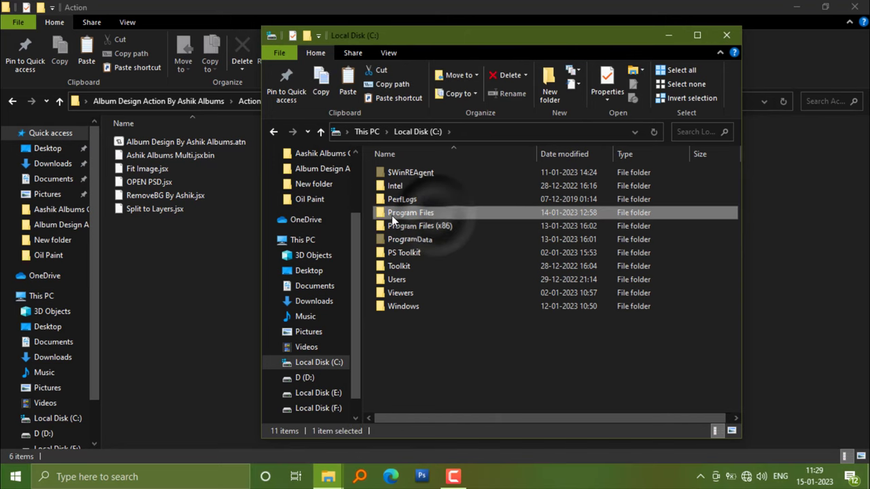
left_click(444, 211)
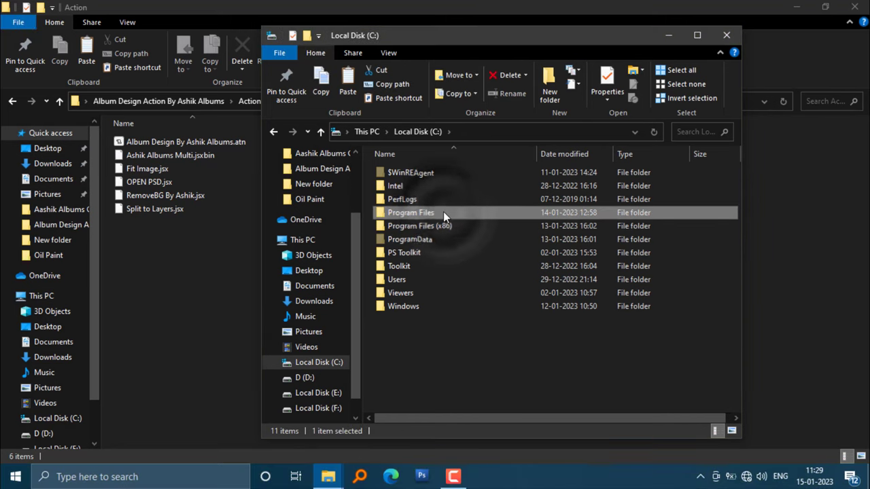
double_click(474, 213)
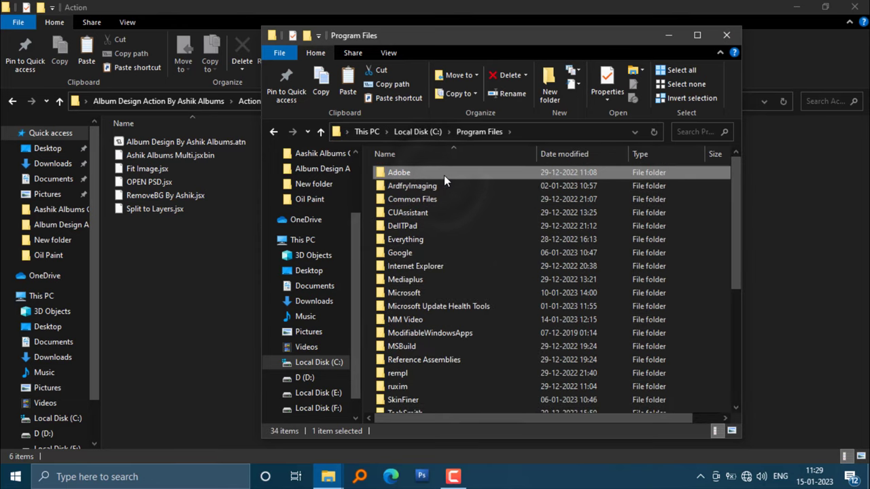
double_click(444, 175)
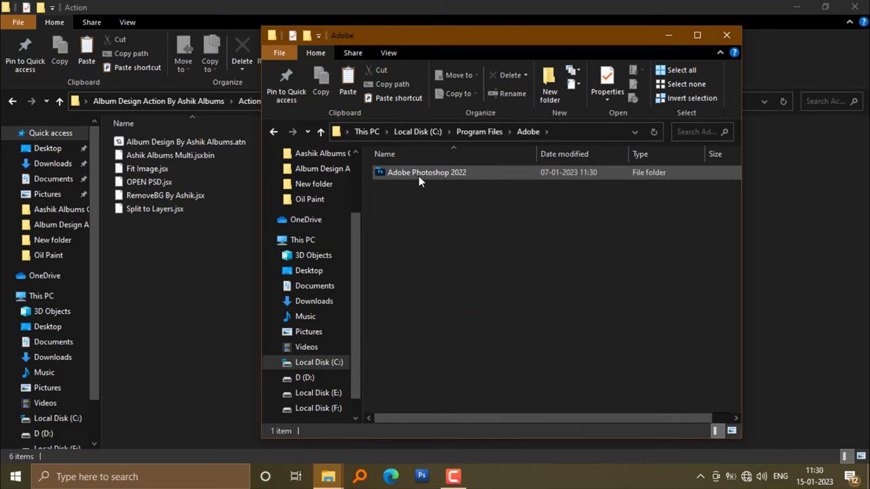
left_click(419, 176)
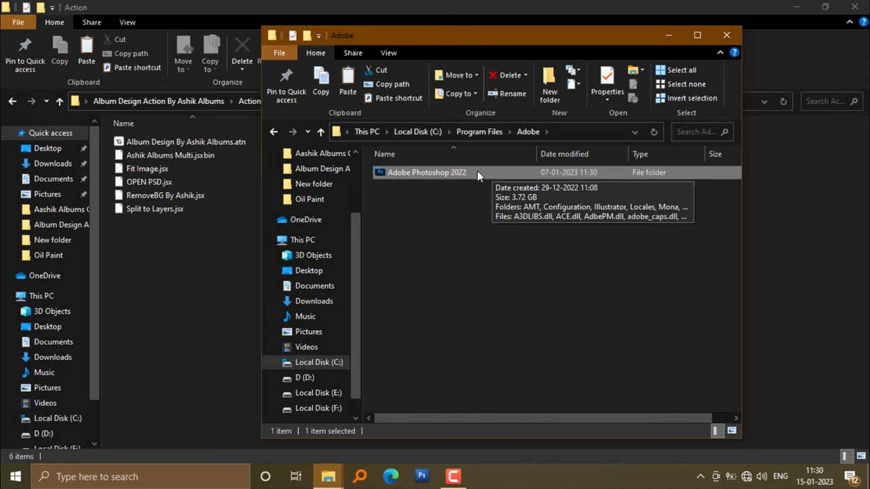
double_click(477, 171)
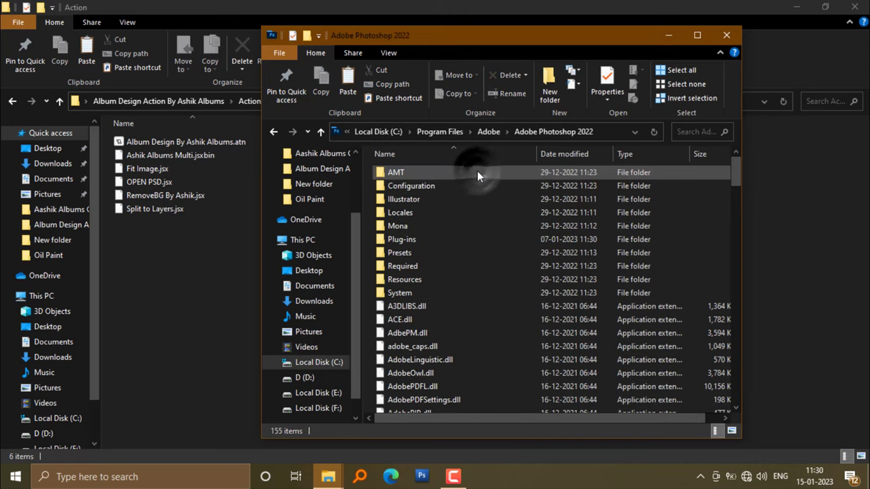
- Paste the scripts into Presets\Scripts, replacing the existing files
double_click(416, 253)
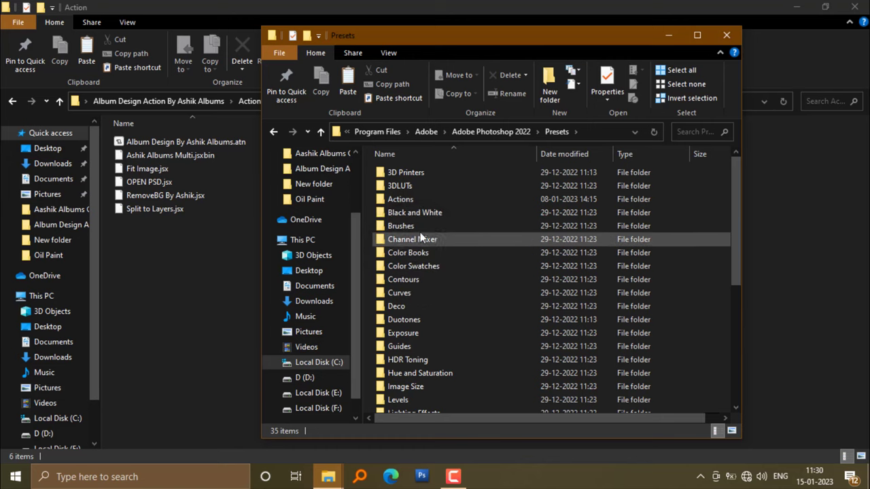
left_click(416, 346)
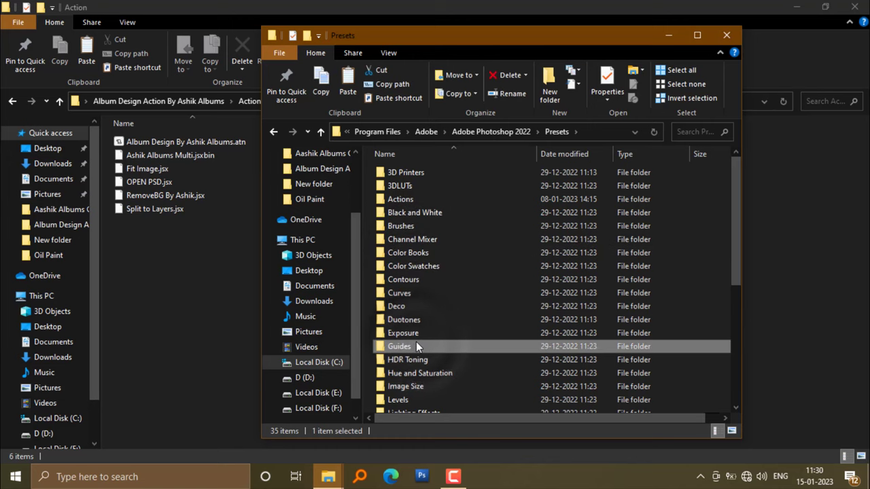
scroll(416, 341, "down", 5)
double_click(416, 343)
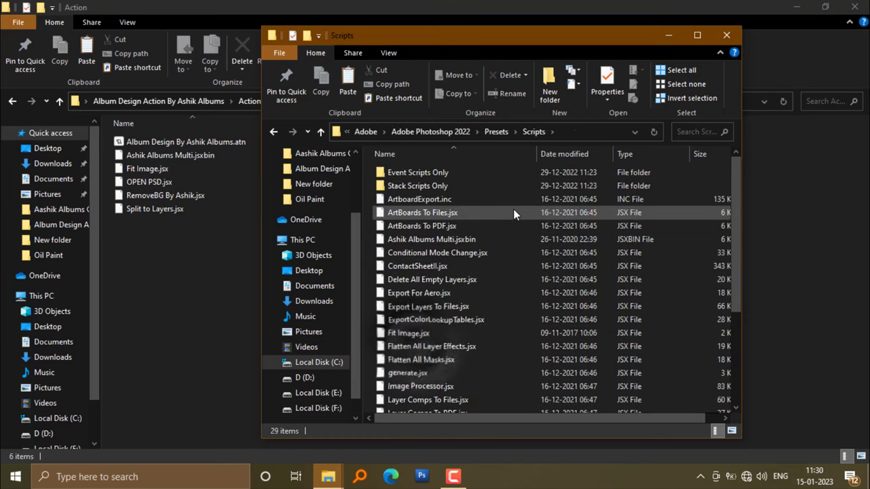
key("ctrl+v")
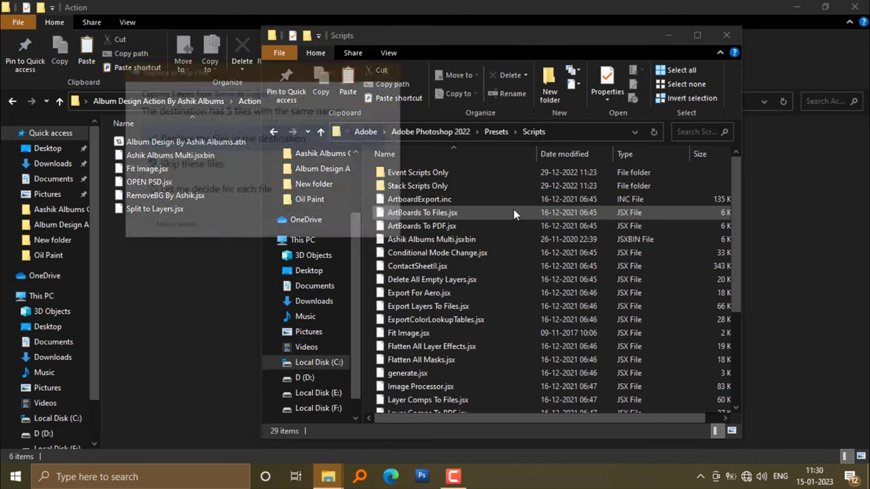
left_click(215, 137)
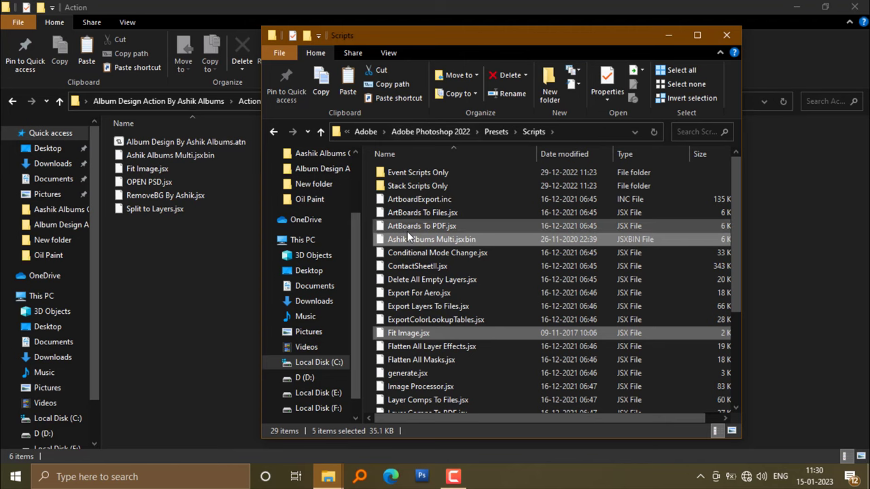
left_click(182, 274)
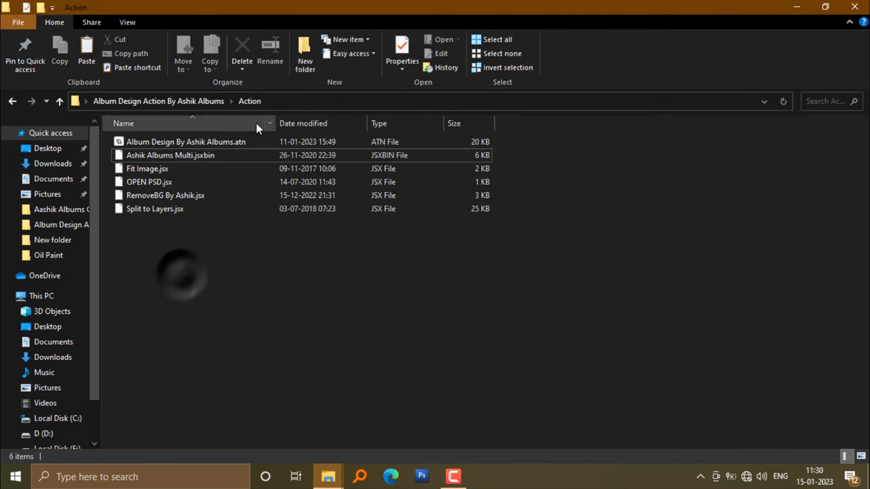
- Copy Album Design By Ashik Albums.atn from the Action folder
left_click(171, 144)
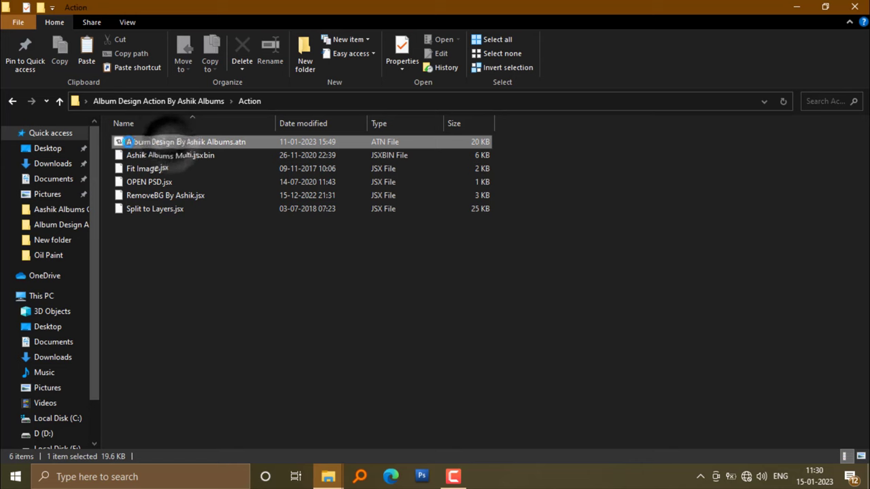
right_click(193, 146)
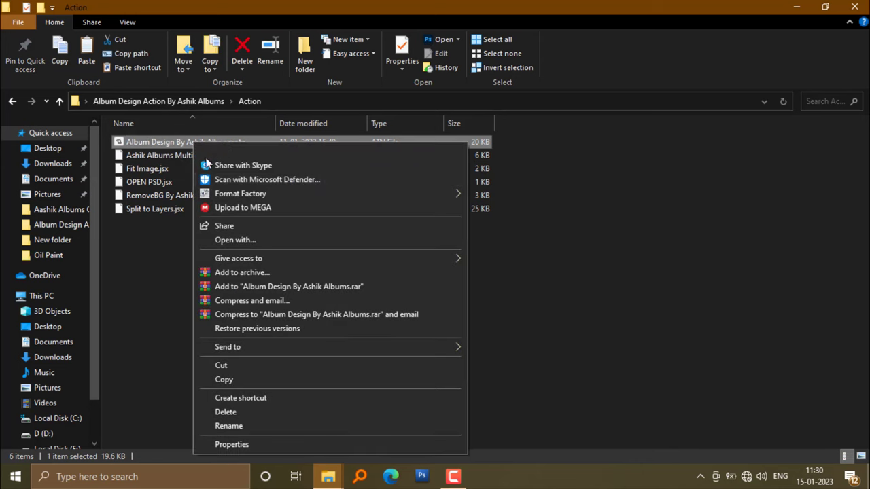
left_click(234, 378)
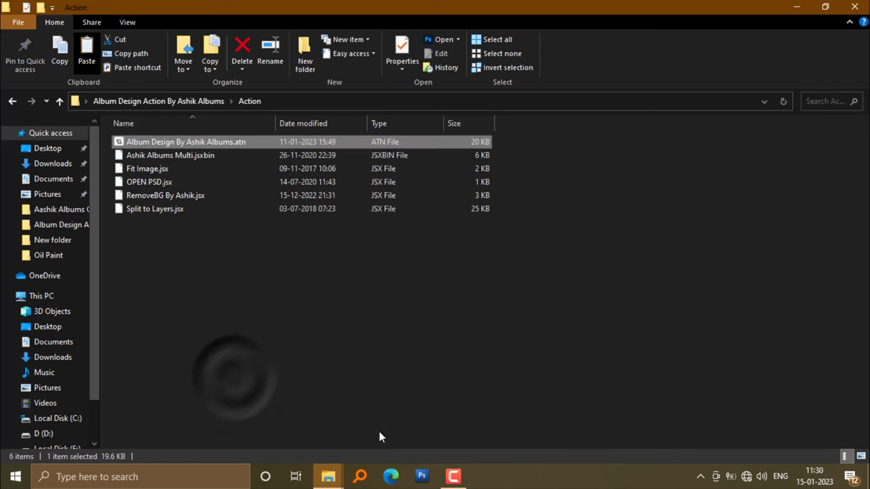
mouse_move(328, 477)
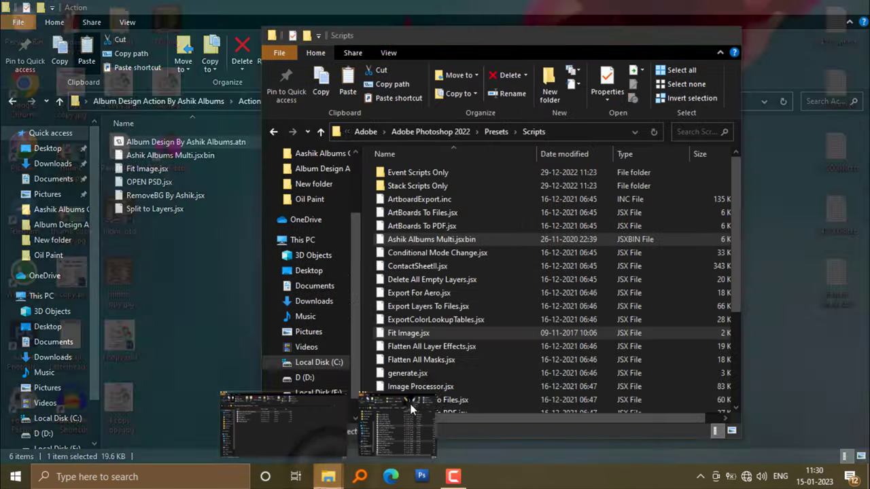
- Paste it into Presets\Actions, replacing the old file, and close that window
left_click(411, 408)
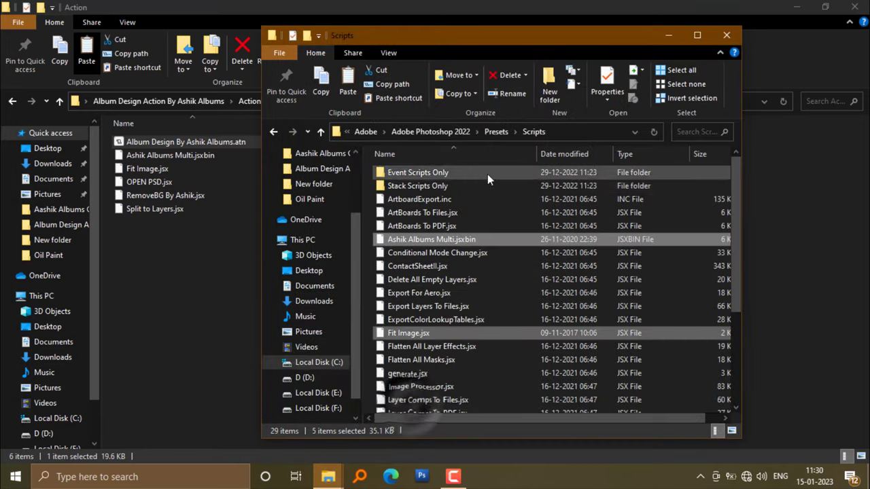
left_click(493, 132)
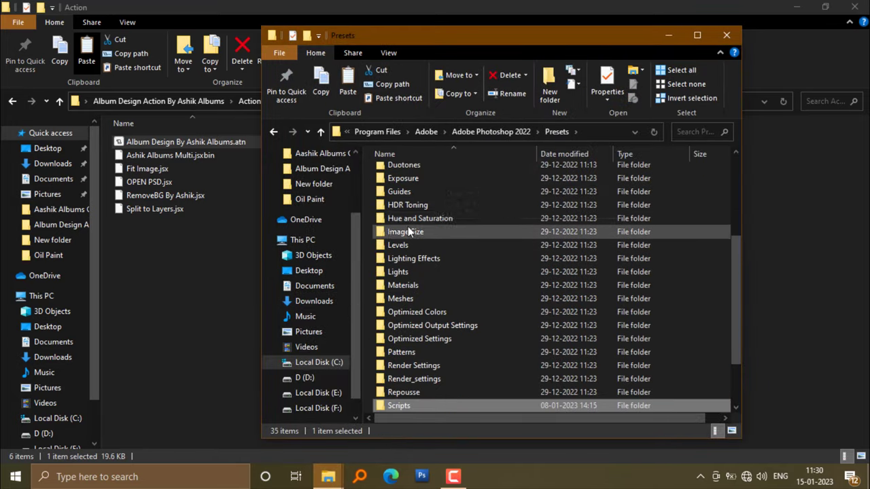
scroll(408, 226, "up", 5)
left_click(417, 200)
double_click(417, 199)
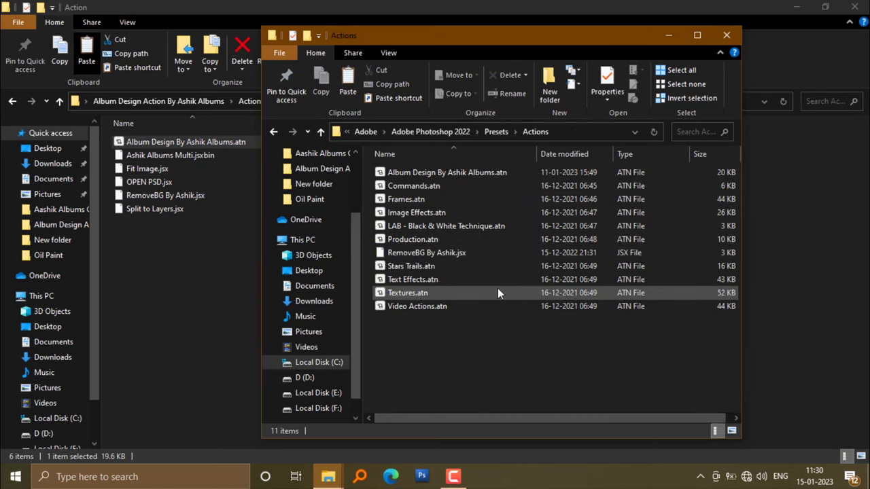
key("ctrl+v")
left_click(378, 149)
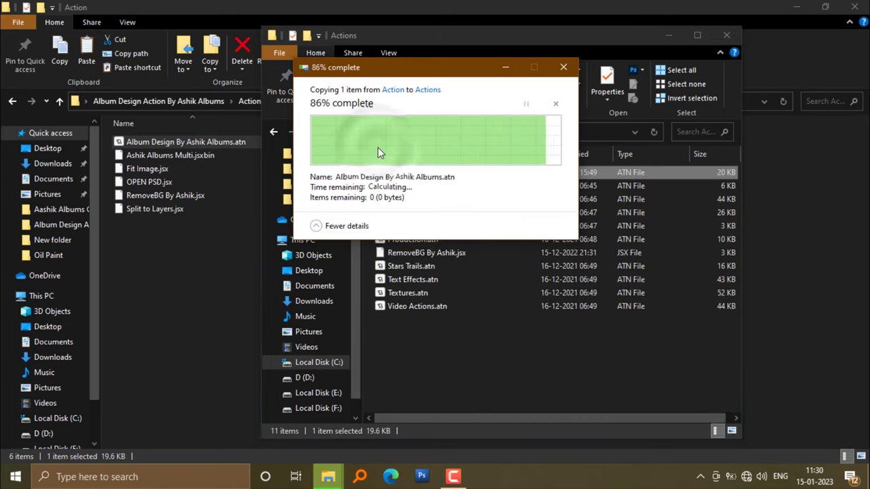
left_click(511, 340)
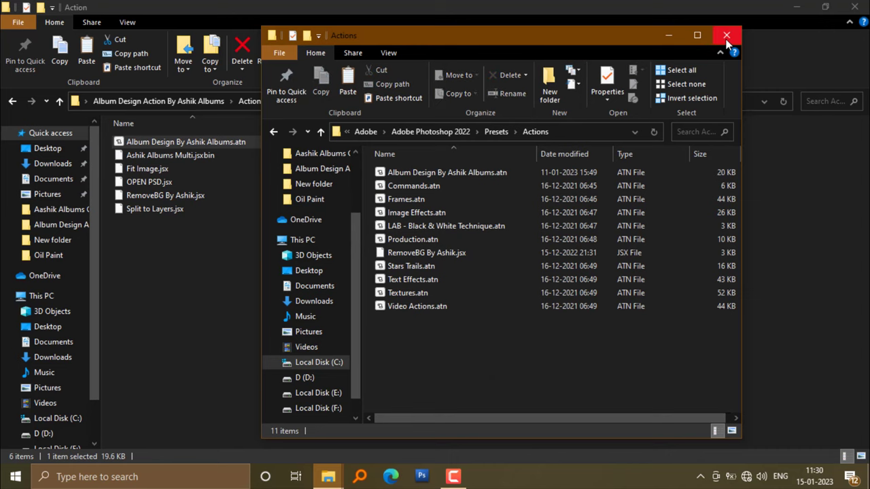
left_click(726, 36)
- Launch Photoshop 2022 from Windows search
left_click(480, 326)
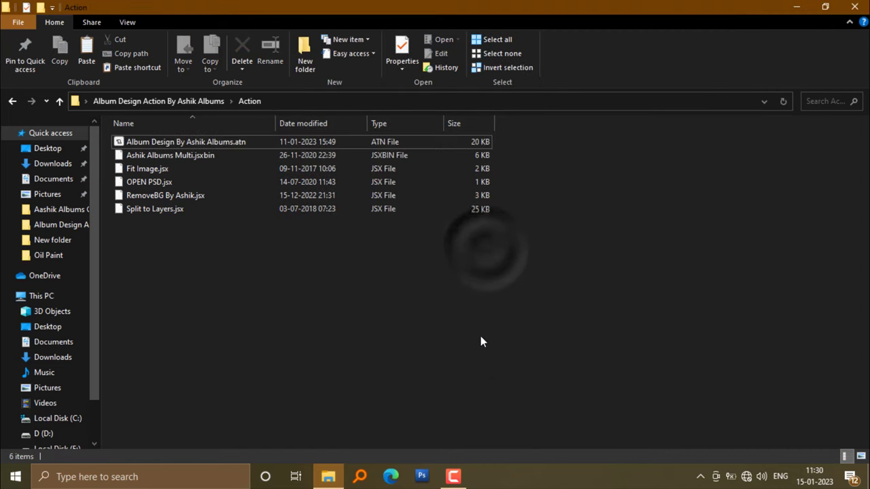
left_click(140, 470)
type("2")
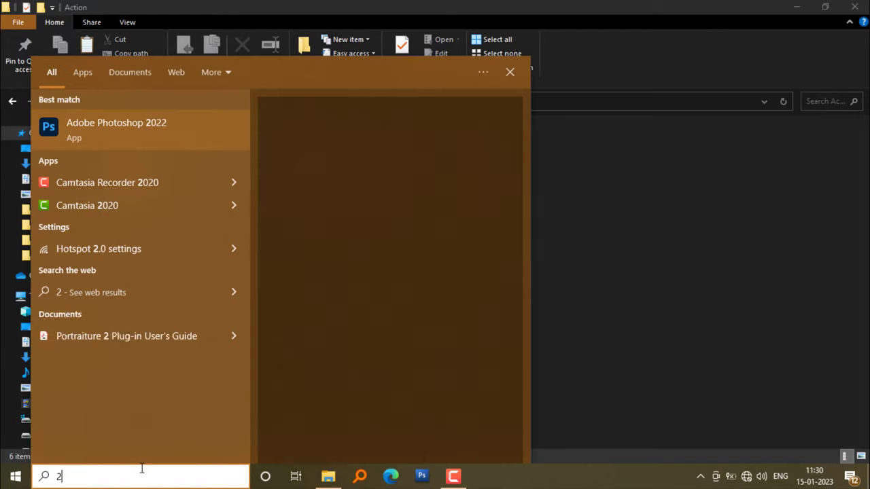
type("0")
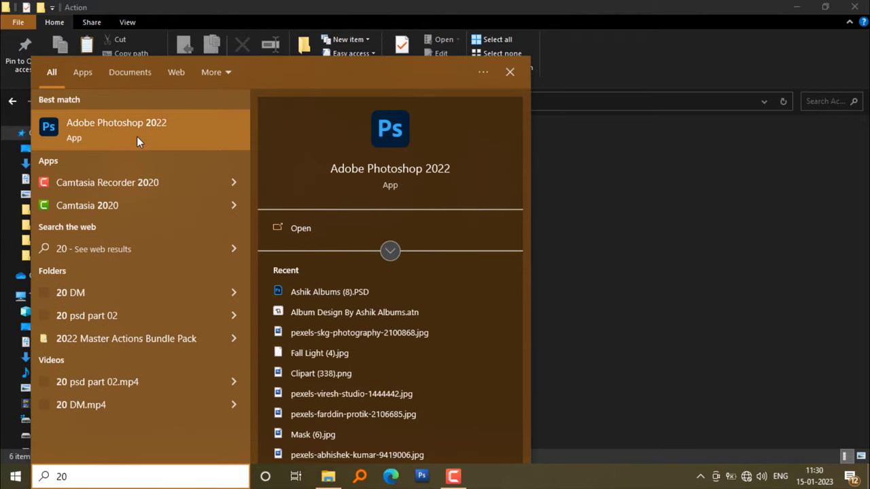
left_click(136, 136)
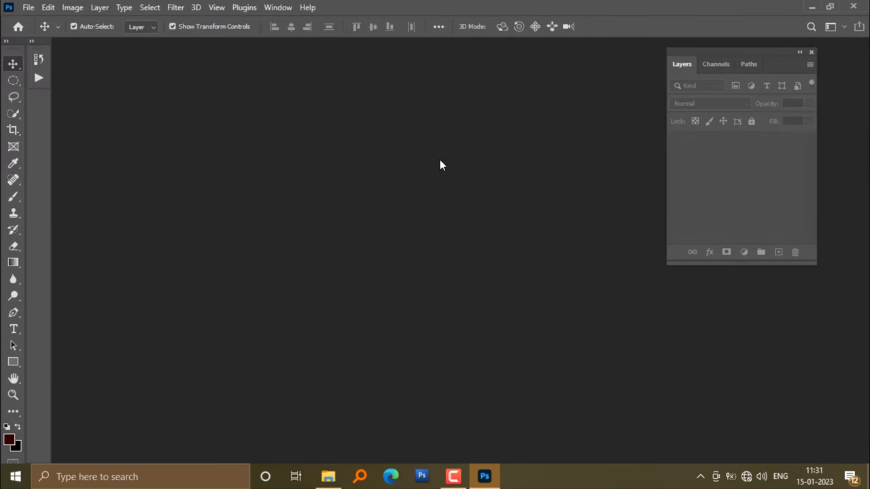
- Show the Actions panel from the Window menu
left_click(281, 12)
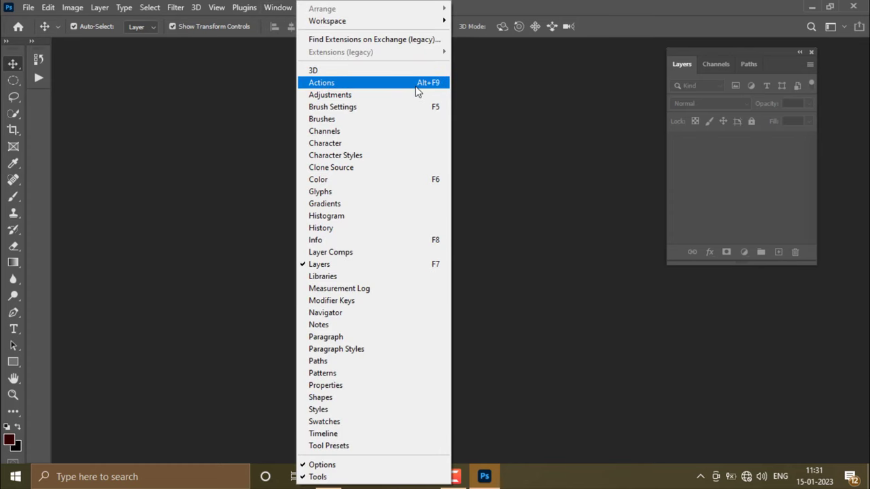
left_click(482, 93)
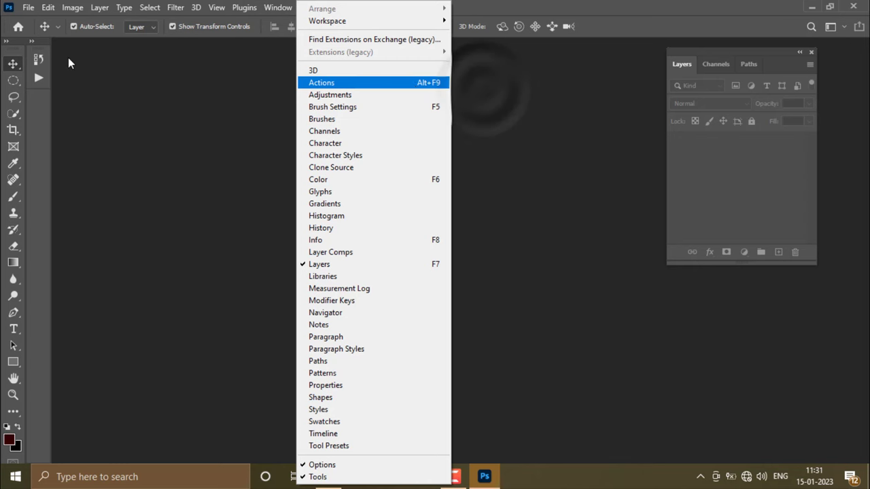
left_click(30, 42)
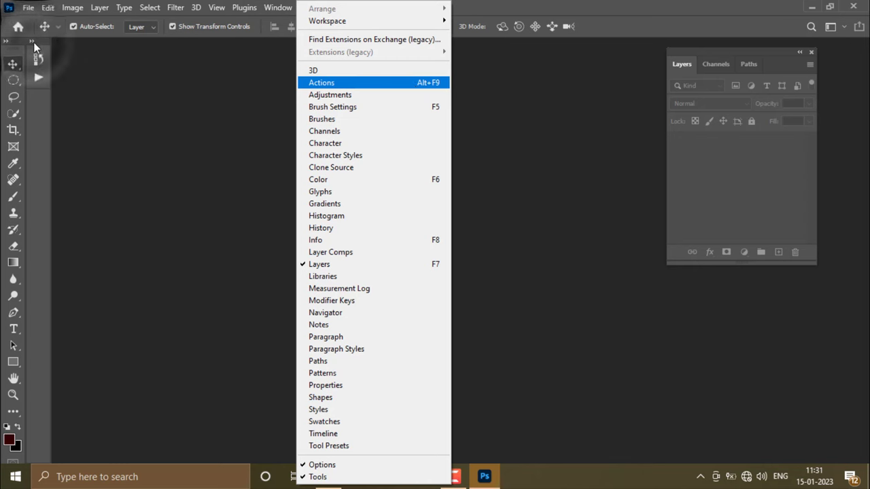
key("Return")
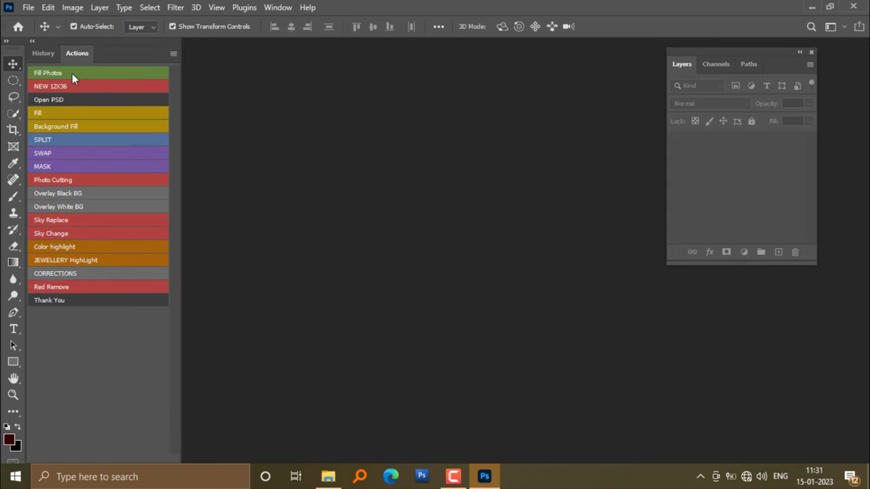
- Load the Album Design By Ashik Albums set, clear all actions, then reload it once
left_click(173, 53)
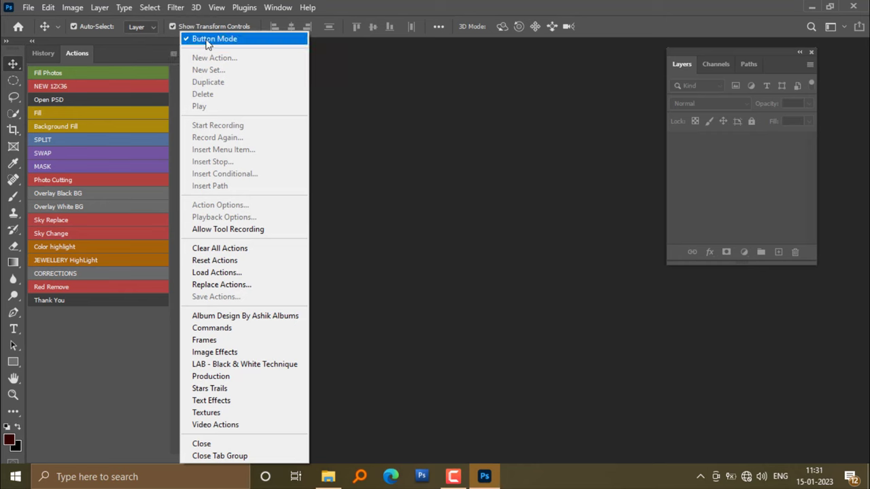
left_click(253, 322)
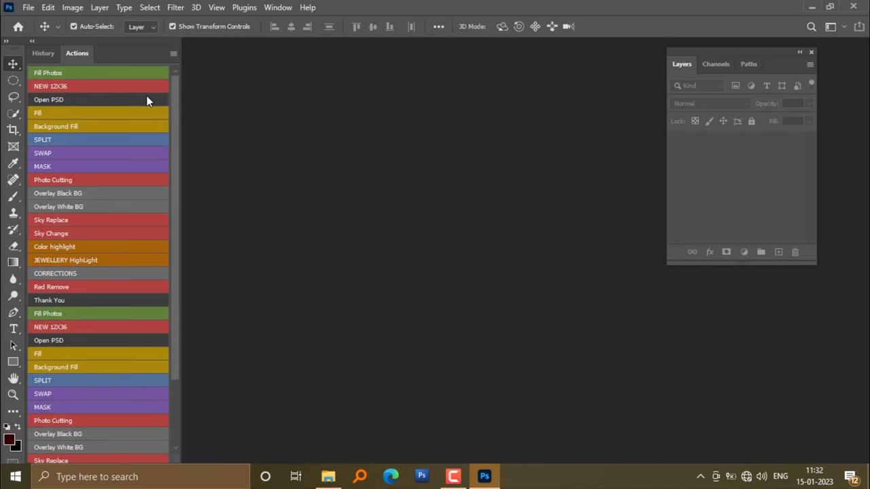
left_click(174, 53)
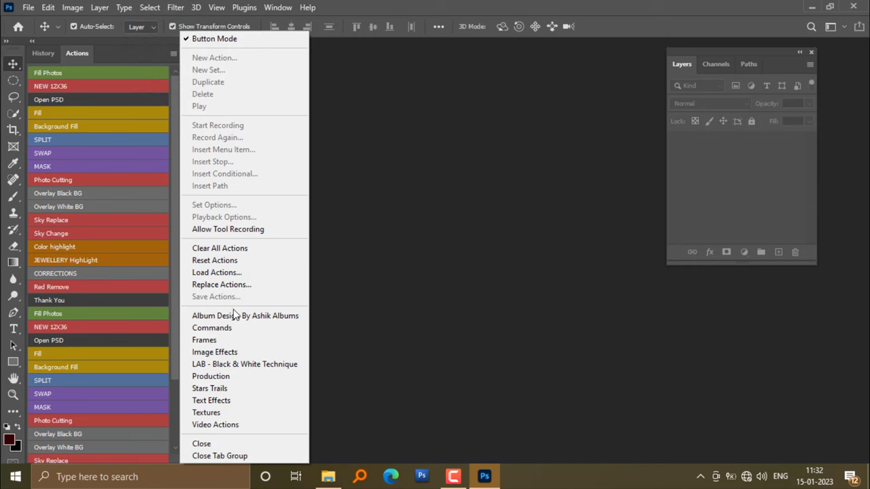
left_click(237, 248)
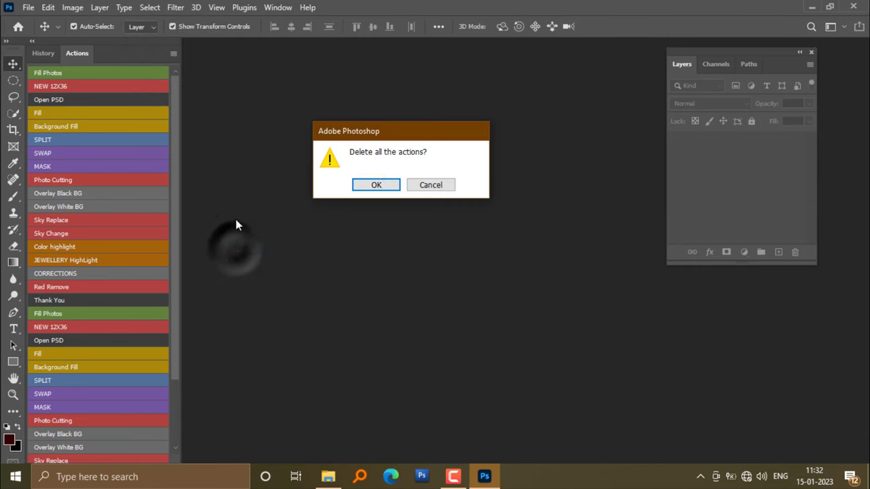
left_click(375, 184)
left_click(175, 54)
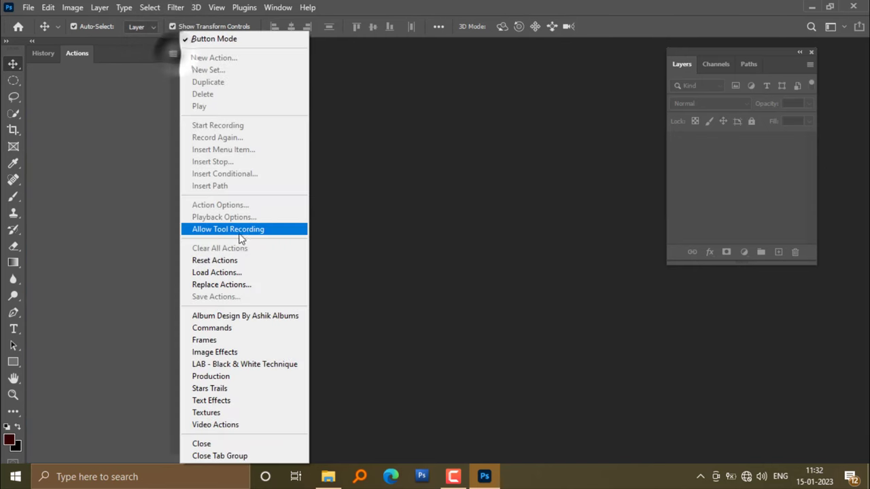
left_click(236, 319)
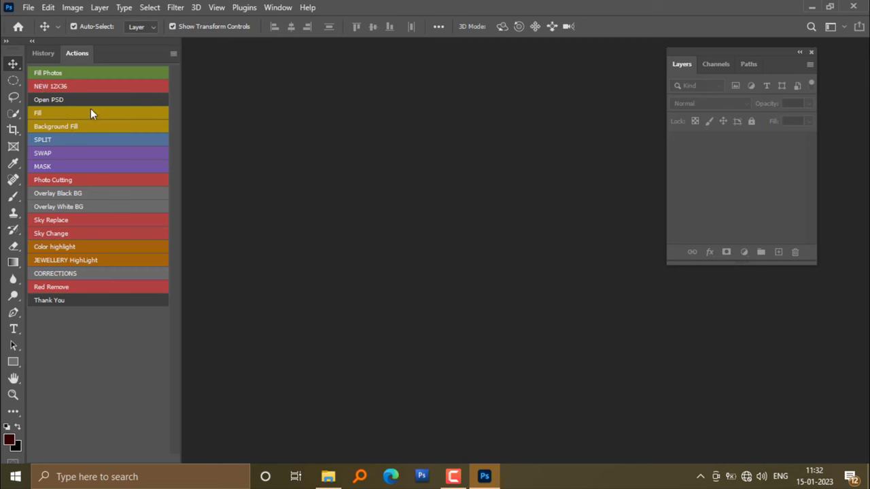
- Open the PSD folder and drag Ashik Albums (2).PSD into Photoshop
left_click(328, 476)
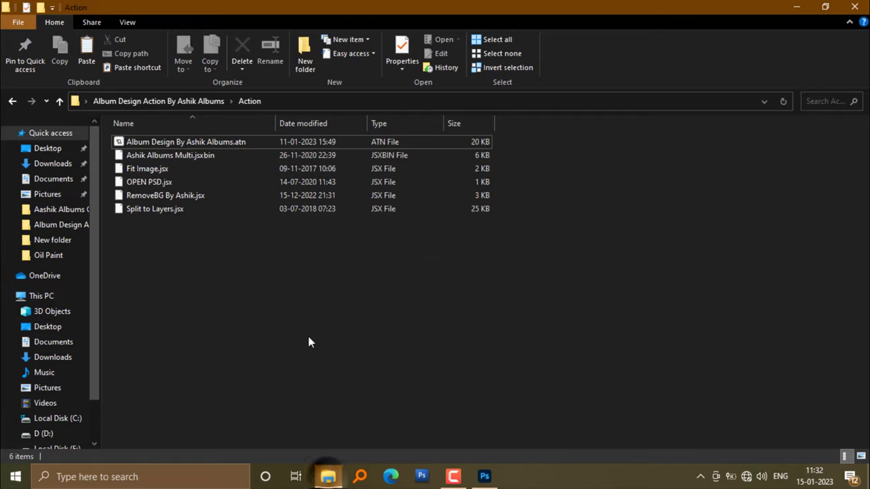
left_click(209, 102)
double_click(289, 153)
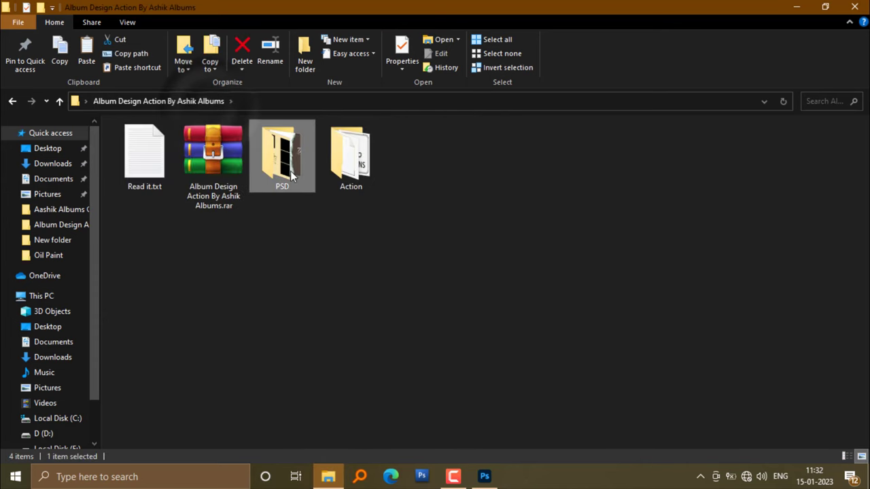
double_click(382, 156)
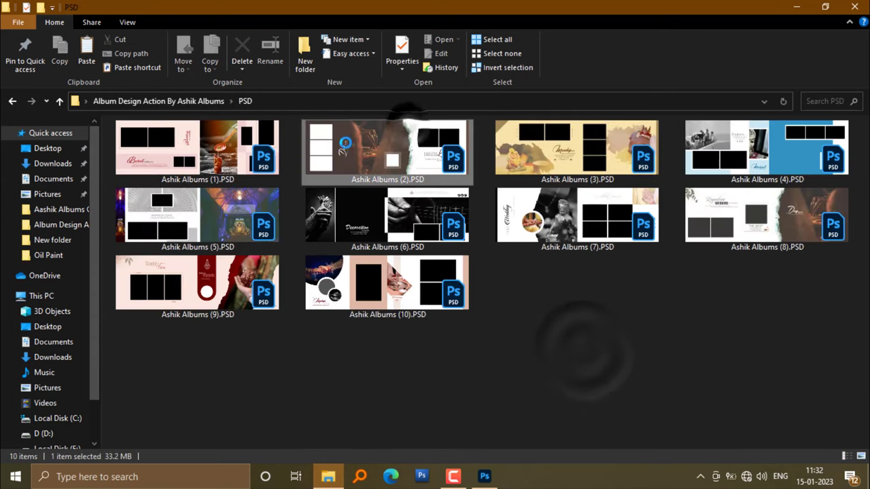
mouse_move(382, 158)
left_mouse_down()
mouse_move(491, 417)
mouse_move(428, 242)
left_mouse_up()
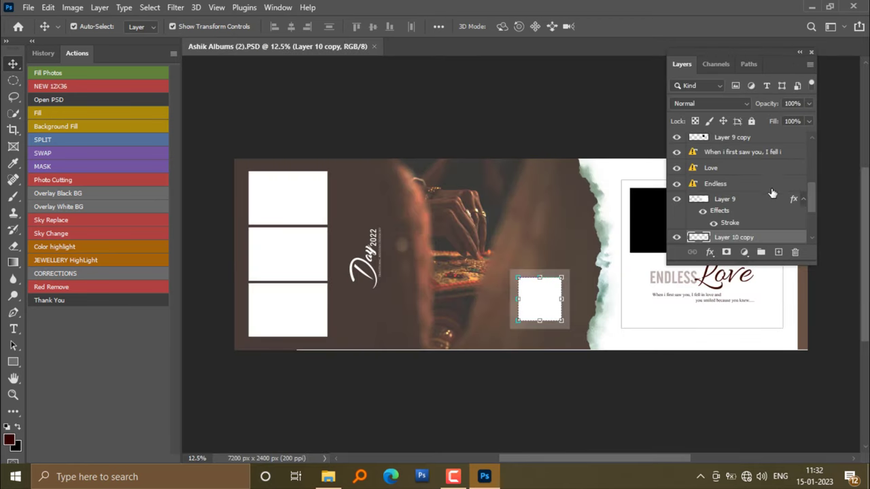
- Collapse the Layers panel to icons and dock it at the right
left_click_drag(809, 191, 813, 223)
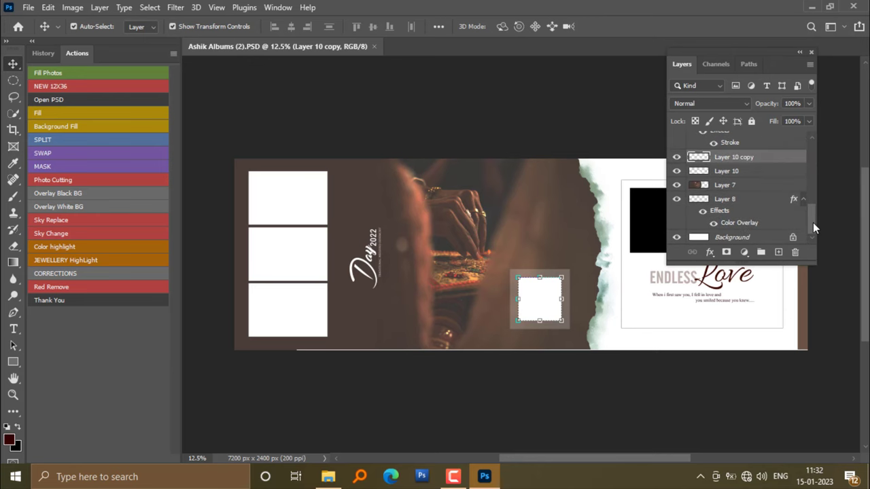
left_click(800, 54)
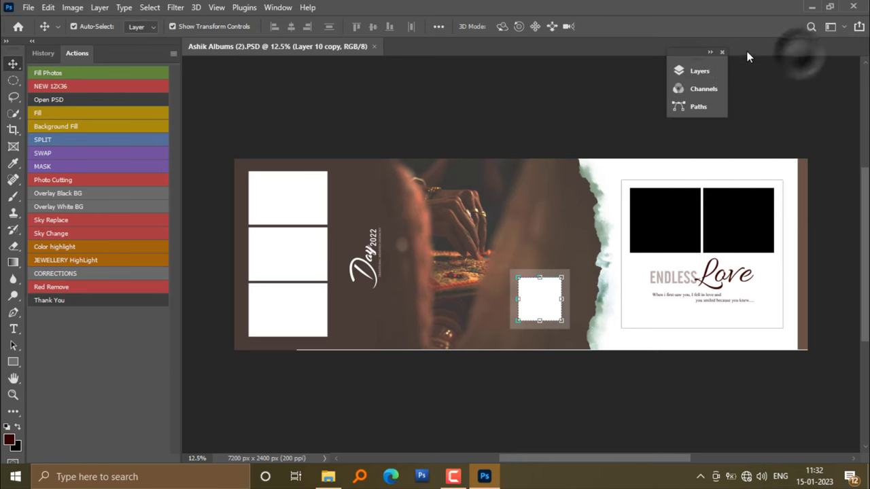
left_click_drag(691, 45, 833, 39)
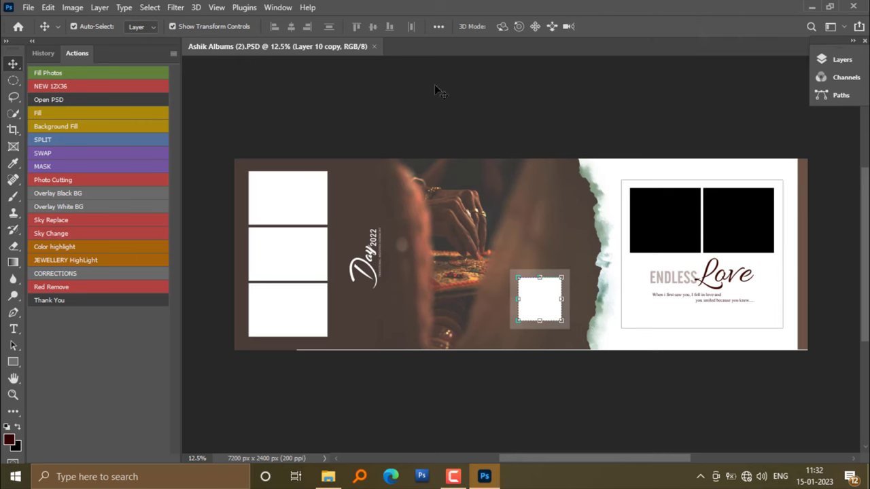
- Select all five photo frames together: top-left, bottom-left, centre square and both black frames
left_click(453, 115)
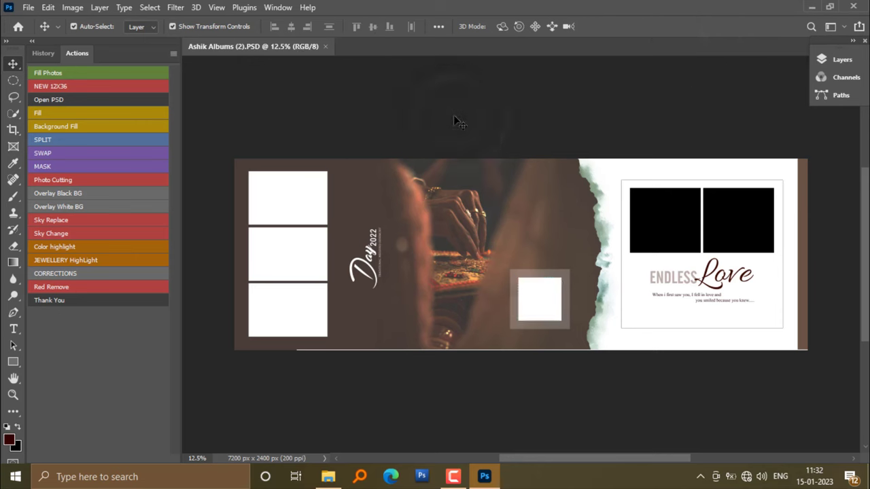
left_click(305, 197)
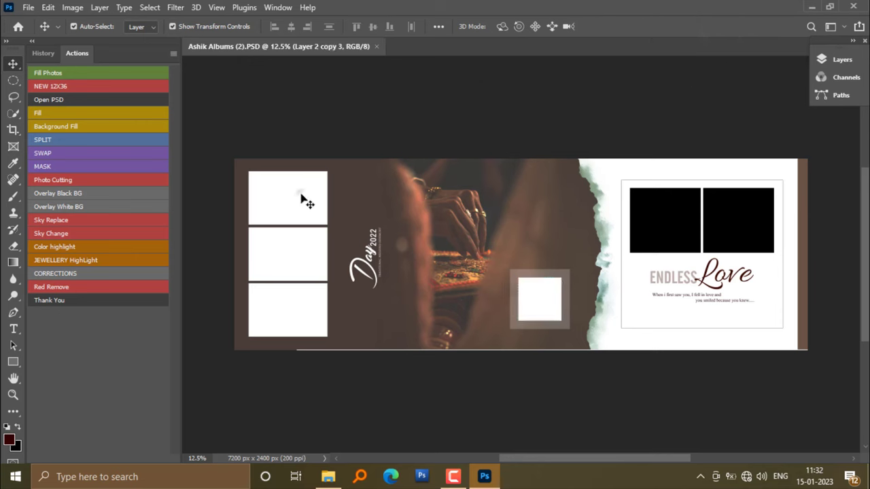
left_click(311, 253)
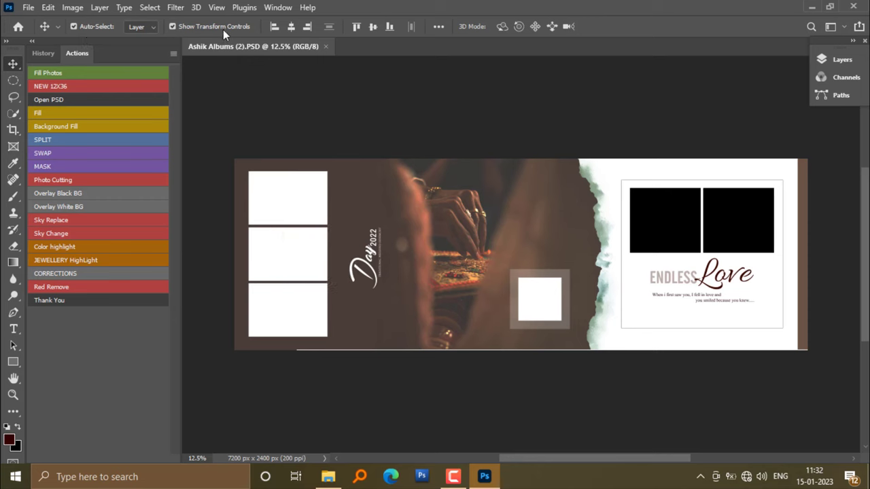
left_click(414, 117)
key("ctrl+plus")
left_click(244, 184)
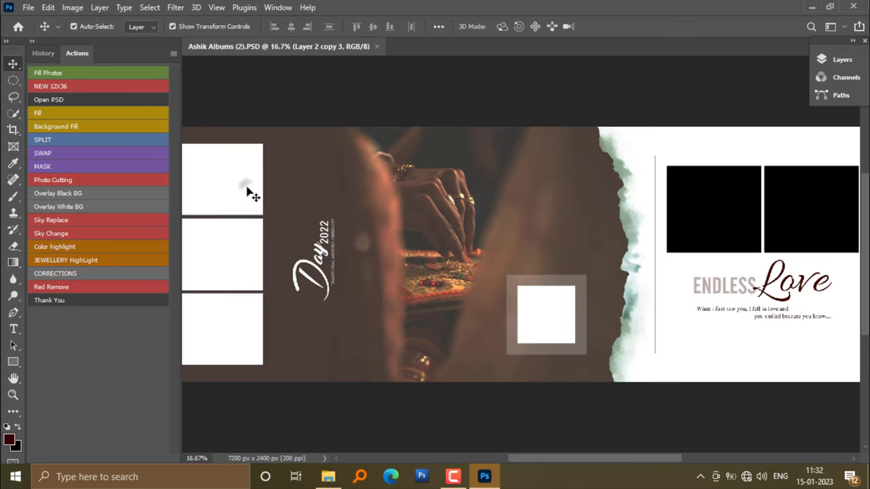
left_click(259, 336)
left_click(547, 315)
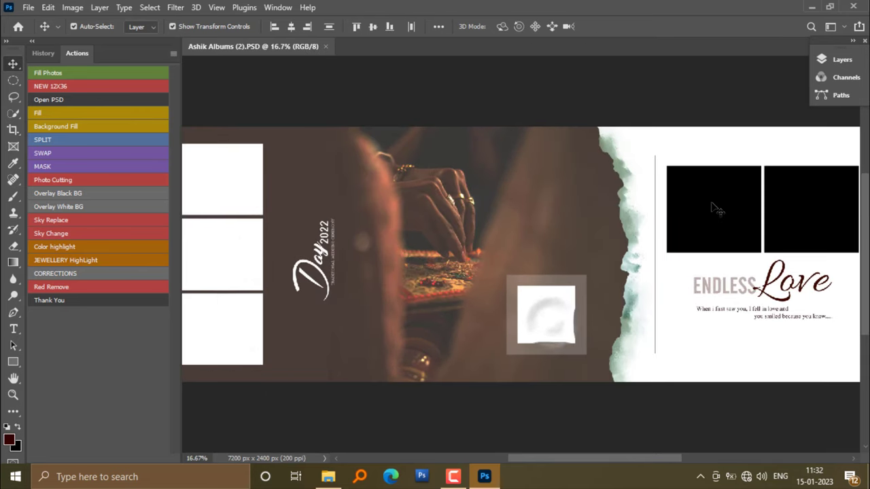
left_click(714, 206)
left_click(787, 210, "shift")
key("ctrl+minus")
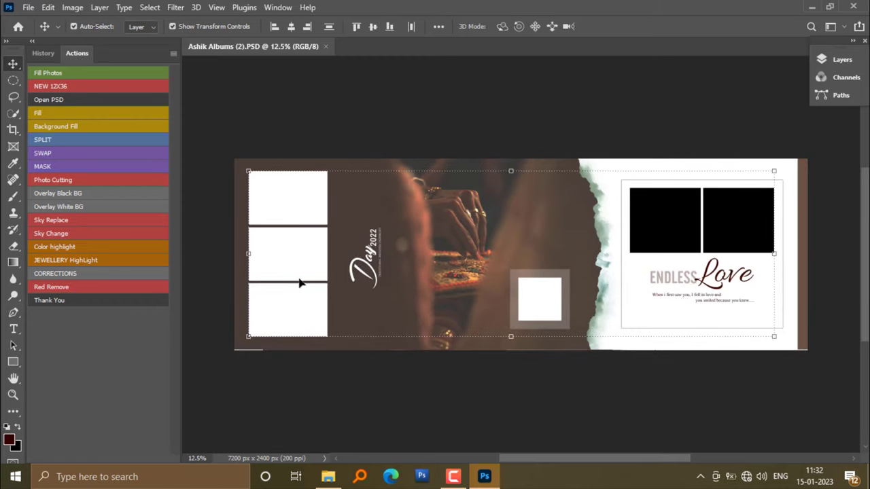
- Run Fill Photos and browse to D:\Panel By Ashik Albums\Demo Images
left_click(73, 75)
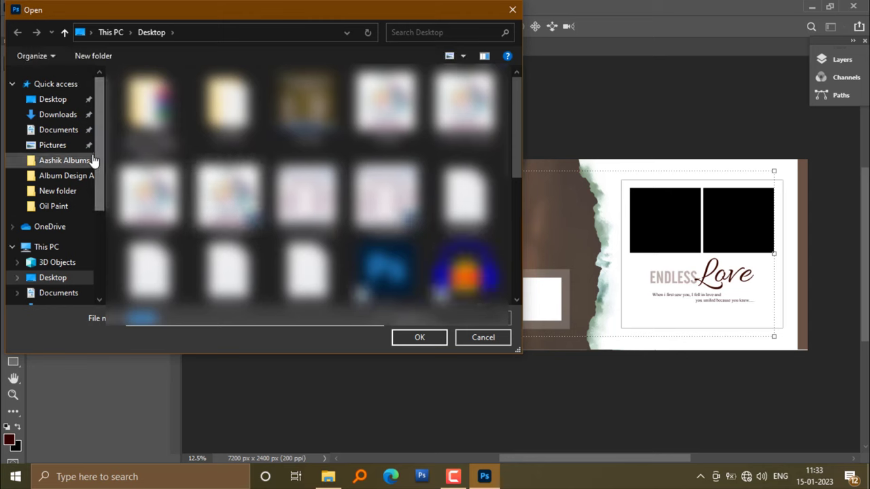
scroll(100, 133, "down", 3)
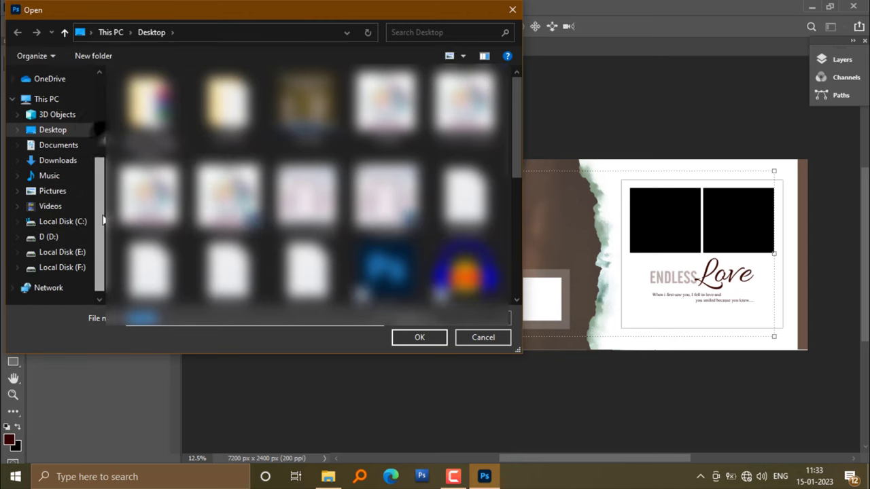
left_click(76, 237)
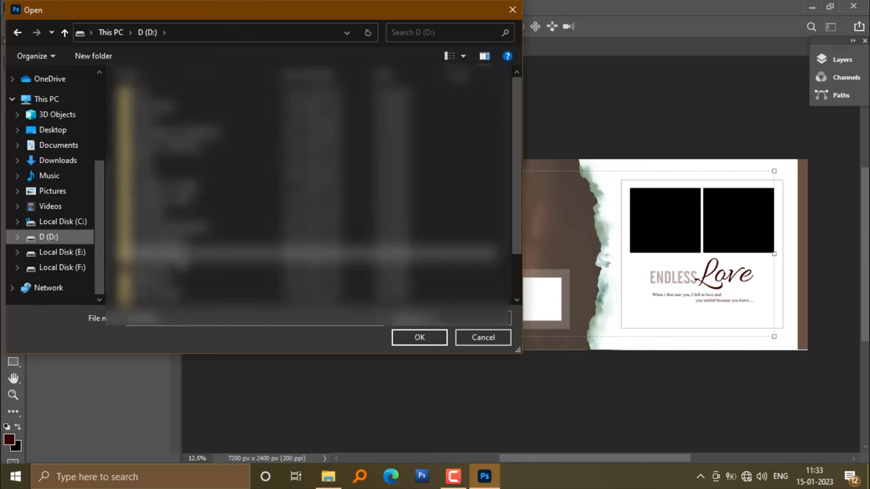
double_click(174, 227)
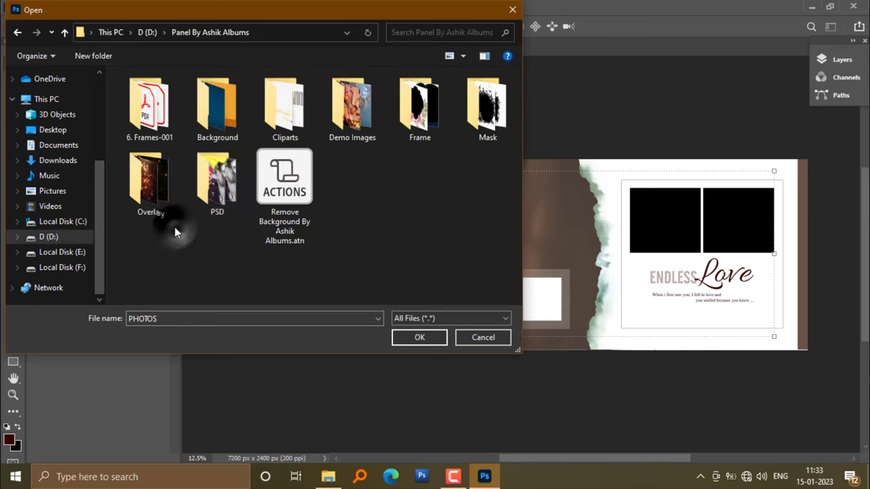
double_click(352, 116)
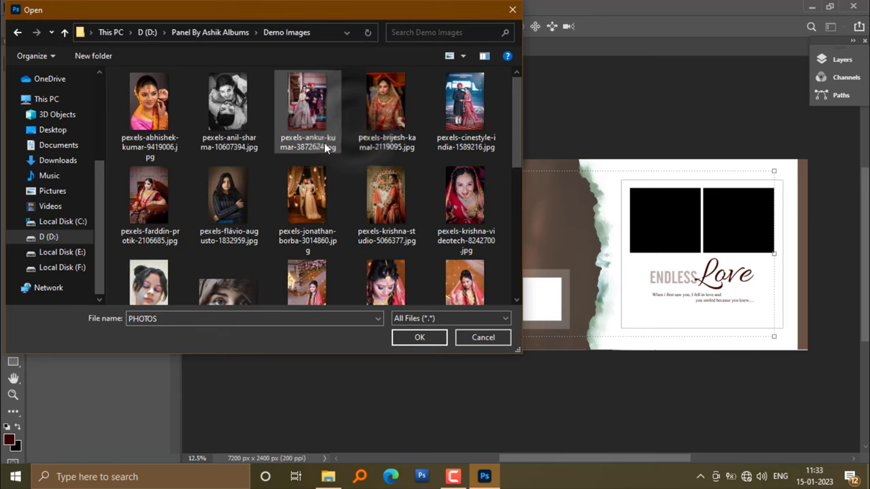
left_click_drag(517, 136, 521, 269)
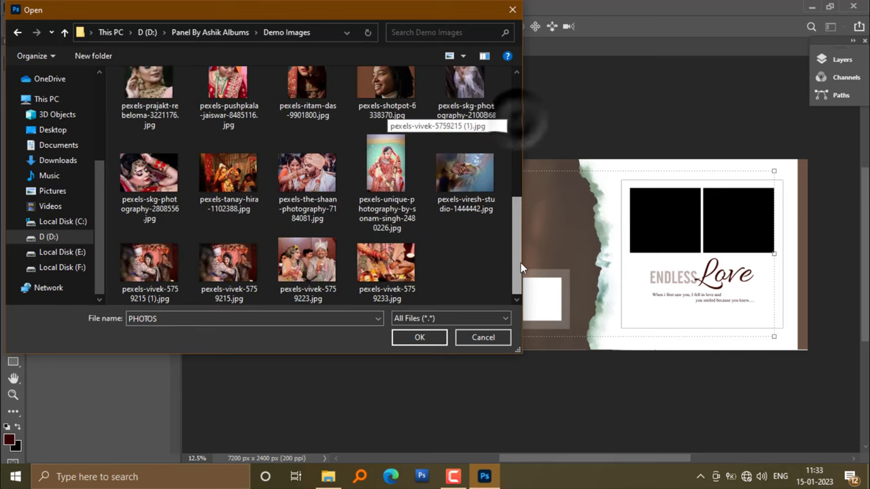
- Select the six wedding photos and load them into the frames
left_click(155, 260)
left_click(149, 173, "ctrl")
left_click(228, 173, "ctrl")
left_click(308, 173, "ctrl")
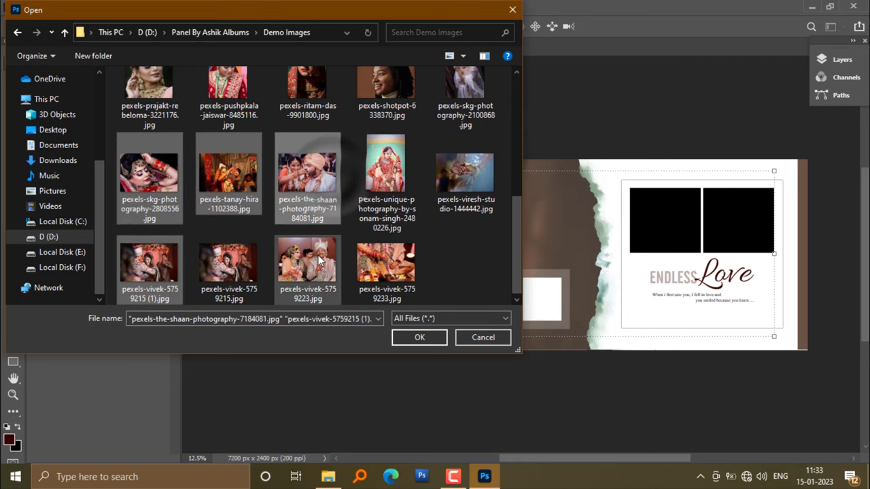
left_click(320, 260, "ctrl")
left_click(384, 261, "ctrl")
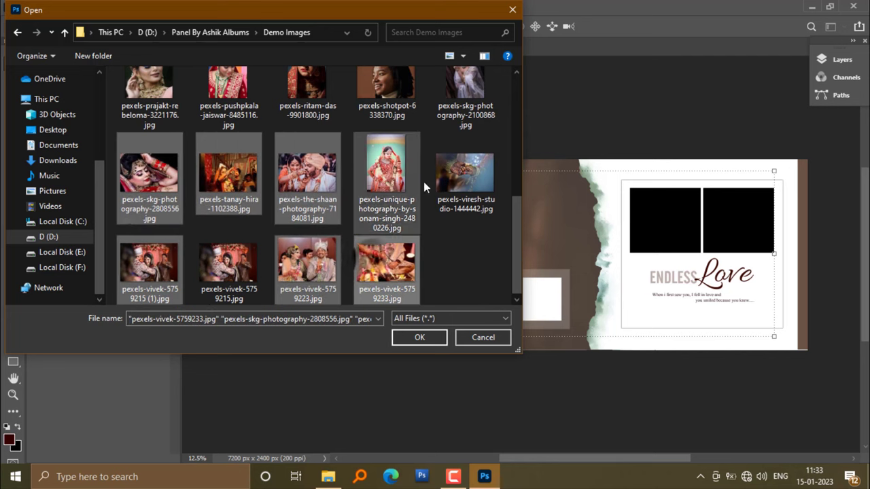
left_click(425, 337)
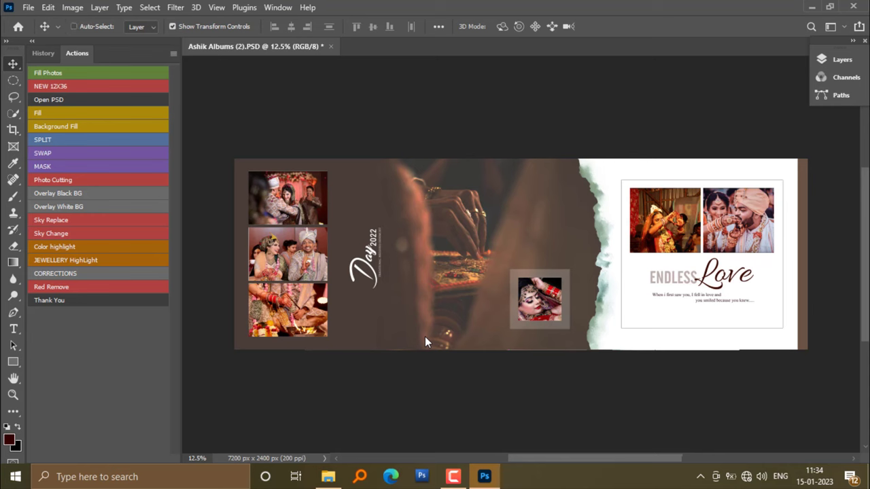
- Zoom in to check the placed wedding photos, then select the background image layer
key("ctrl+plus")
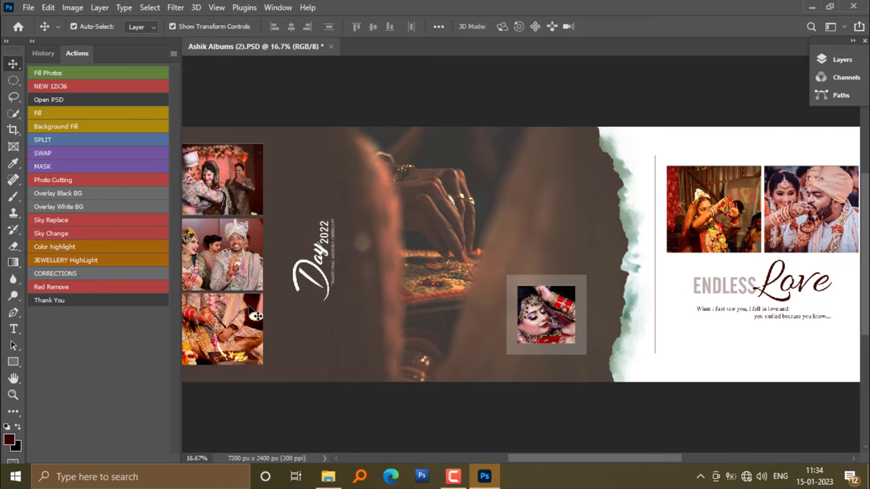
key("ctrl+plus")
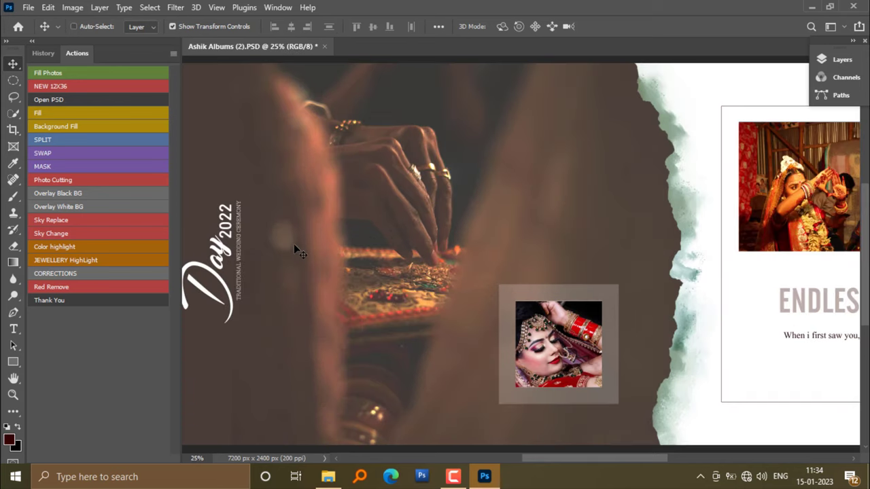
mouse_move(286, 231)
left_mouse_down()
mouse_move(399, 205)
mouse_move(377, 194)
left_mouse_up()
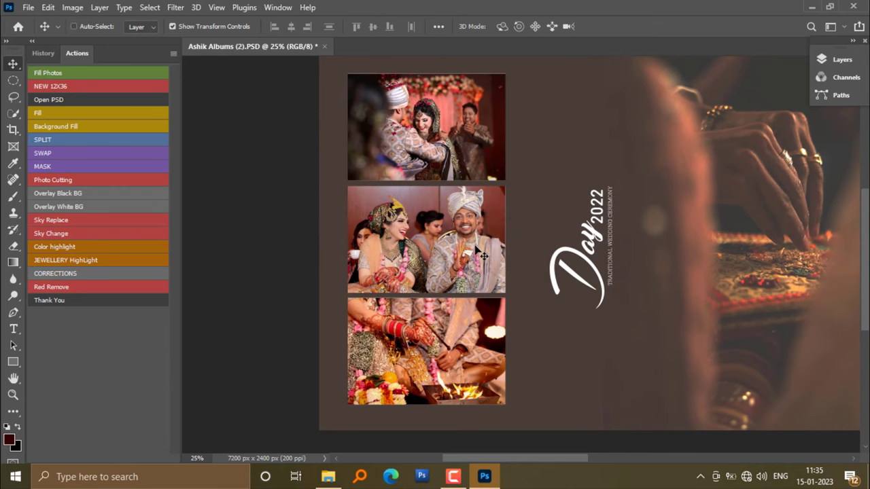
key("ctrl+minus")
key("ctrl+minus")
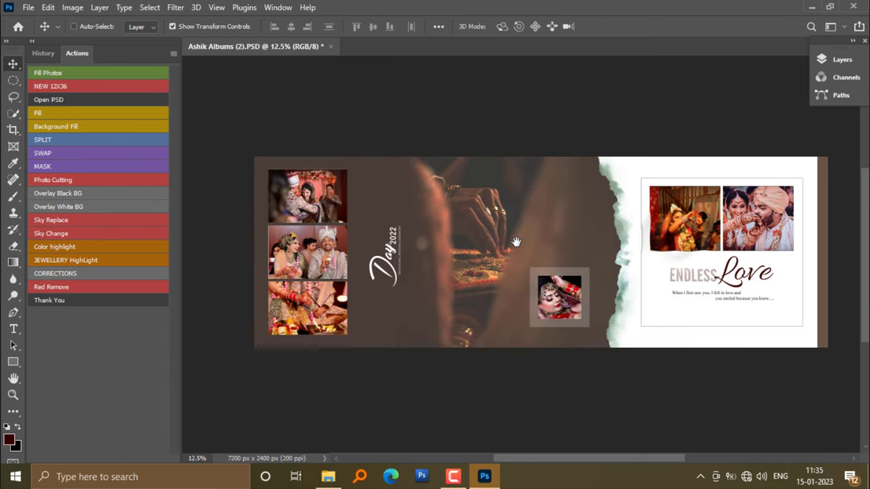
key("ctrl+plus")
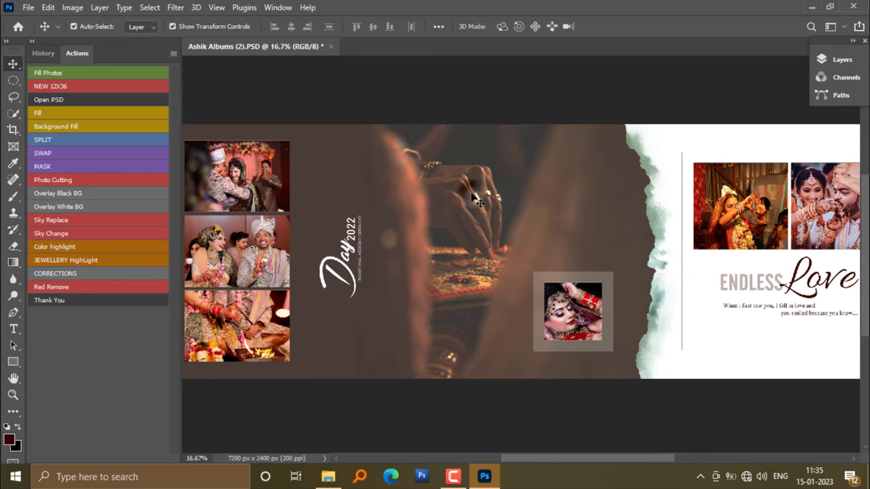
left_click(479, 203)
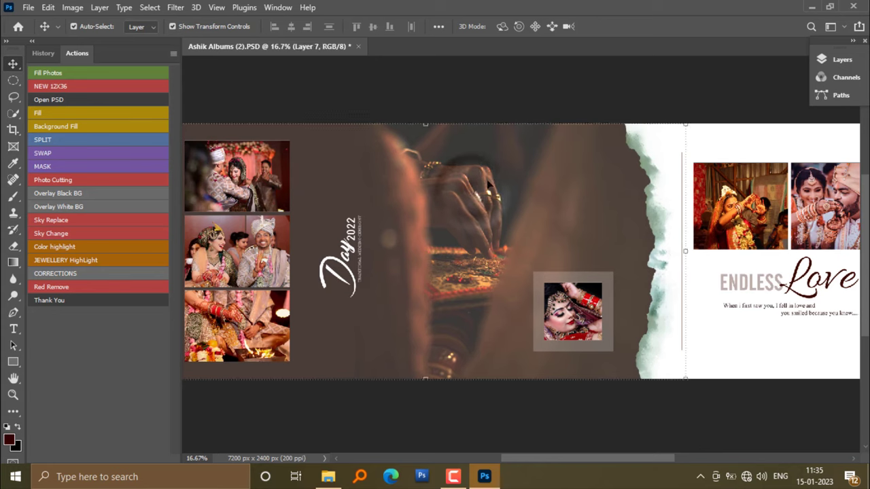
- Run Fill Photos and load pexels-viresh-studio-1444442.jpg from the USED folder as the background
left_click(69, 72)
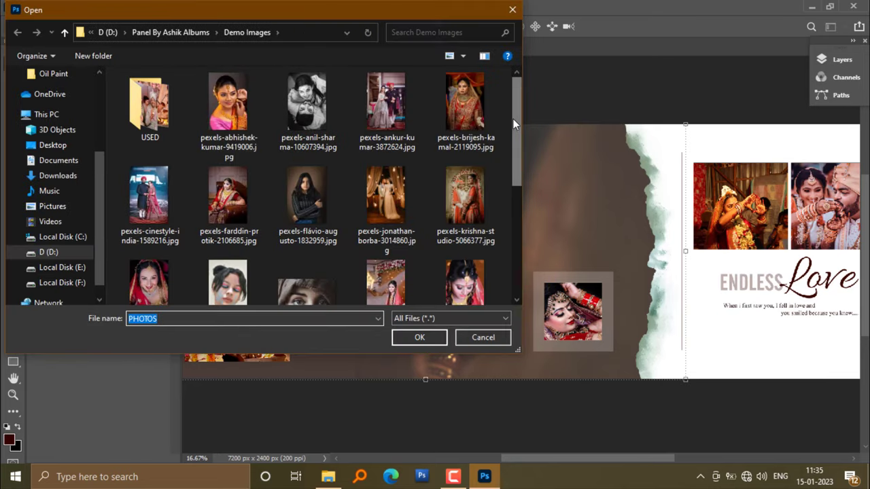
left_click_drag(512, 118, 519, 110)
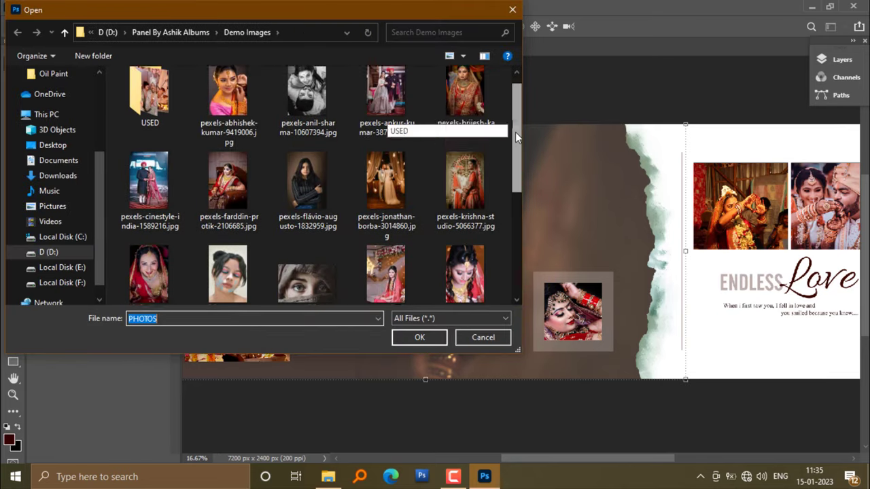
left_click(228, 108)
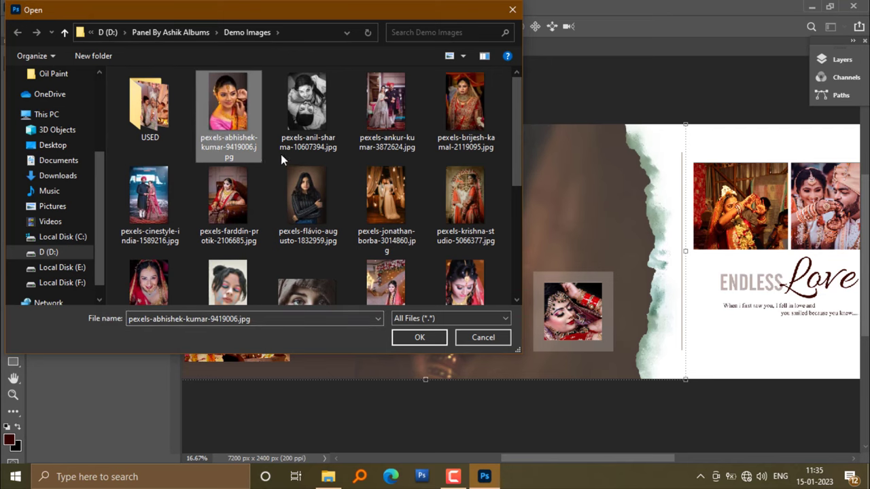
left_click(144, 112)
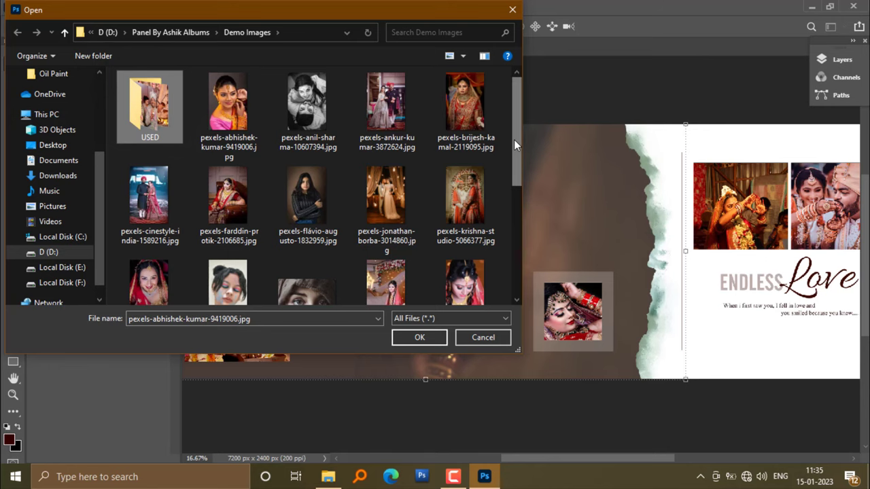
left_click_drag(515, 141, 524, 255)
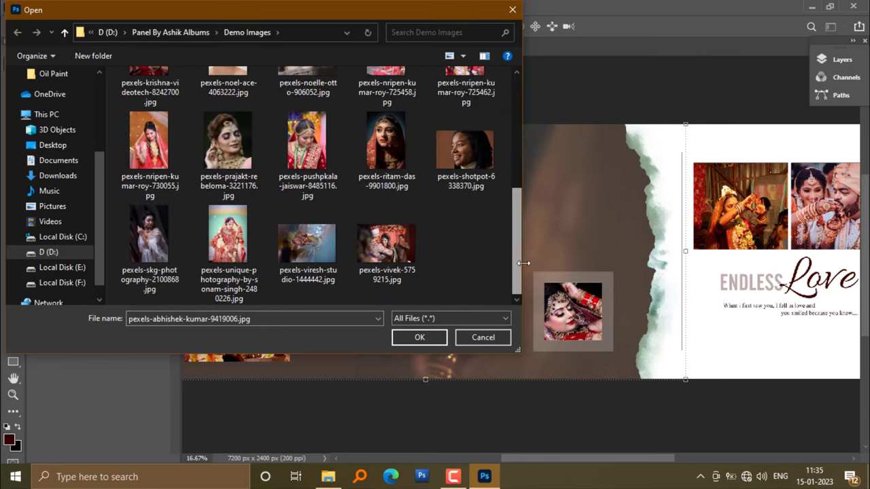
left_click(319, 255)
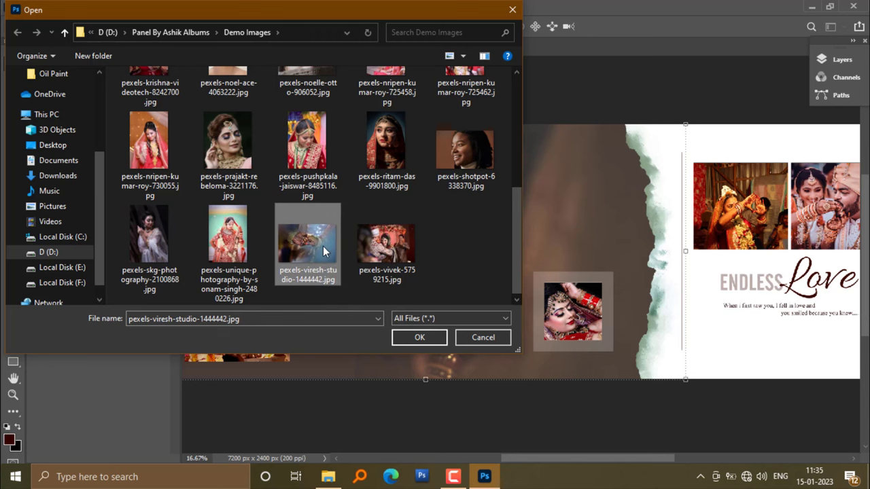
left_click(412, 338)
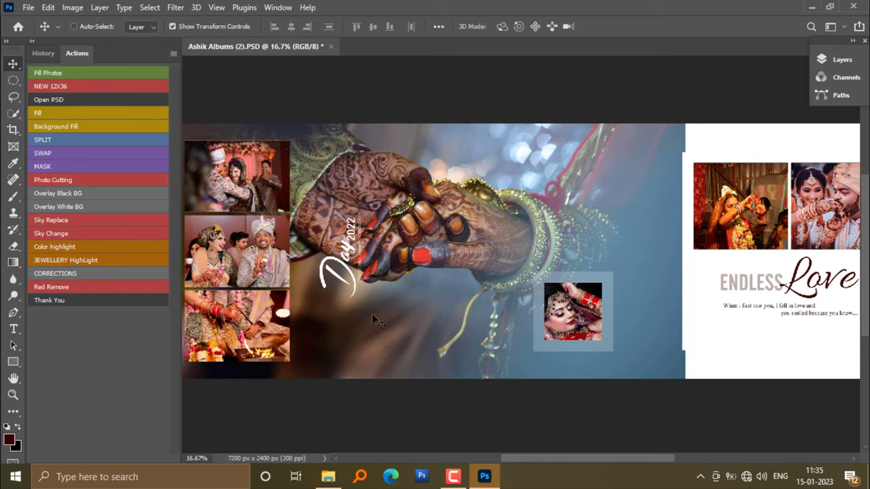
key("ctrl+minus")
left_click_drag(466, 216, 457, 237)
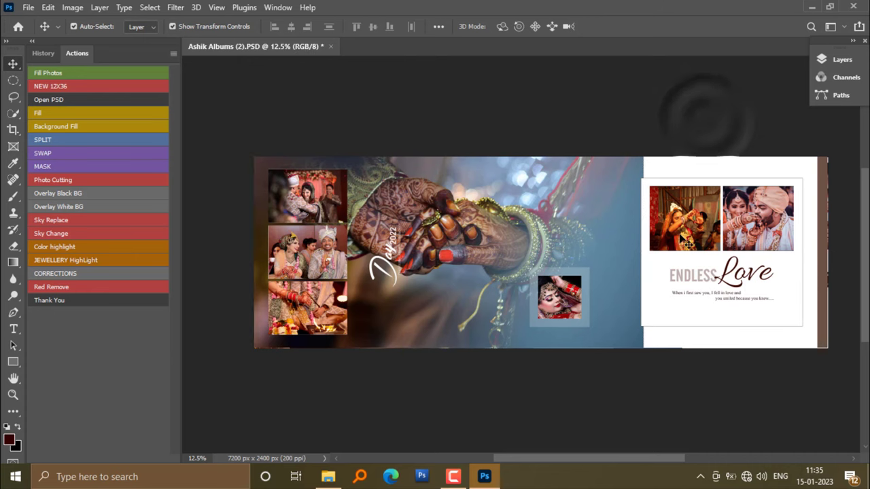
key("ctrl+plus")
left_click(374, 217)
scroll(374, 217, "left", 1)
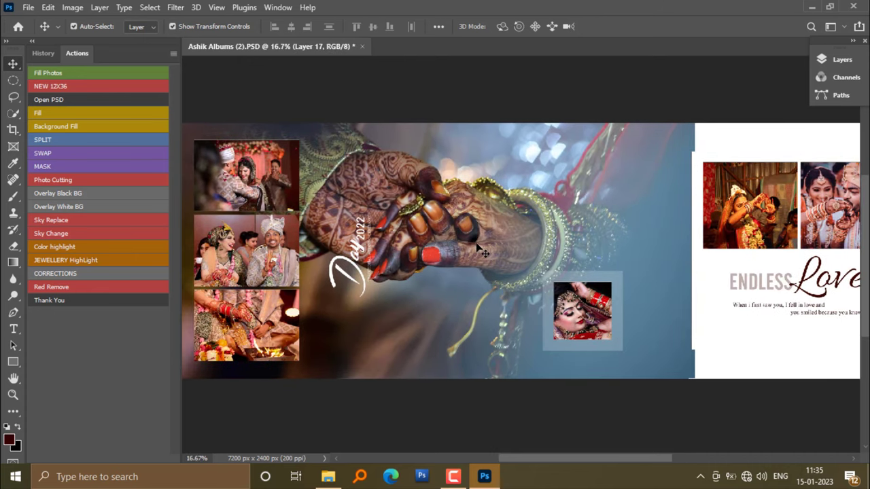
left_click(469, 215)
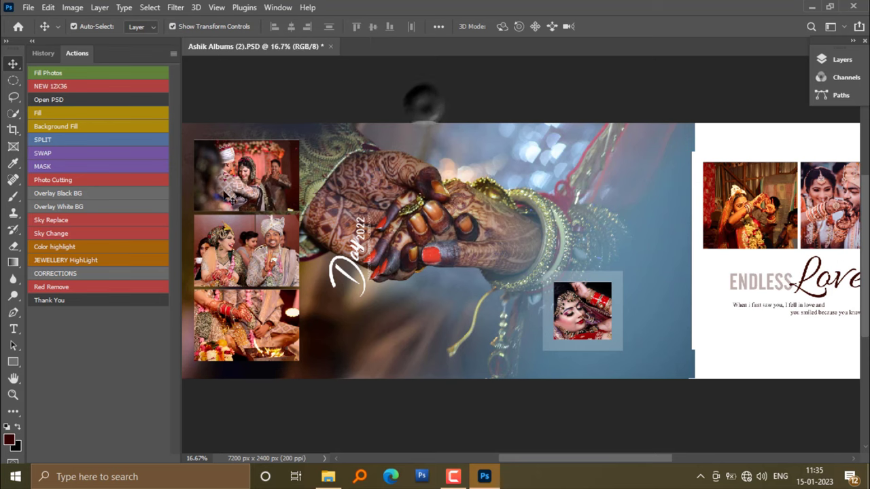
left_click(425, 218)
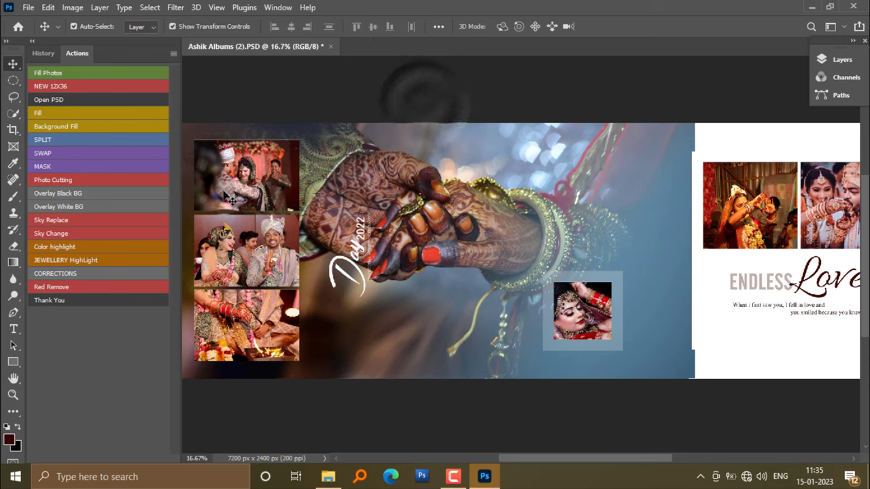
left_click(456, 218)
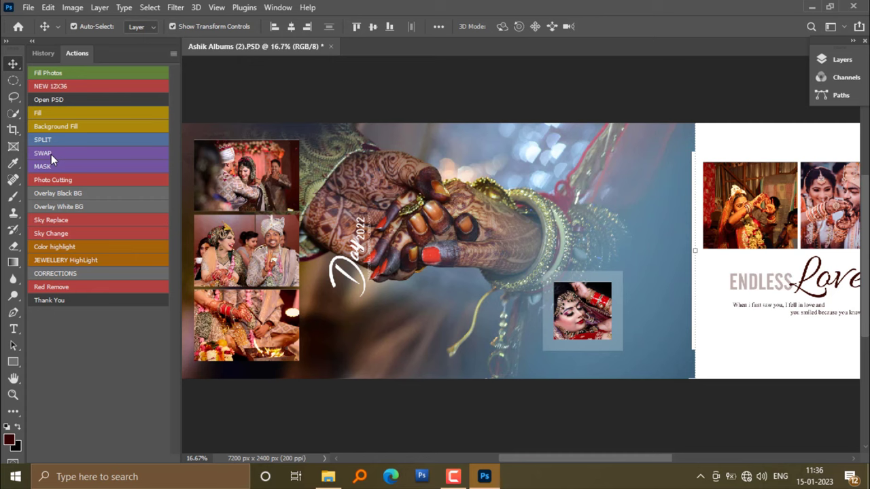
- Swap the background image with the top-left photo using the SWAP action
left_click(51, 154)
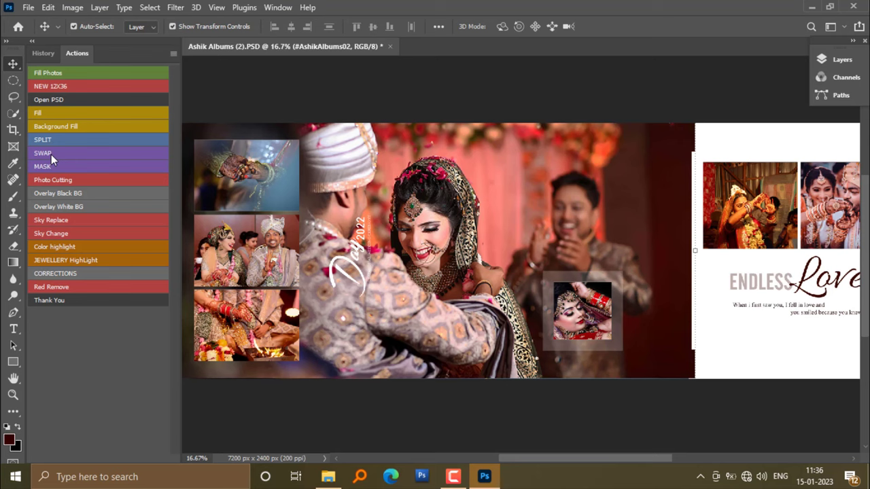
left_click_drag(664, 210, 515, 218)
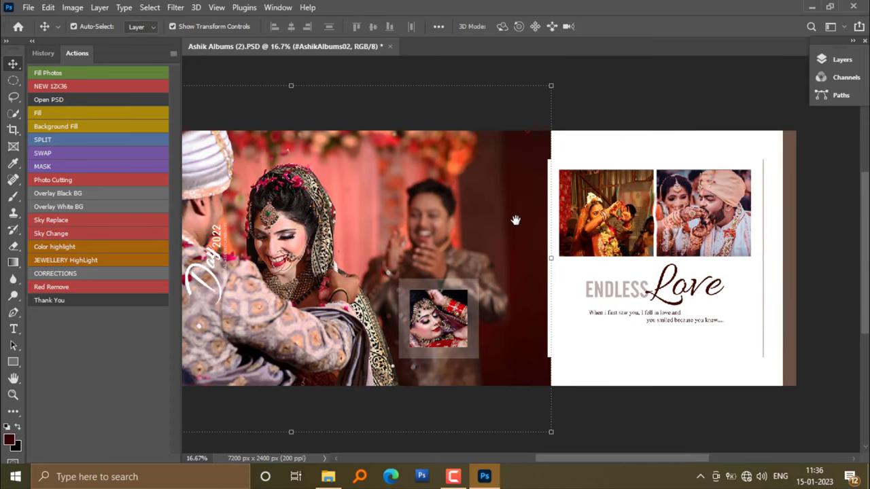
left_click(659, 99)
- Close Ashik Albums (2).PSD without saving changes
key("ctrl+minus")
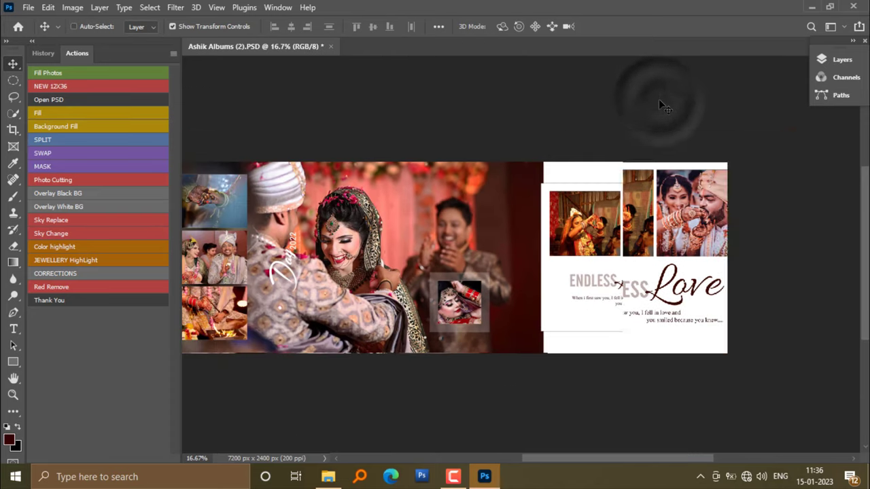
key("ctrl+minus")
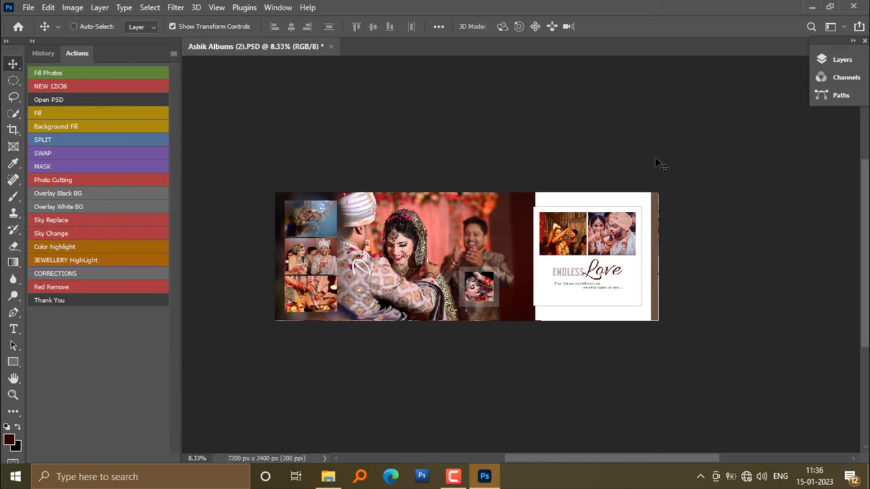
key("ctrl+w")
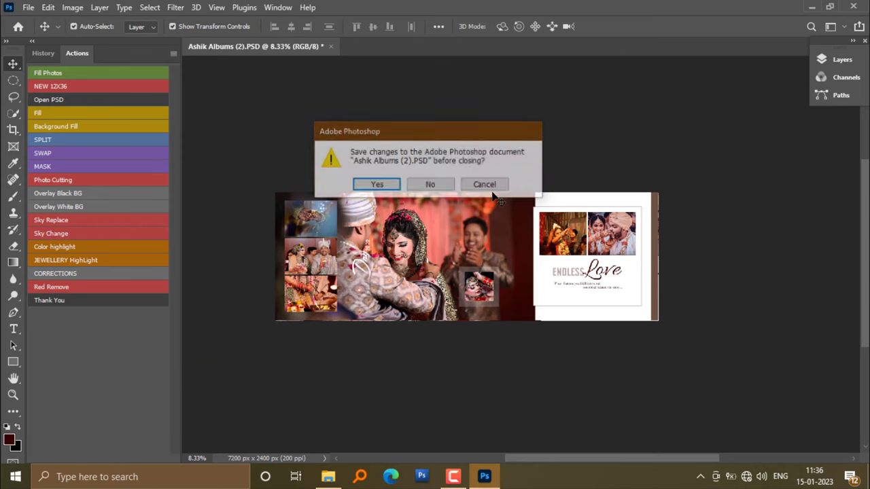
left_click(435, 185)
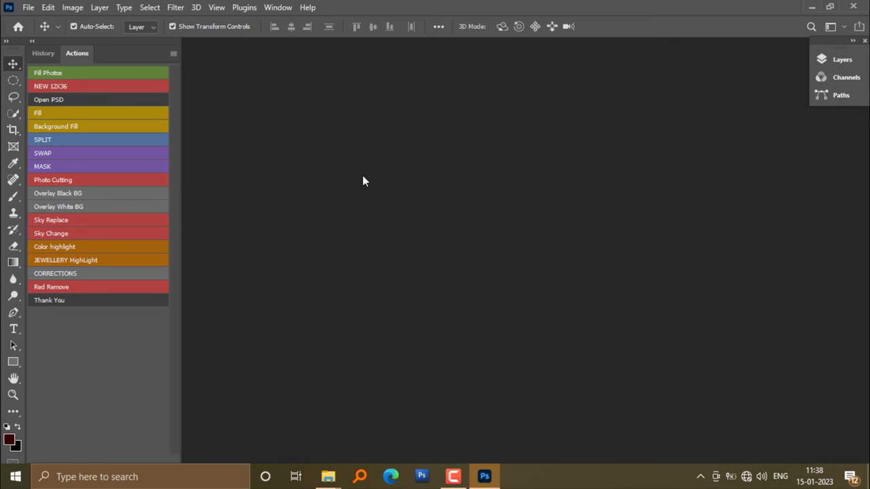
- Create a blank 10800×3600 document with NEW 12X36 and open Frame (9).psd
left_click(47, 87)
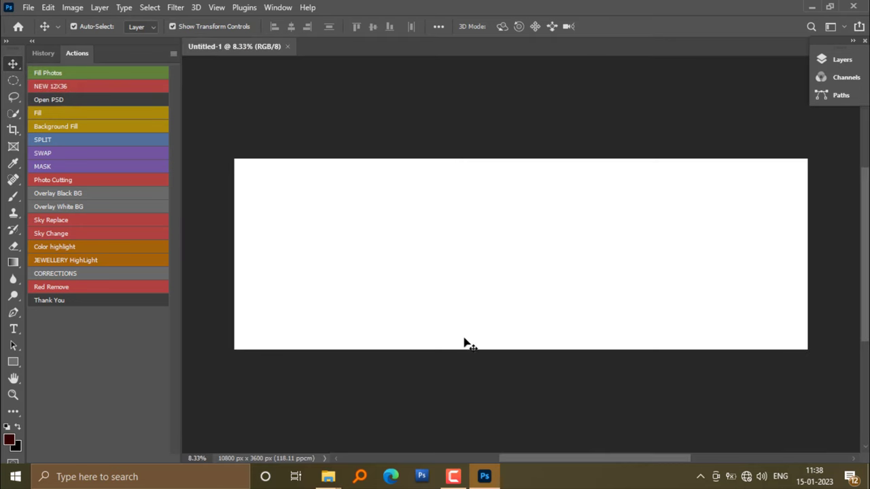
mouse_move(327, 476)
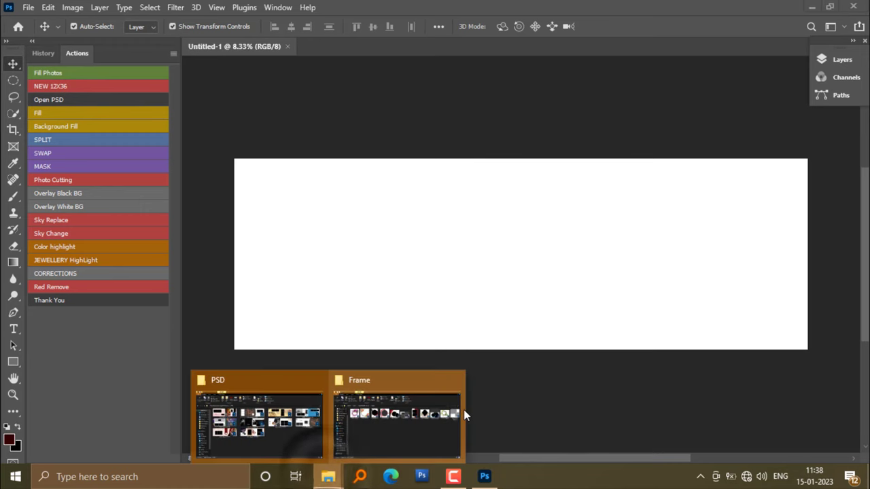
left_click(425, 411)
left_click_drag(693, 163, 503, 479)
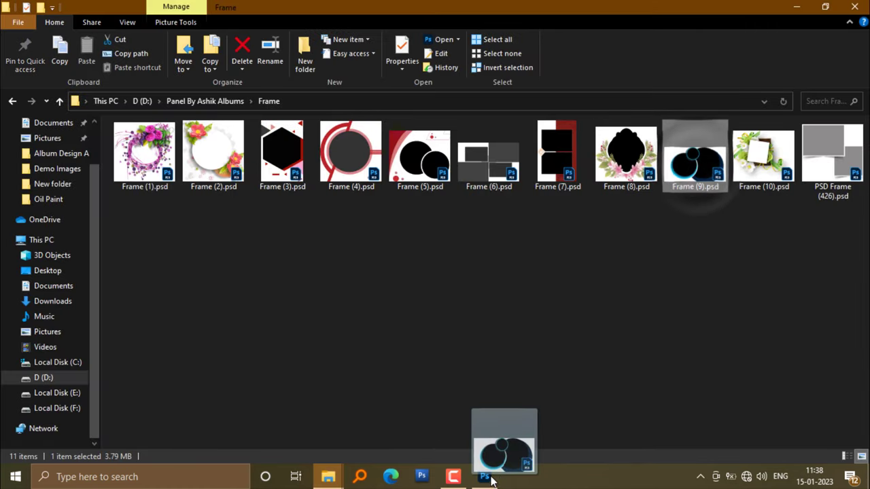
left_click_drag(503, 480, 404, 47)
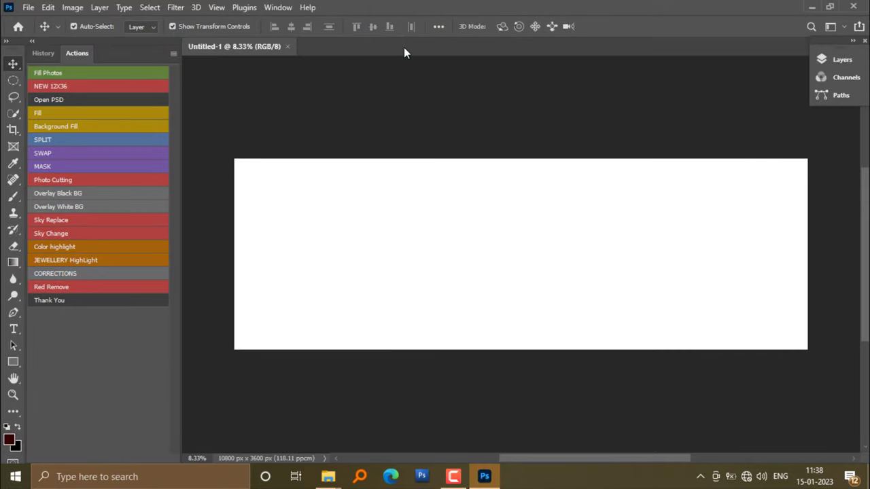
- Bring the Frame (9) circles design into Untitled-1, enlarged to about 130% on the left
key("ctrl+minus")
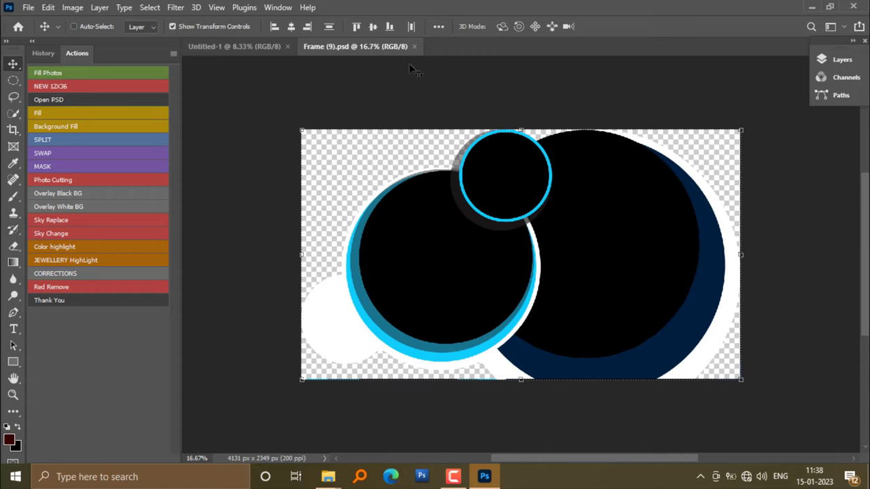
left_click_drag(269, 90, 733, 401)
left_click_drag(636, 246, 250, 44)
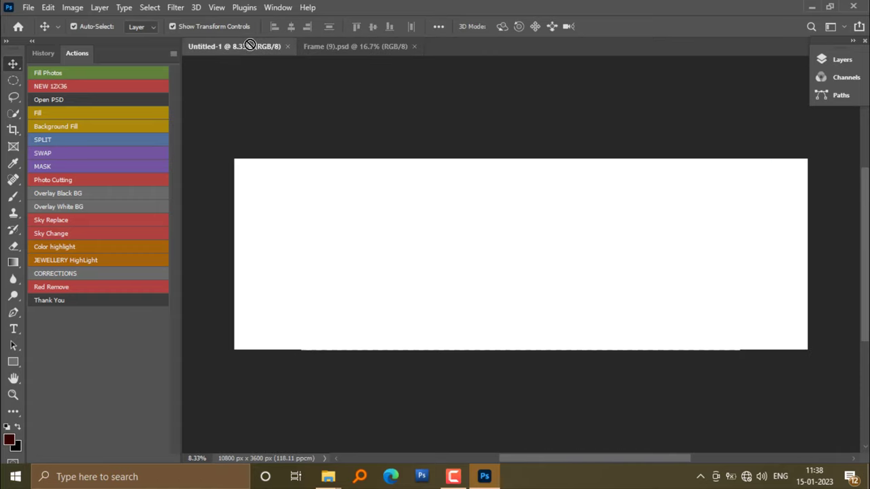
left_click_drag(389, 241, 391, 241)
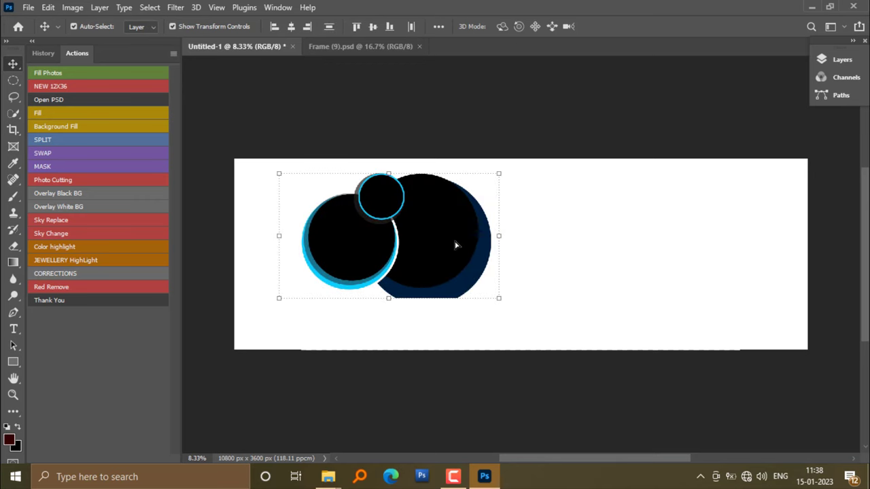
mouse_move(457, 246)
left_mouse_down()
mouse_move(428, 294)
mouse_move(431, 263)
left_mouse_up()
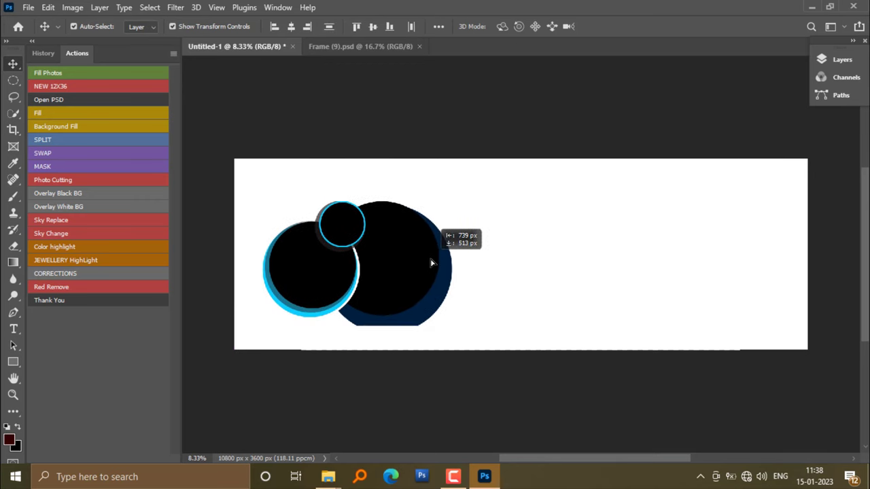
key("ctrl")
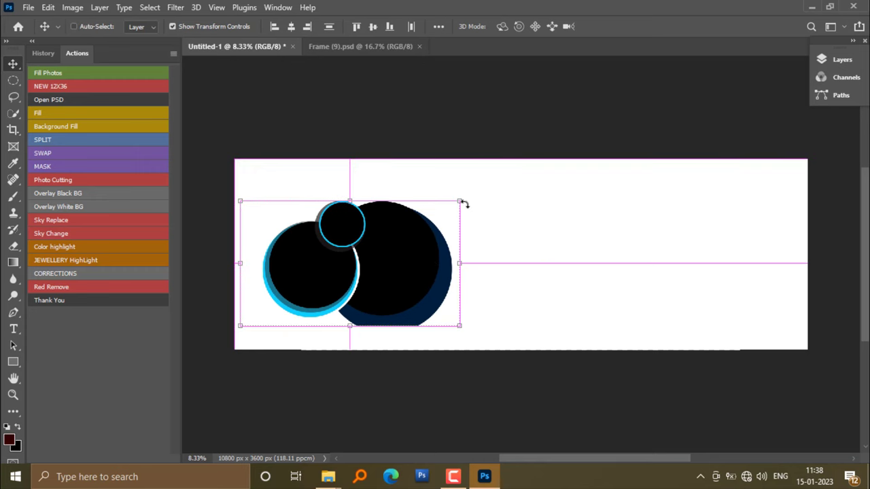
left_click_drag(456, 202, 528, 159)
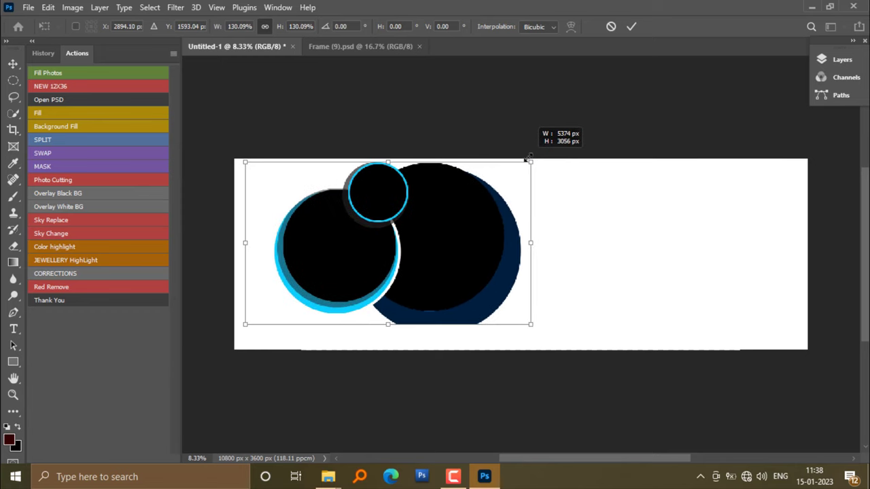
mouse_move(456, 252)
left_mouse_down()
mouse_move(445, 262)
mouse_move(446, 286)
left_mouse_up()
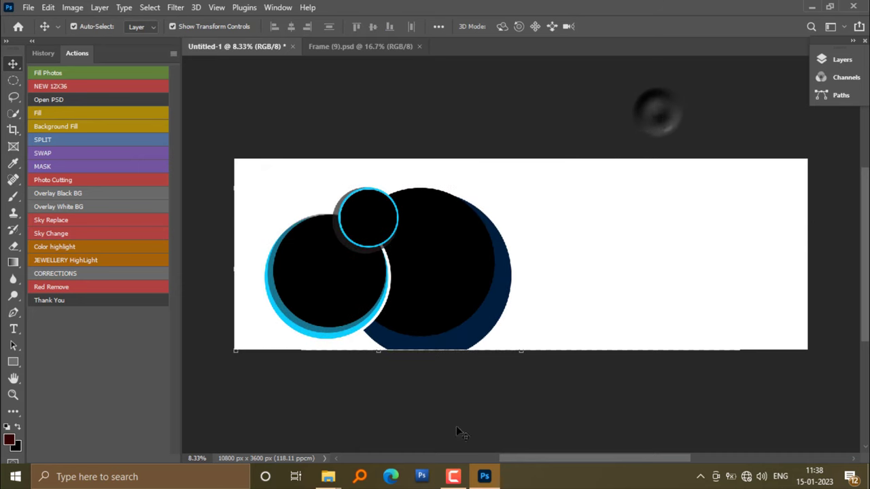
- Open Frame (6).psd and drag its grey rectangles layout into Untitled-1
mouse_move(328, 477)
left_click(384, 430)
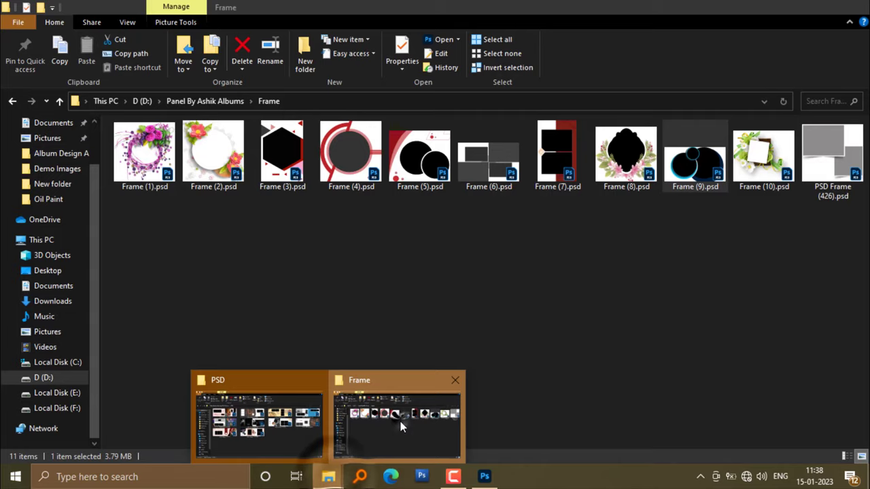
mouse_move(474, 175)
left_mouse_down()
mouse_move(507, 418)
mouse_move(457, 49)
left_mouse_up()
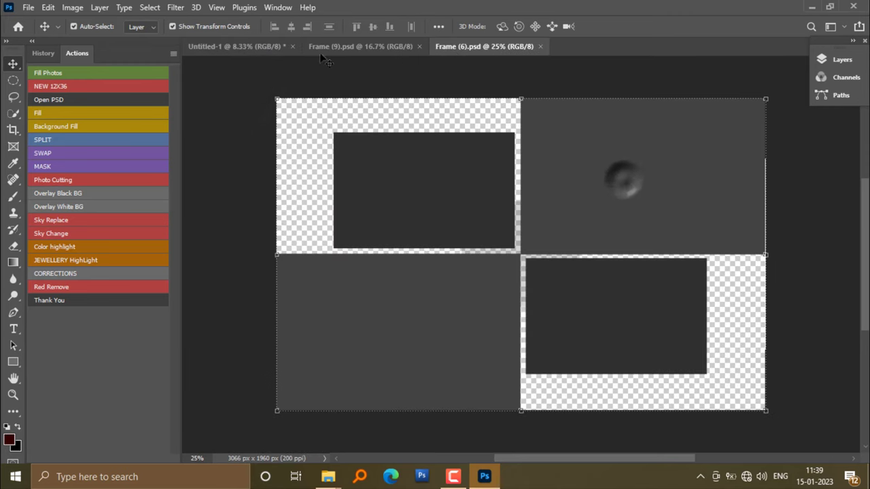
left_click(262, 47)
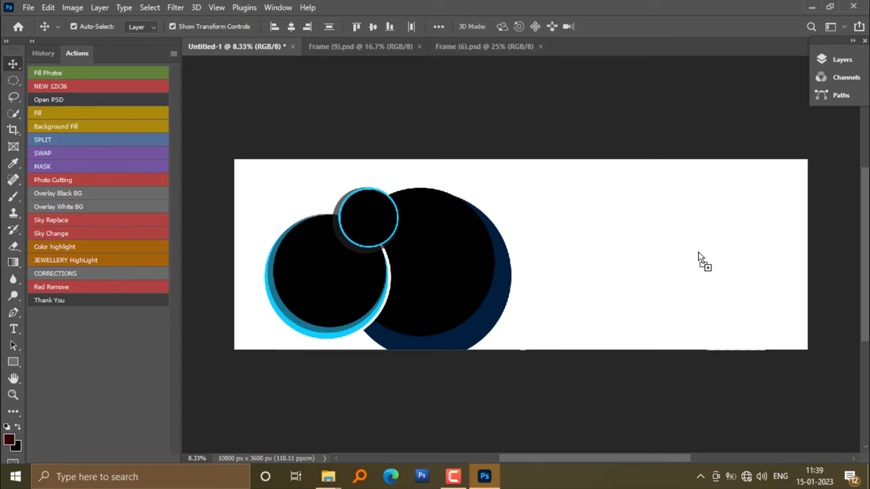
left_click_drag(662, 268, 698, 250)
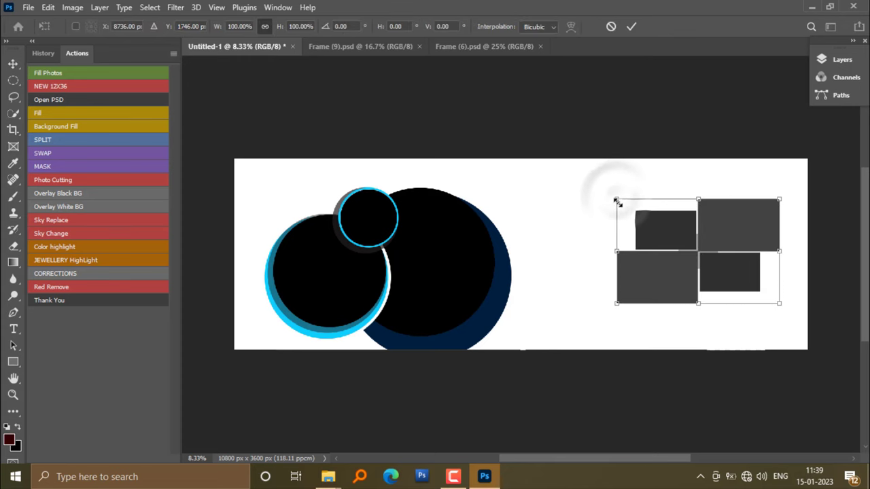
- Scale the rectangles layout to about 167% to fill the right half
left_click_drag(616, 196, 531, 164)
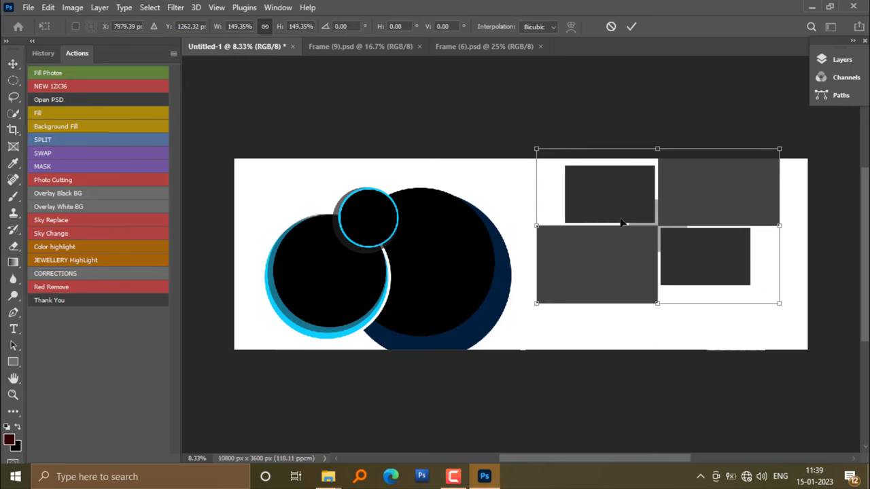
left_click_drag(779, 303, 823, 332)
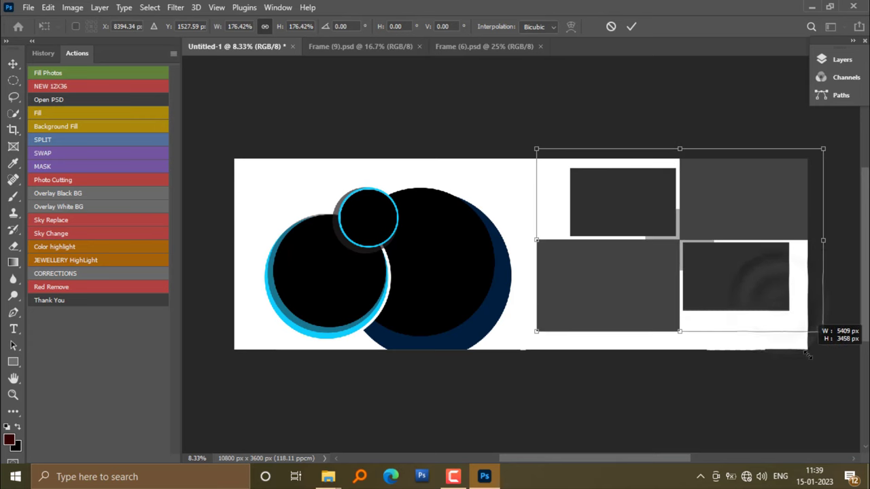
left_click_drag(772, 243, 746, 257)
left_click_drag(511, 347, 520, 344)
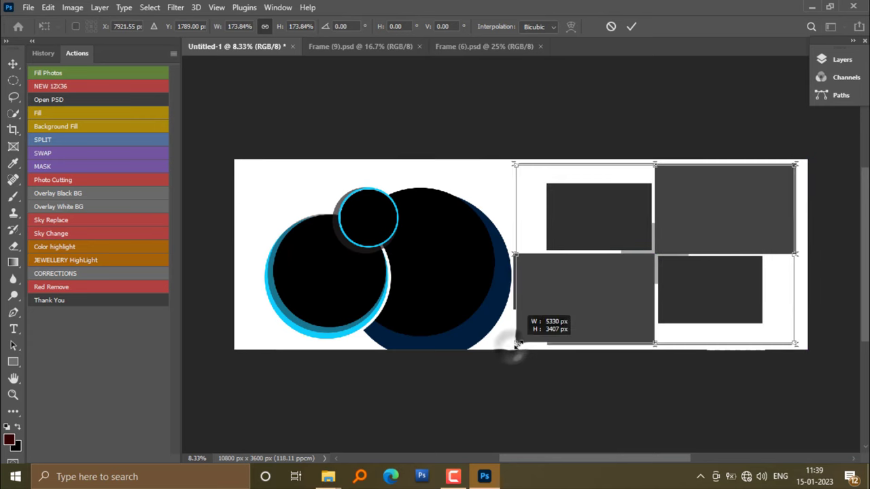
left_click_drag(732, 293, 741, 293)
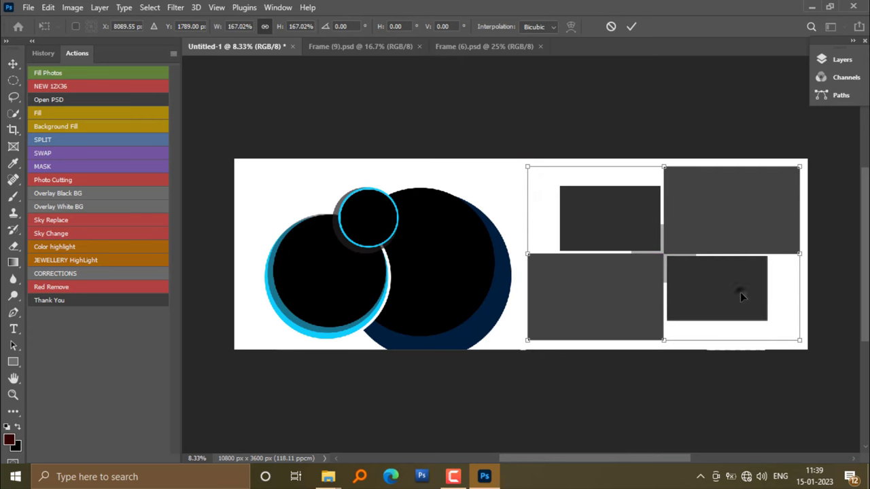
key("Return")
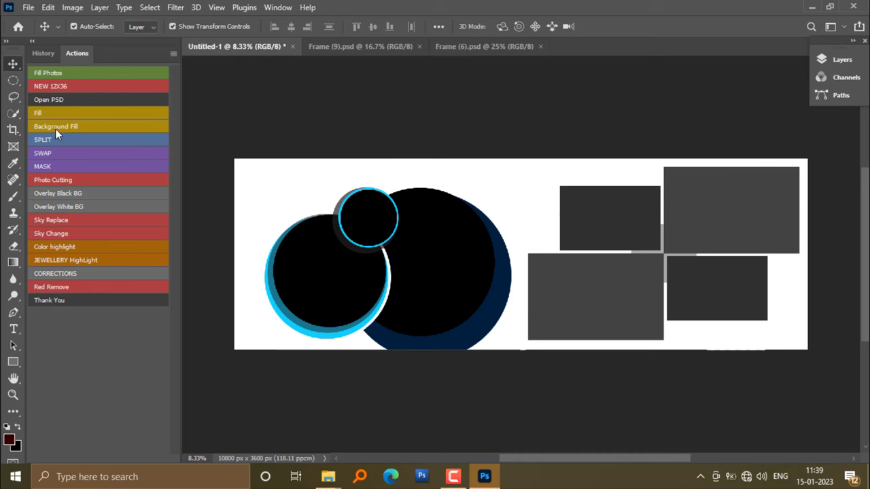
- Place a Background folder image via Background Fill, stretched to cover the whole spread
left_click(73, 129)
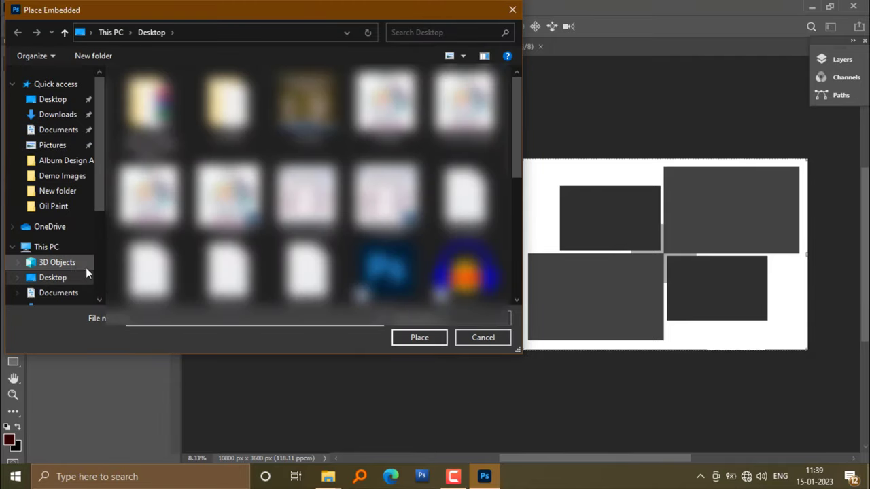
left_click(66, 277)
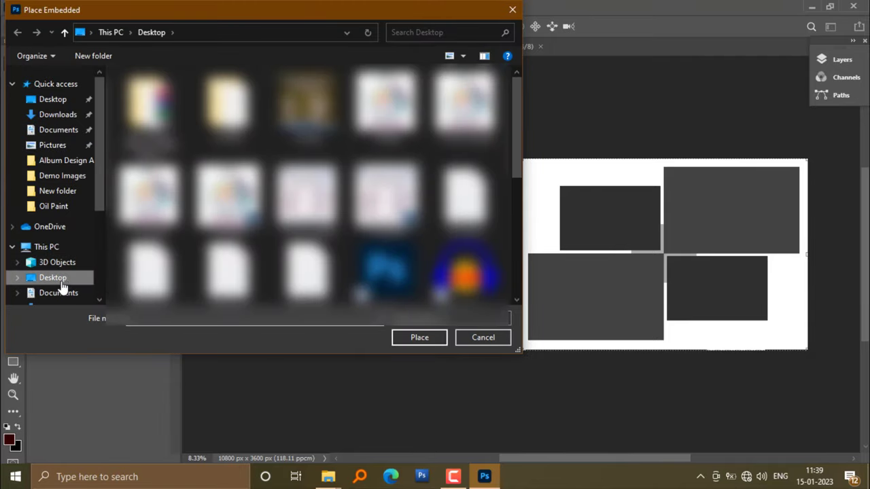
left_click(63, 175)
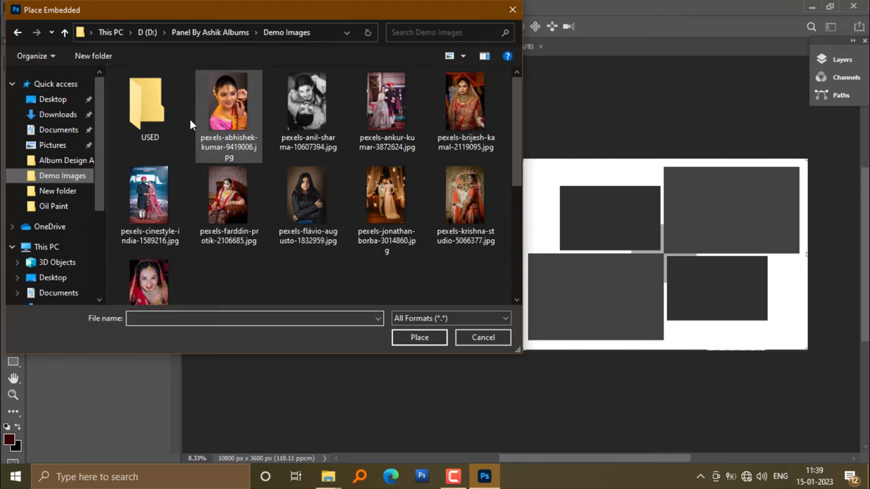
left_click(209, 32)
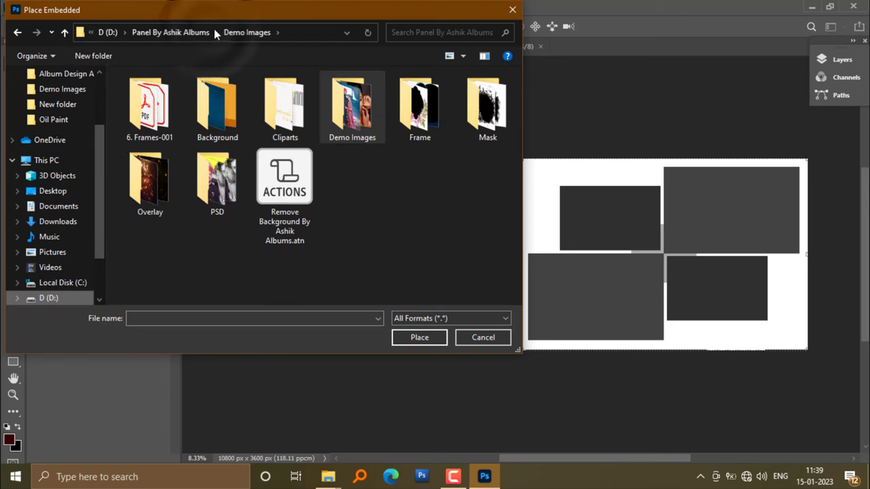
double_click(217, 109)
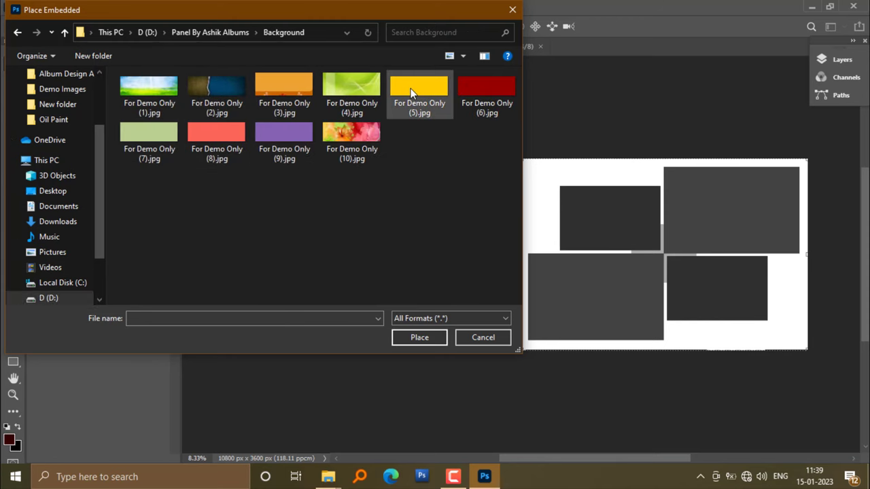
left_click(417, 338)
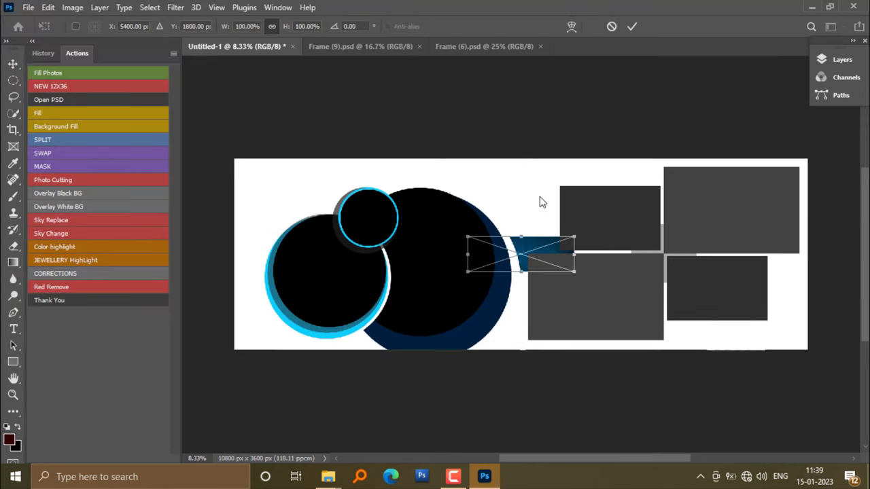
left_click_drag(574, 236, 808, 159)
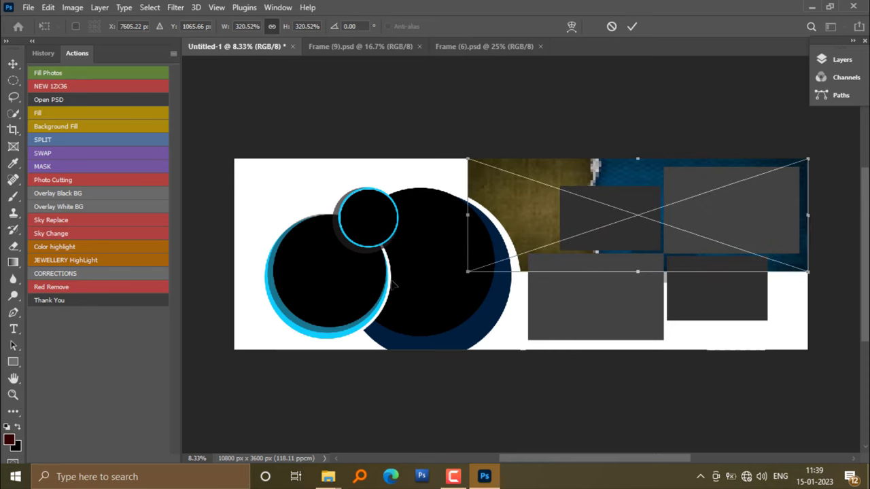
mouse_move(469, 272)
left_mouse_down()
mouse_move(235, 348)
mouse_move(231, 336)
left_mouse_up()
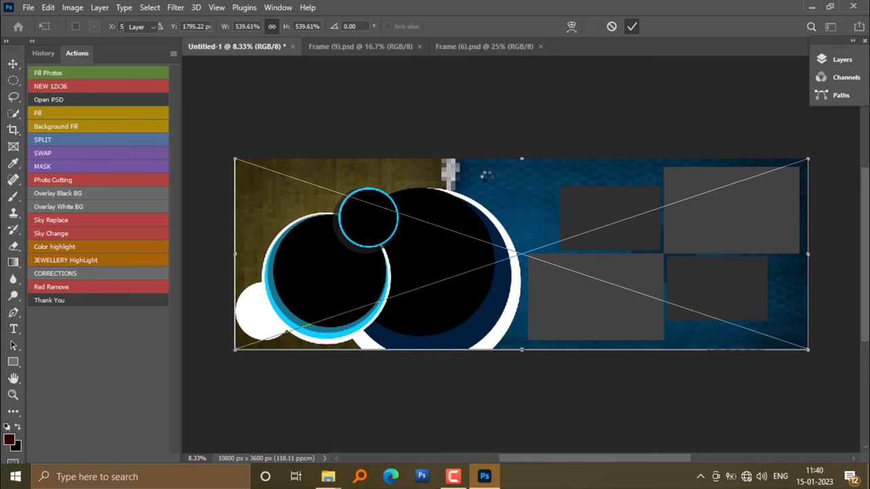
left_click(639, 113)
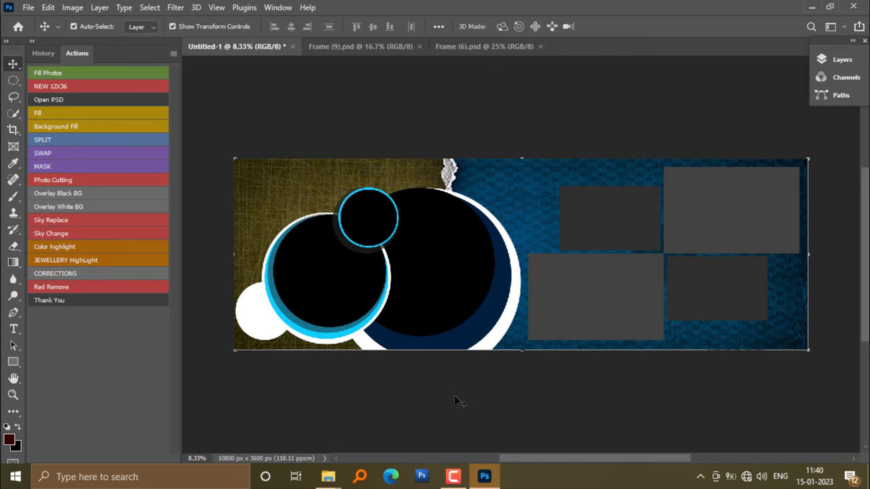
- Drop the happy wedding Clipart (69).png from the Cliparts folder onto the spread
mouse_move(328, 477)
left_click(397, 430)
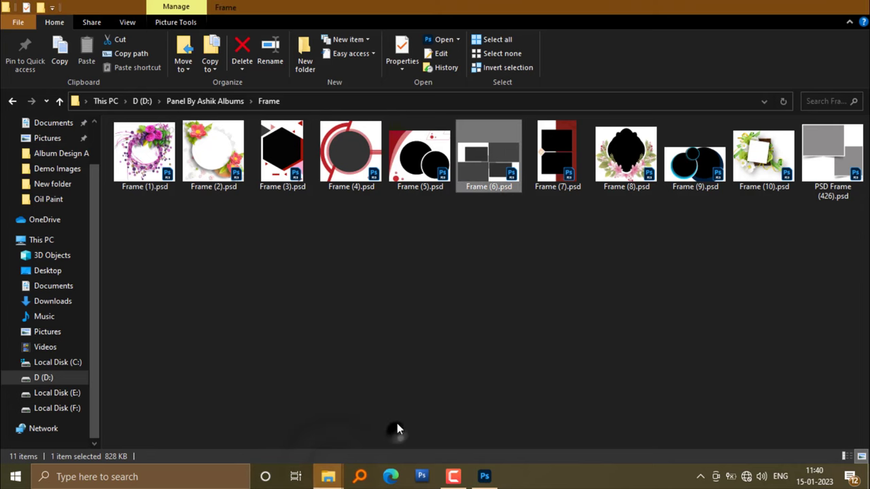
left_click(232, 104)
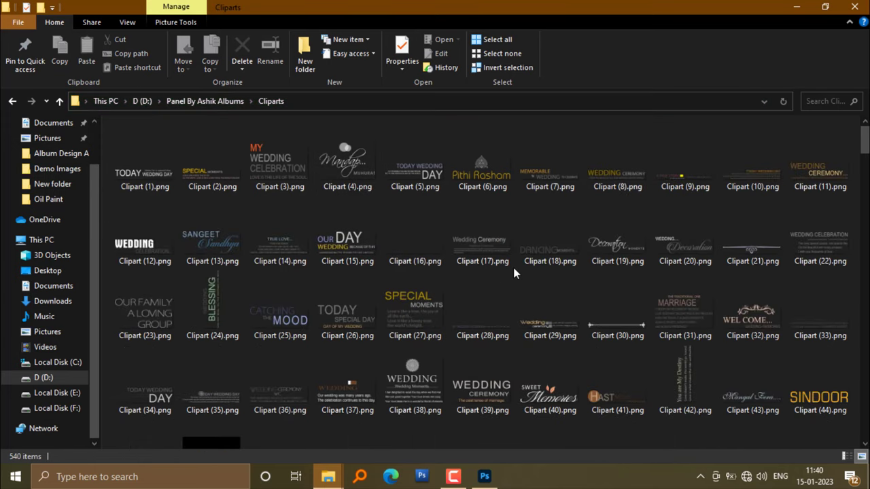
scroll(348, 268, "down", 3)
scroll(343, 216, "down", 3)
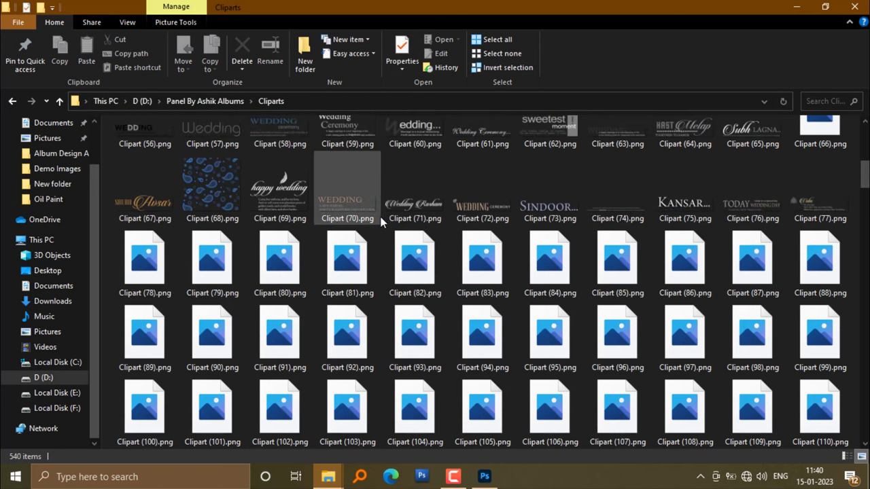
left_click(272, 190)
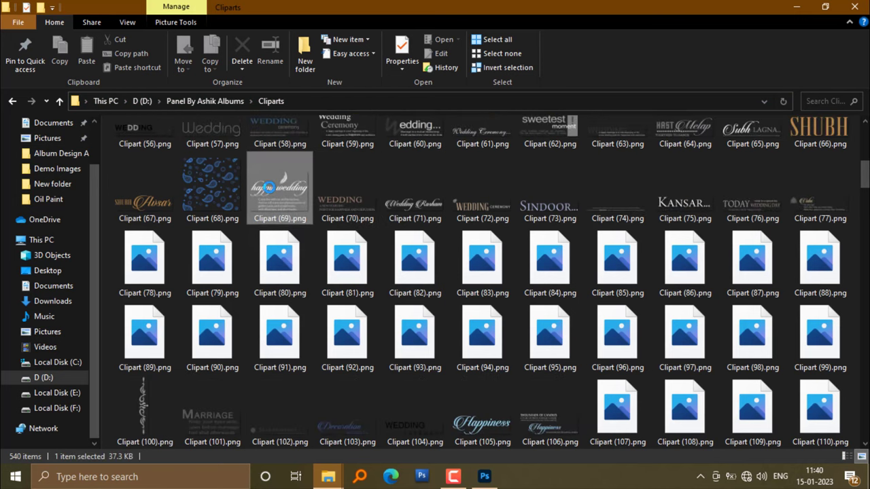
left_click_drag(304, 202, 458, 374)
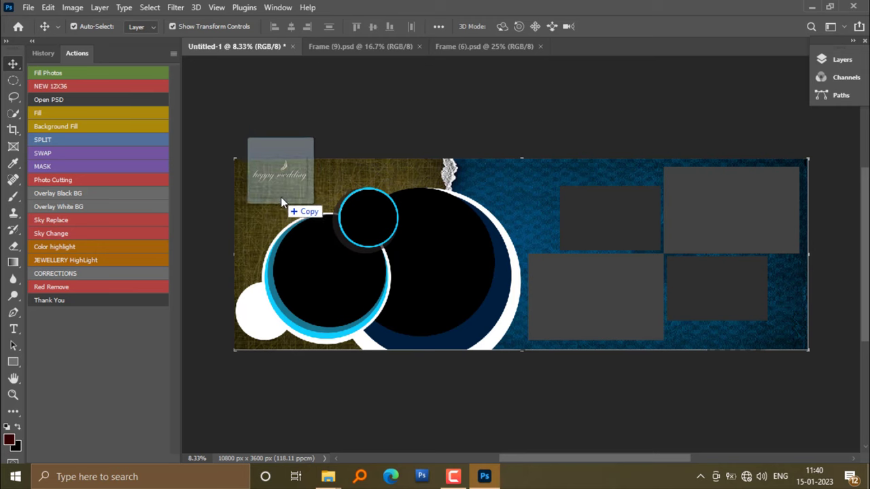
left_click_drag(458, 375, 281, 199)
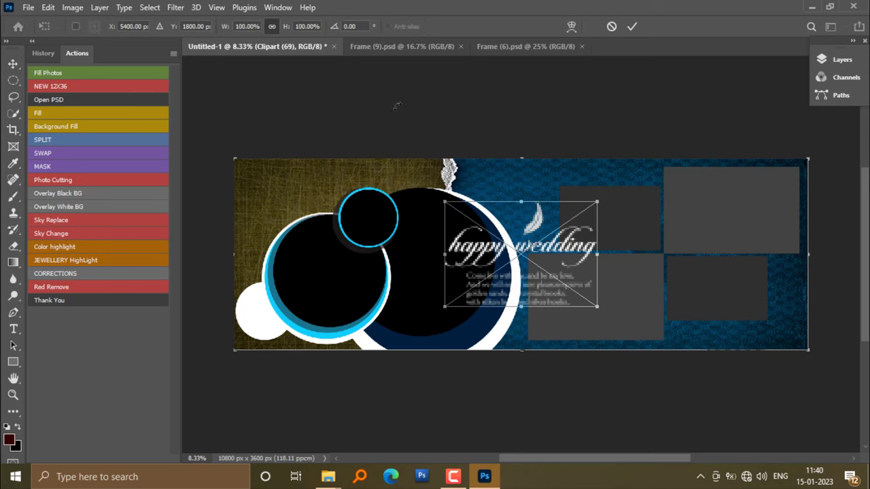
- Scale the clipart to about 49% and place it top-left
left_click_drag(596, 201, 541, 239)
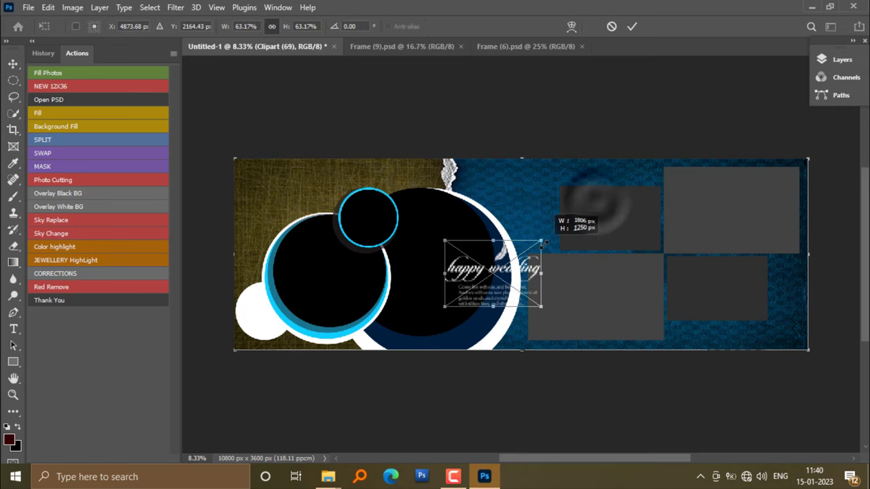
mouse_move(501, 277)
left_mouse_down()
mouse_move(291, 204)
mouse_move(309, 204)
mouse_move(296, 178)
left_mouse_up()
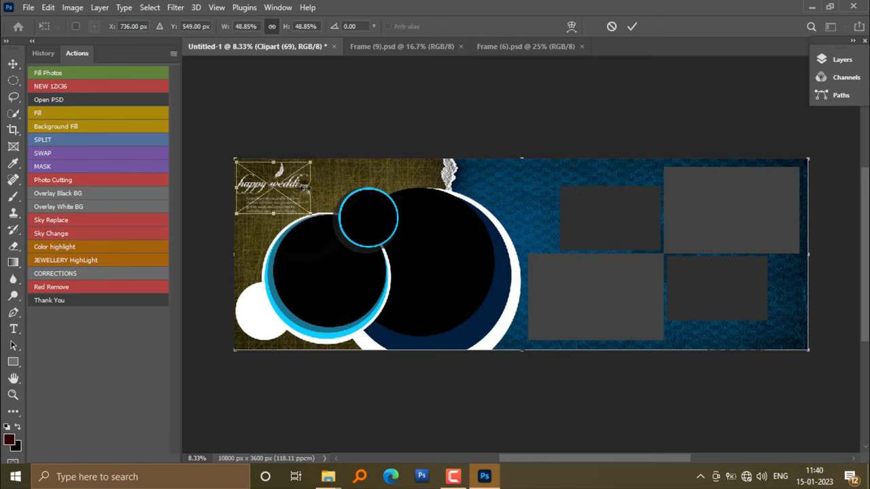
key("Return")
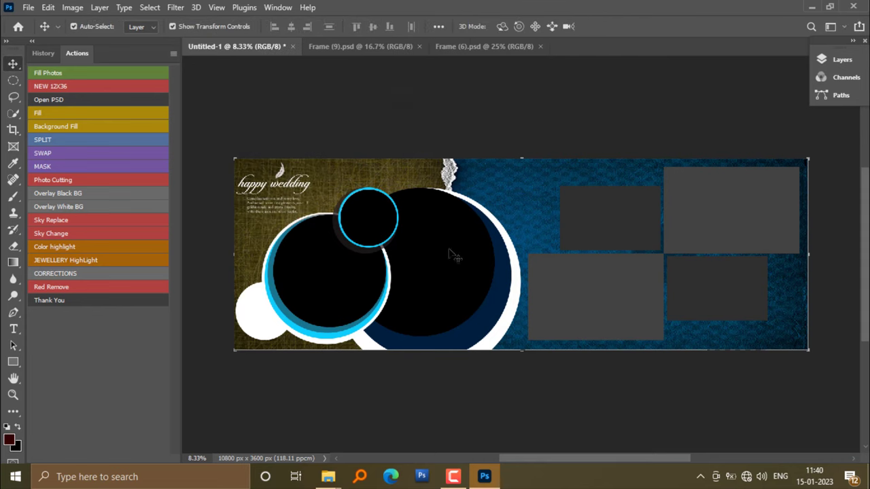
- Expand the Layers panel and select the HFrame layer, then the full-spread layer
left_click(346, 278)
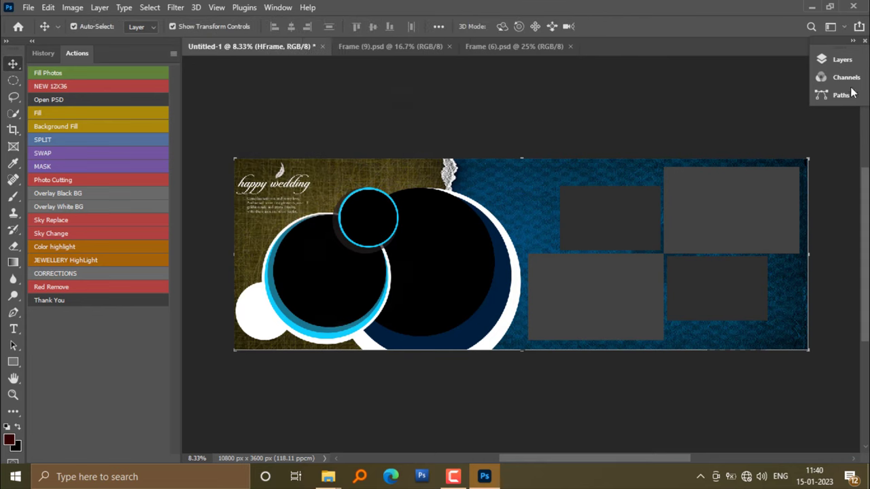
left_click(854, 42)
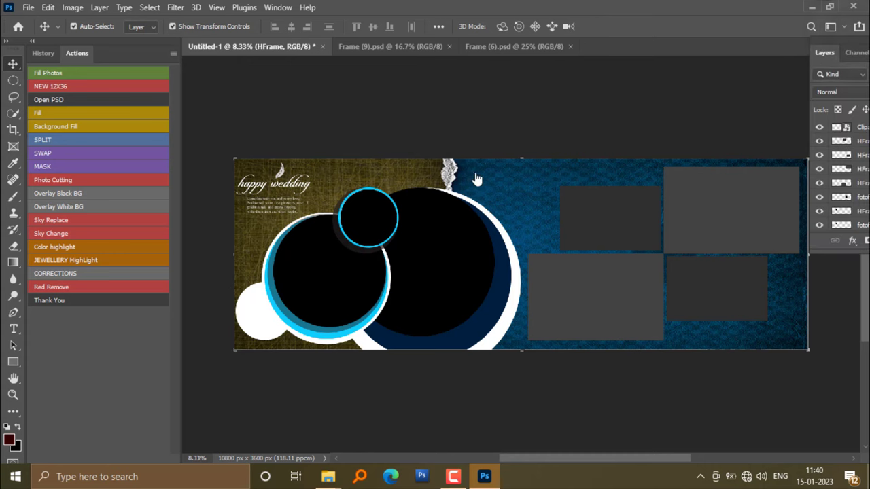
left_click(349, 284)
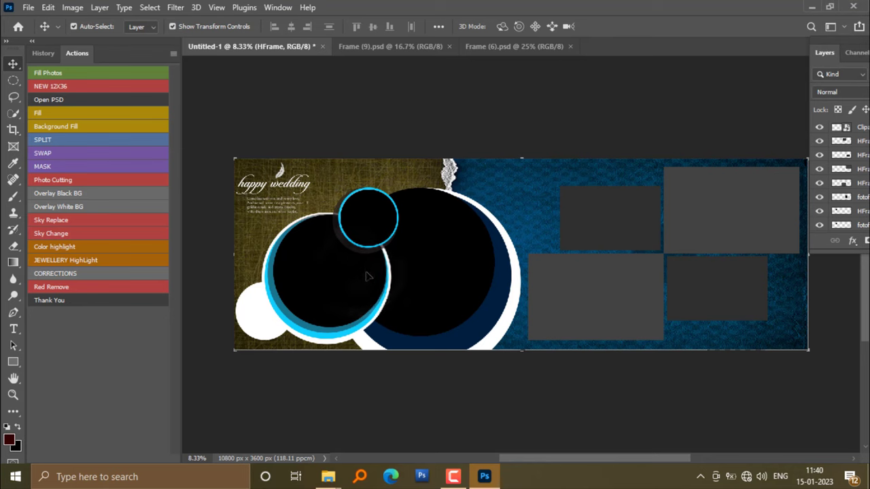
right_click(354, 271)
left_click(371, 281)
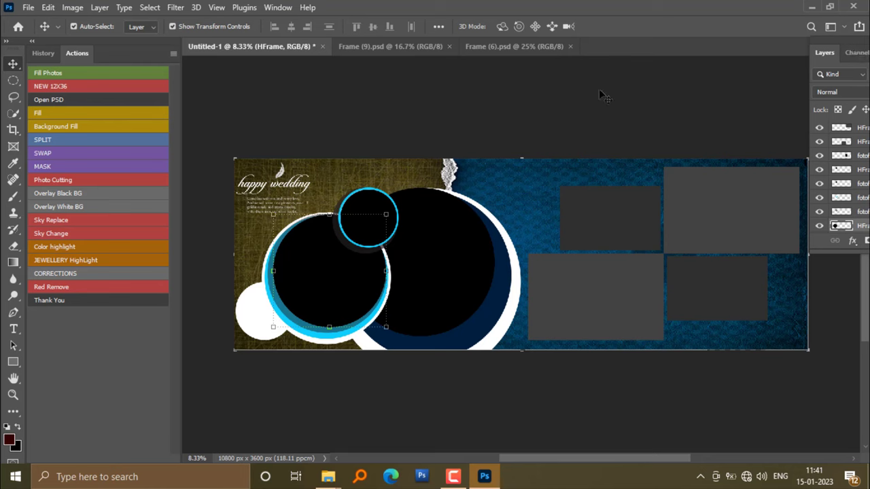
left_click(255, 316)
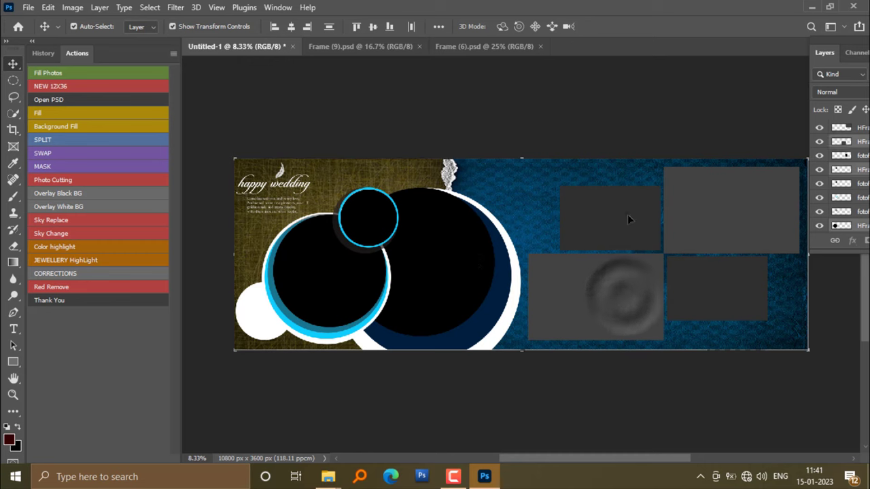
left_click(711, 284)
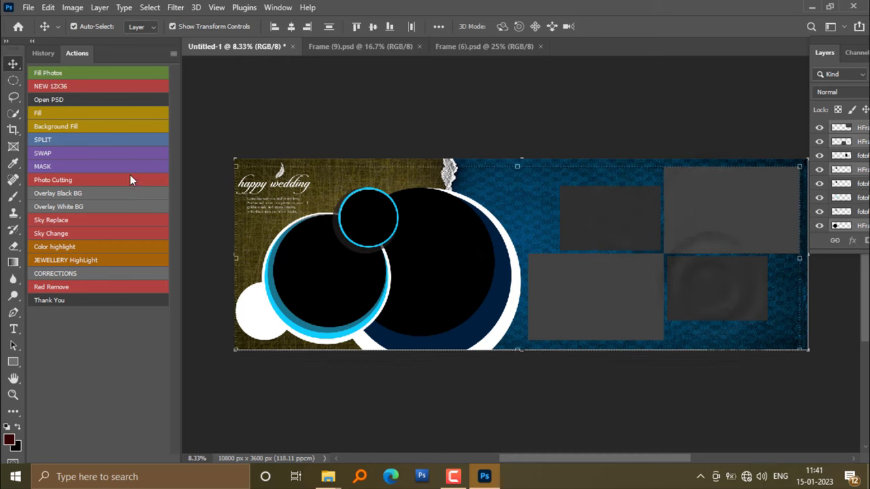
- Start Fill Photos and open the Demo Images folder in Panel By Ashik Albums
left_click(60, 74)
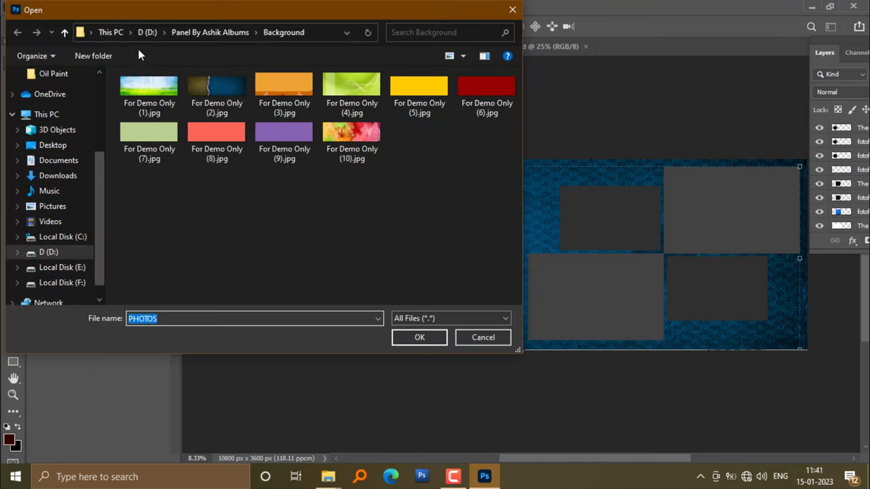
left_click(216, 33)
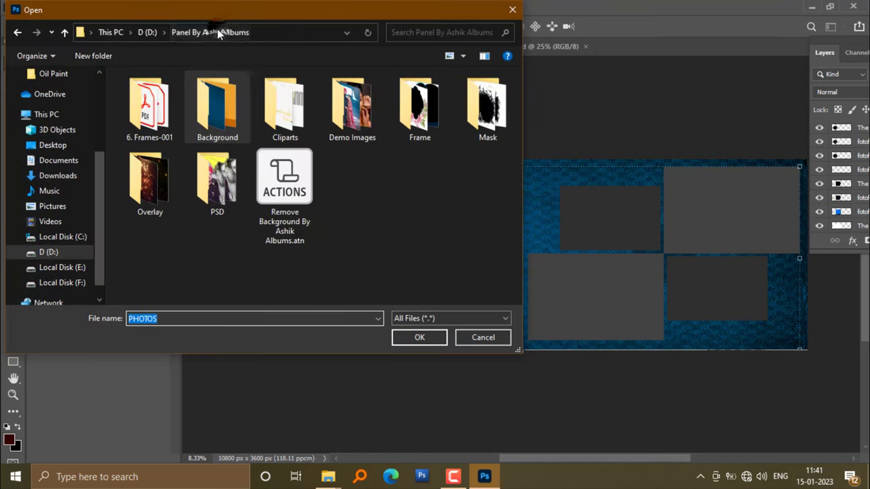
double_click(352, 105)
- Select eight wedding photos, including the bride portrait, and confirm
left_click(249, 108)
left_click(308, 102, "ctrl")
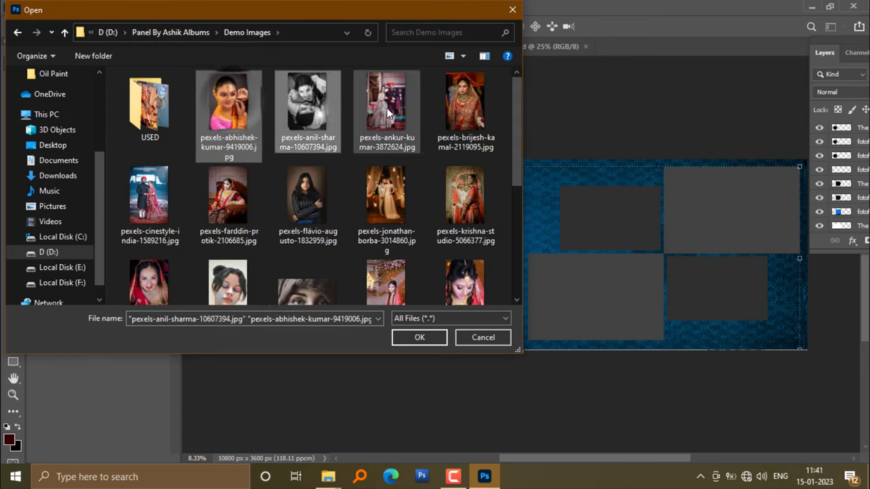
left_click(387, 108, "ctrl")
left_click(465, 105, "ctrl")
left_click(167, 185, "ctrl")
left_click(230, 197, "ctrl")
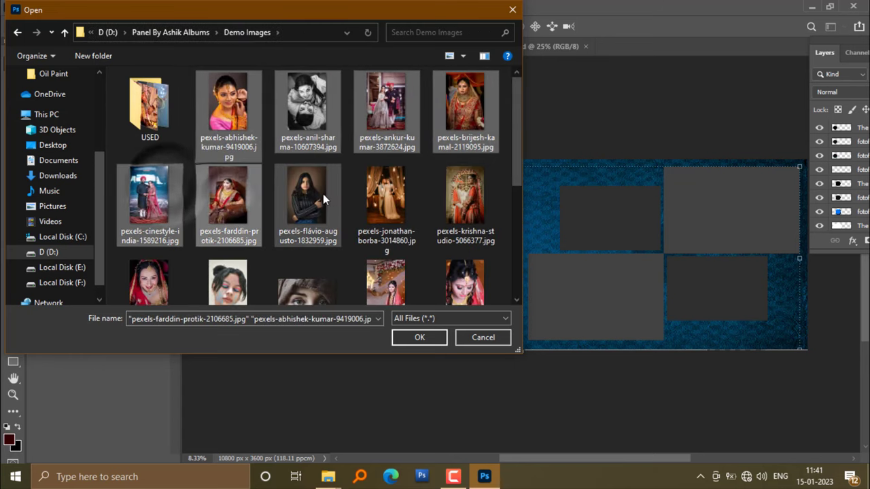
left_click(308, 197, "ctrl")
left_click_drag(375, 9, 485, 365)
mouse_move(476, 394)
left_mouse_down()
mouse_move(474, 403)
mouse_move(492, 95)
left_mouse_up()
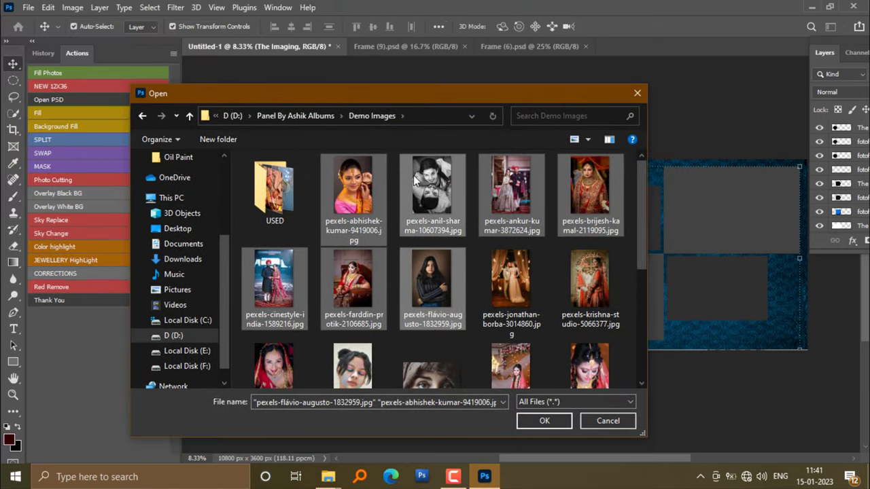
scroll(639, 261, "down", 2)
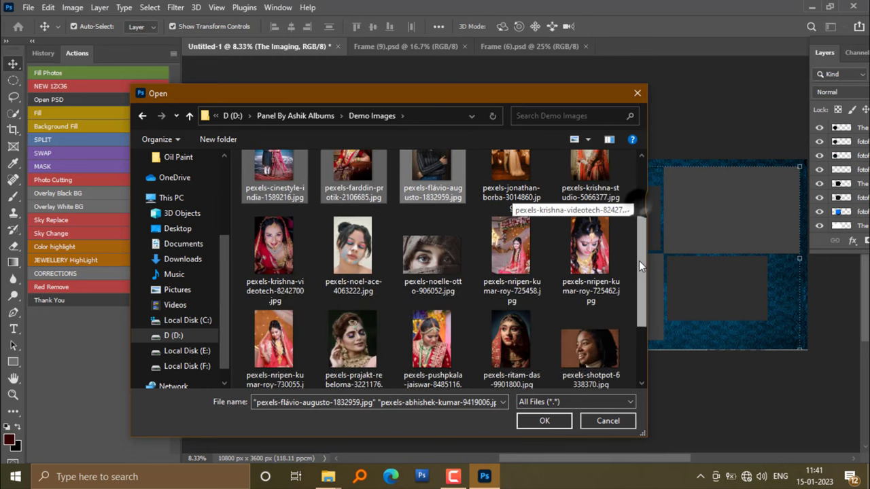
left_click(590, 245, "ctrl")
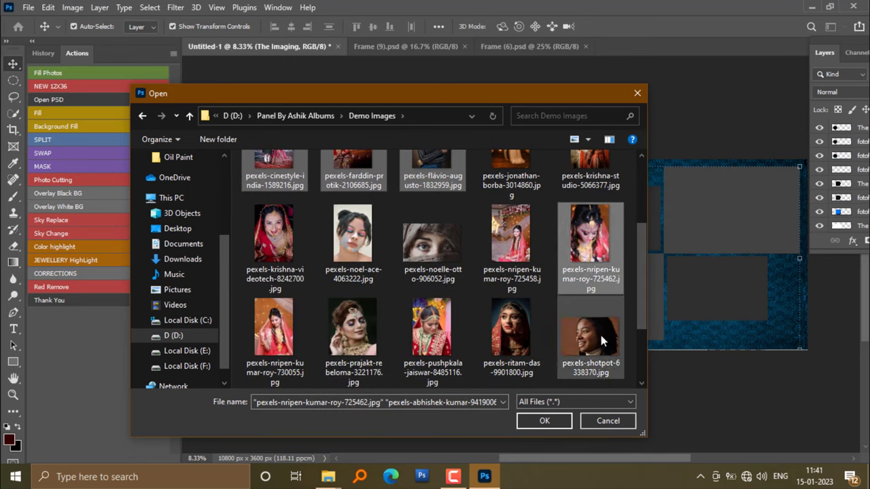
left_click(556, 423)
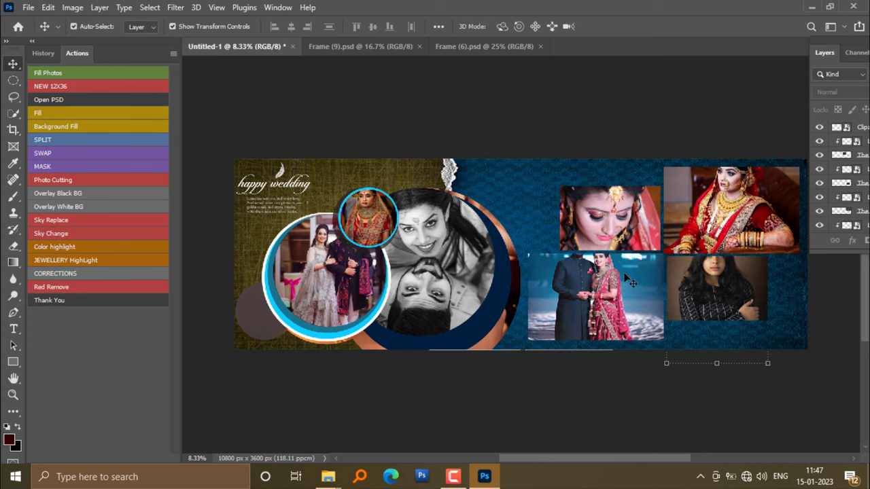
- Nudge the couple photo slightly upward within its frame
left_click_drag(612, 288, 613, 282)
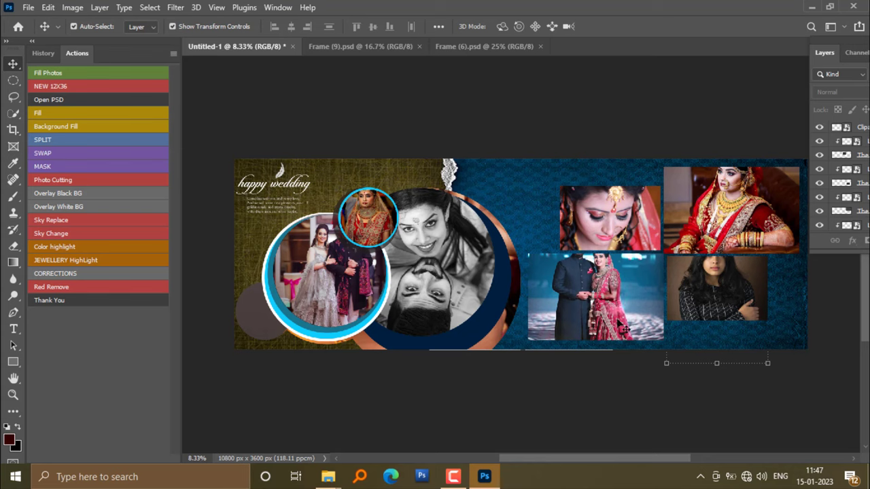
- Reposition the couple, woman-in-black, red-bride and circular couple photos inside their frames
left_click(621, 329)
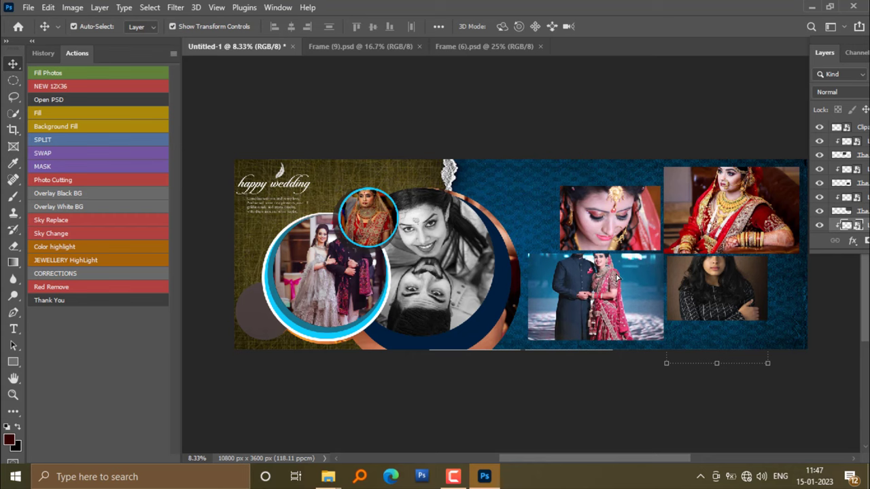
left_click_drag(616, 277, 619, 277)
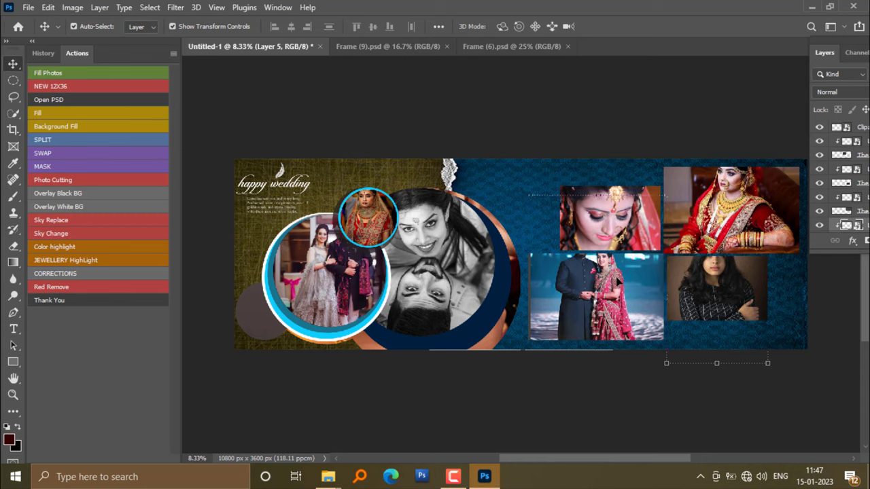
left_click_drag(618, 277, 619, 311)
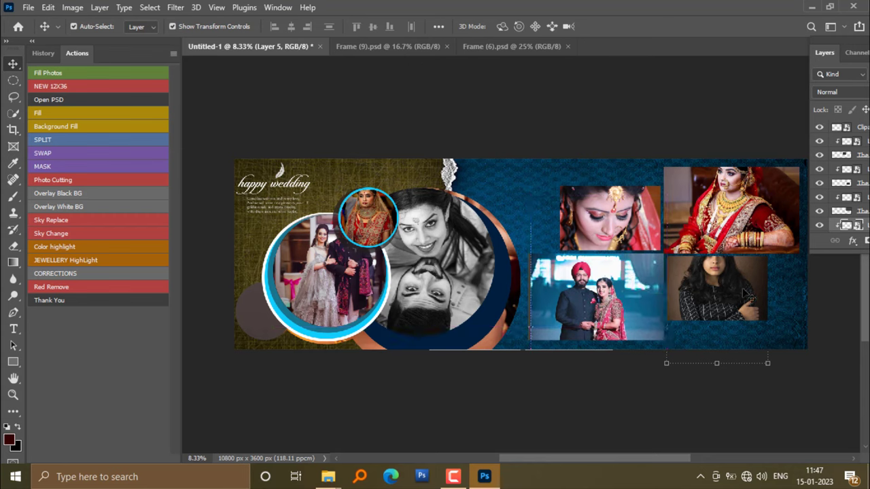
mouse_move(748, 299)
left_mouse_down()
mouse_move(741, 282)
mouse_move(739, 309)
left_mouse_up()
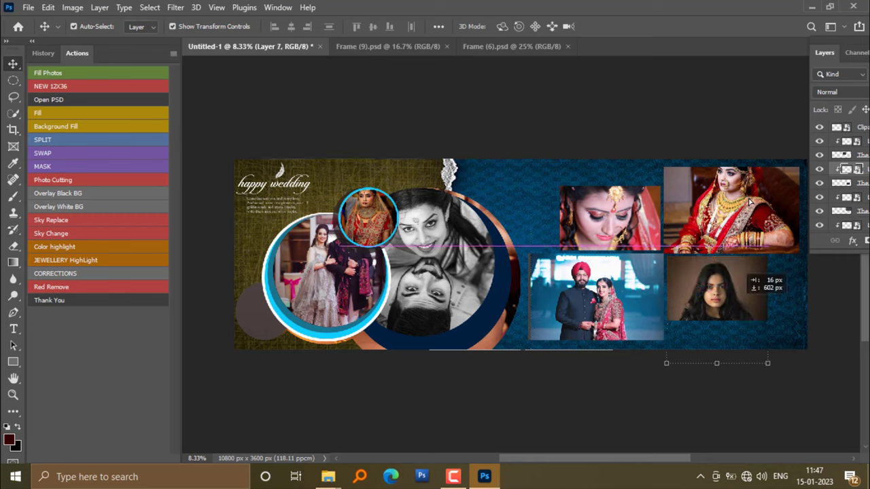
left_click_drag(752, 202, 750, 225)
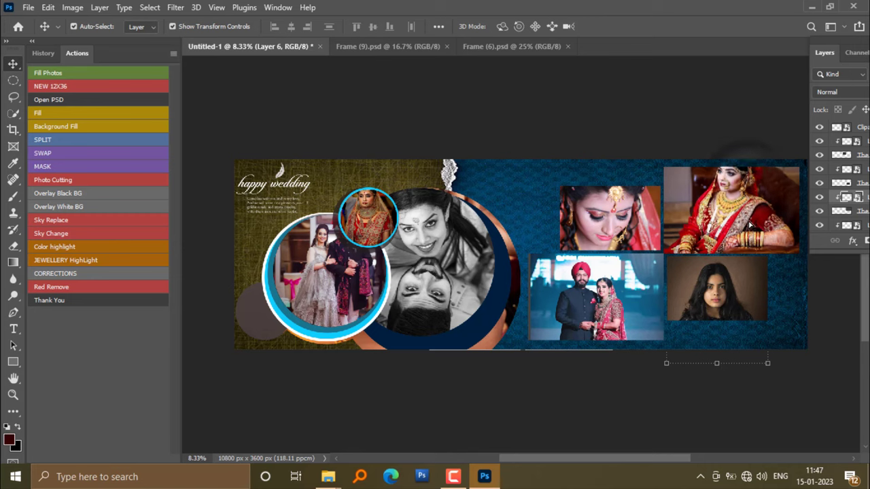
left_click(698, 102)
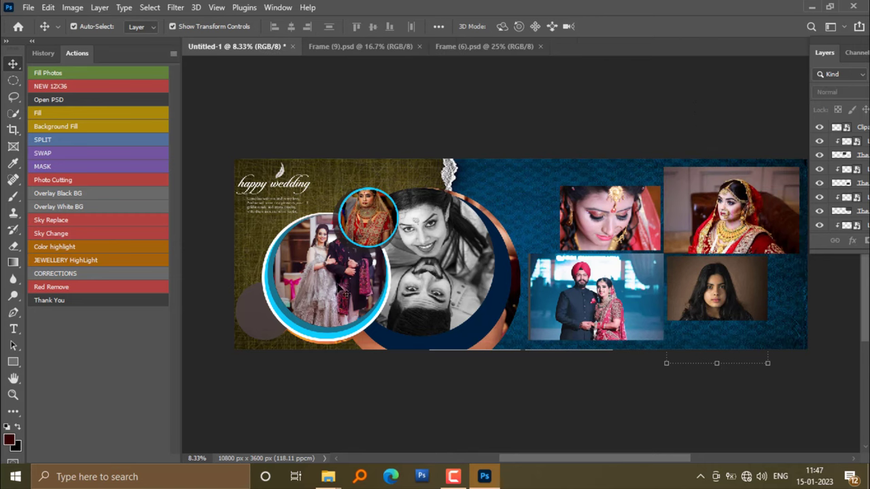
left_click_drag(327, 284, 322, 284)
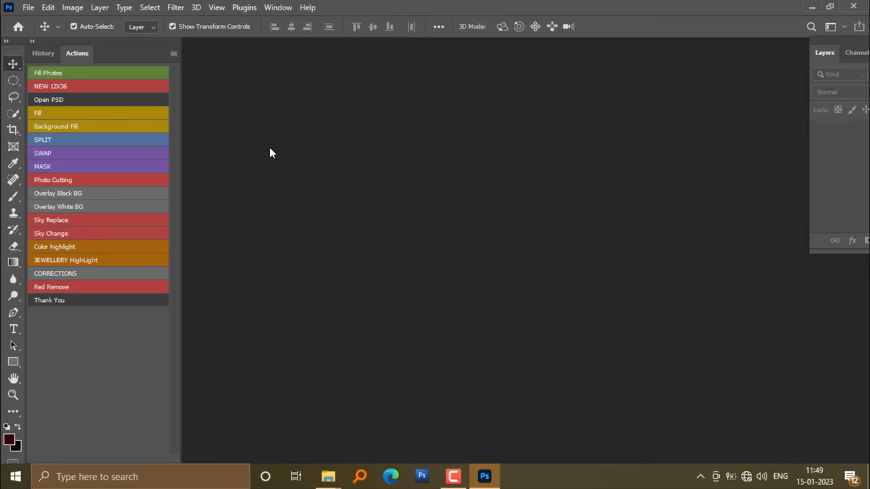
- Open the Ashik Albums (7).PSD template from Desktop > Album Design Action > PSD
left_click(75, 100)
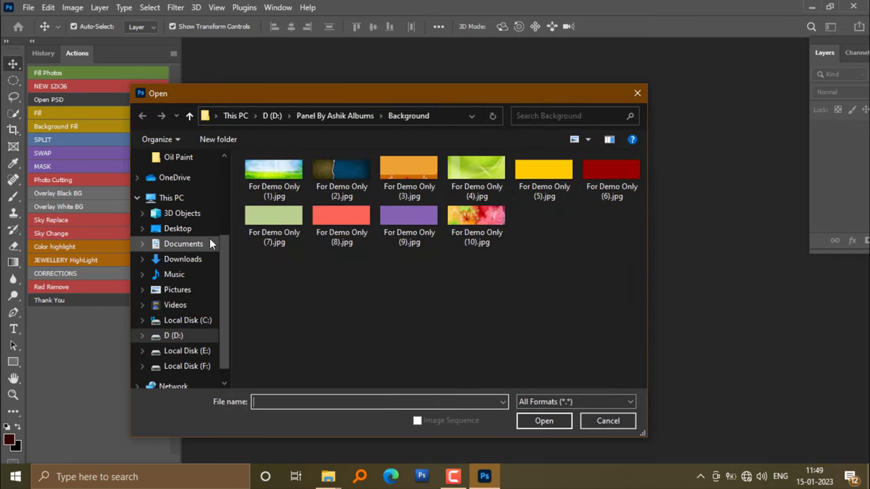
scroll(209, 239, "up", 2)
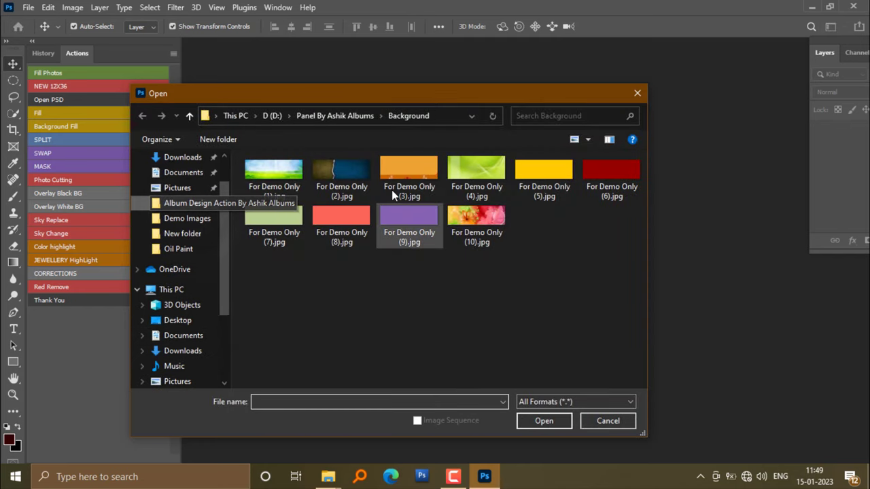
left_click(183, 202)
double_click(343, 194)
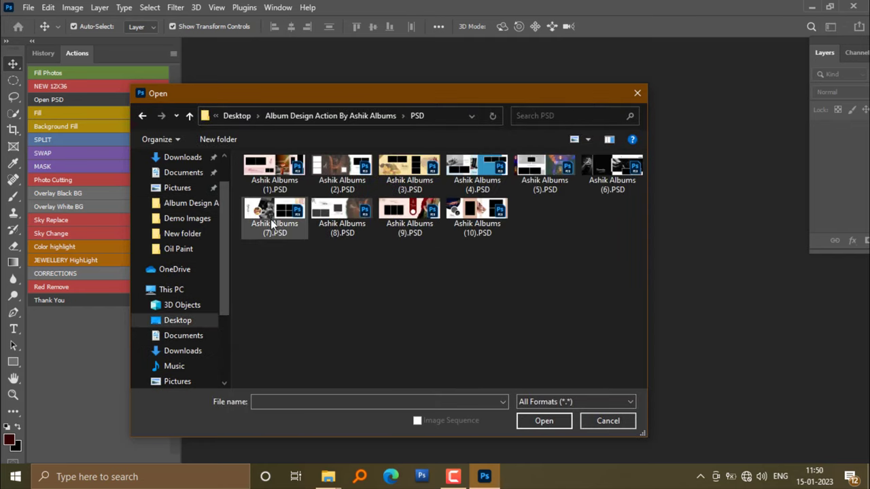
left_click(272, 224)
left_click(538, 420)
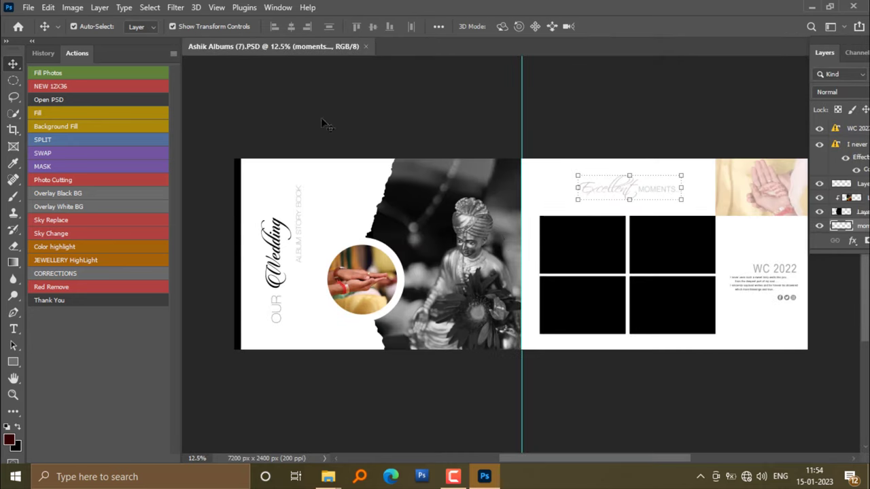
- Nudge the torn-edge statue photo (Layer 6) slightly left with Free Transform
left_click(632, 102)
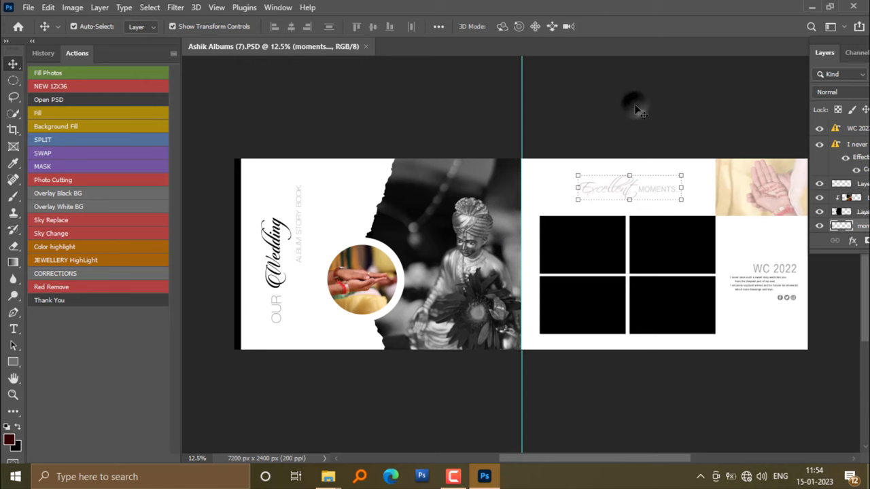
left_click(463, 246)
key("ctrl+t")
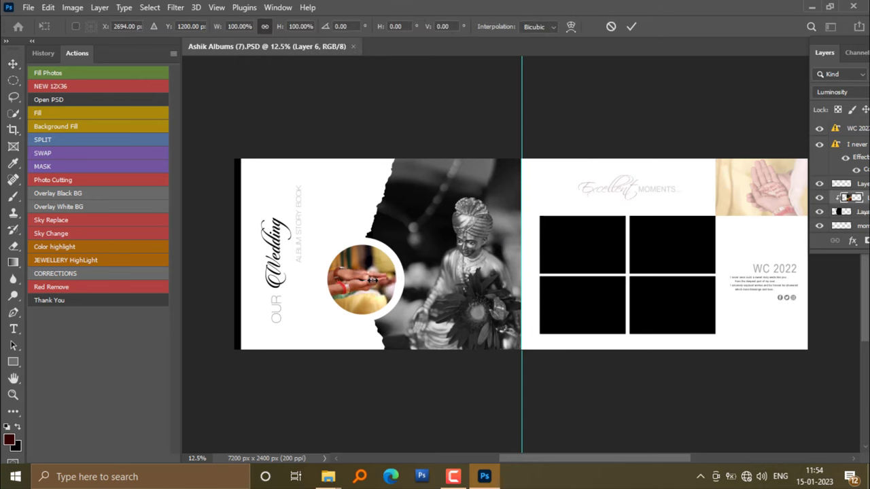
left_click_drag(373, 280, 366, 280)
key("Return")
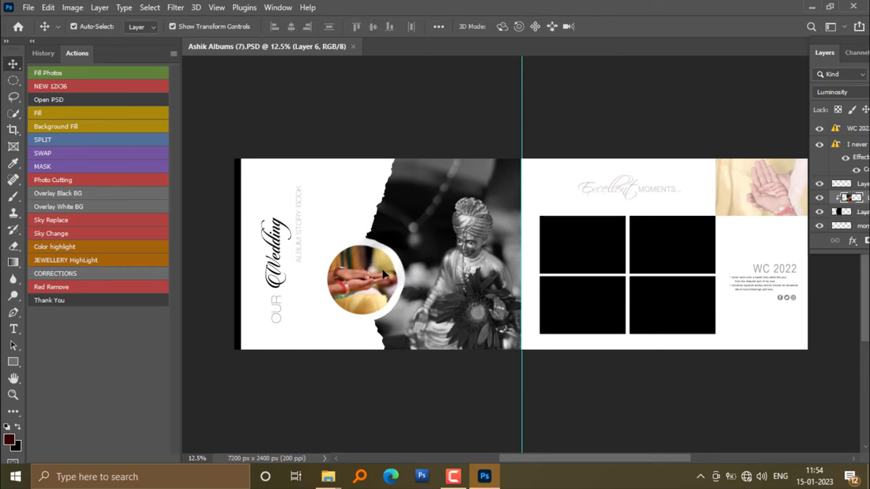
- Re-centre the hands photo in its frame and run the Fill Photos action
left_click(385, 273)
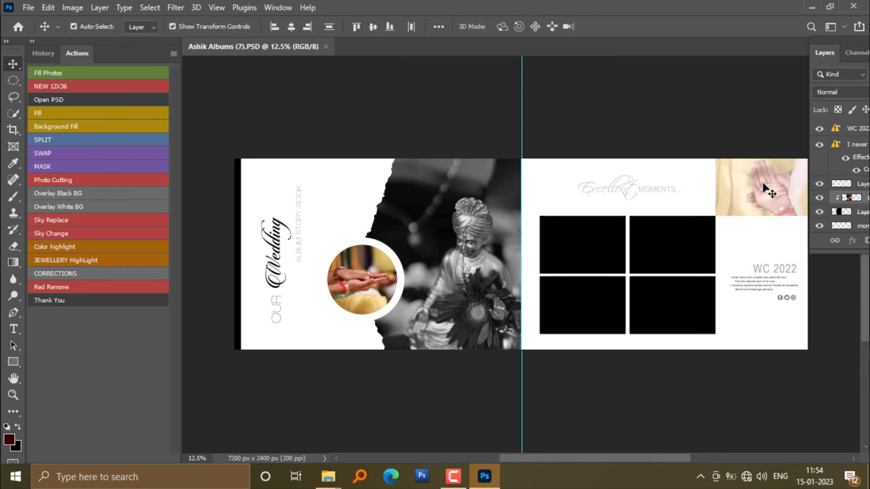
left_click_drag(771, 193, 775, 197)
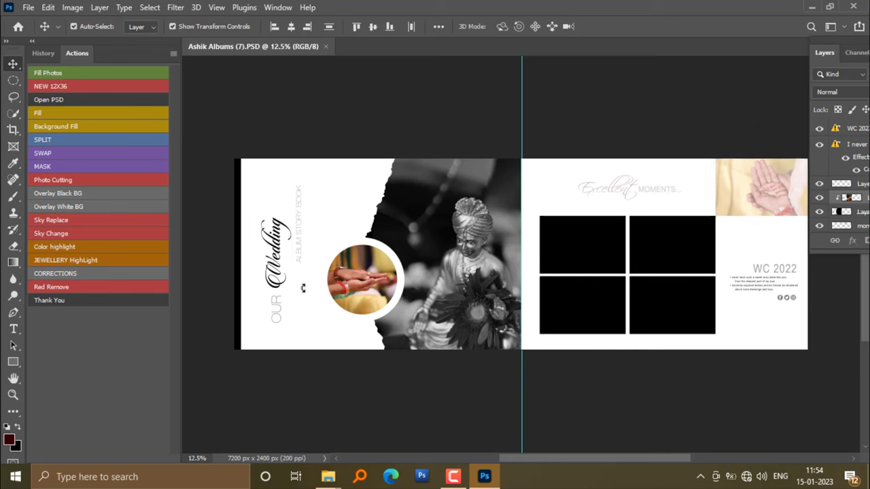
left_click(52, 73)
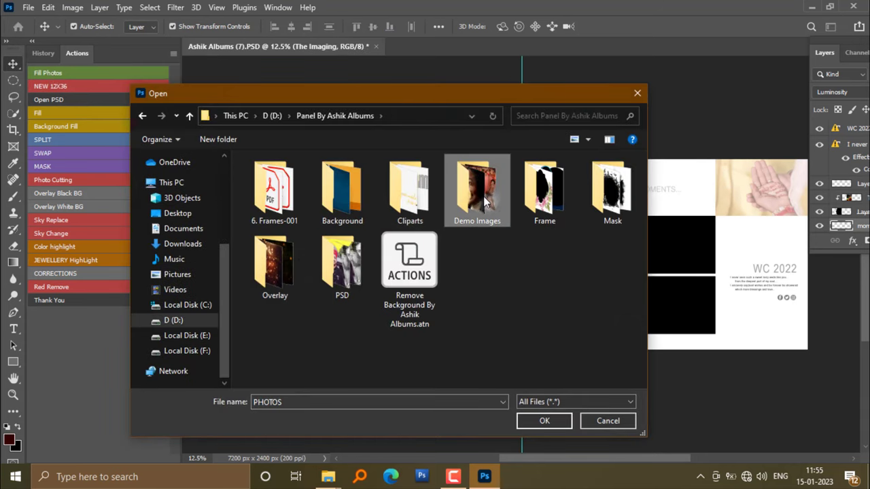
- In Demo Images, select the vivek, both nripen, prajakt and pushpkala photos
double_click(480, 202)
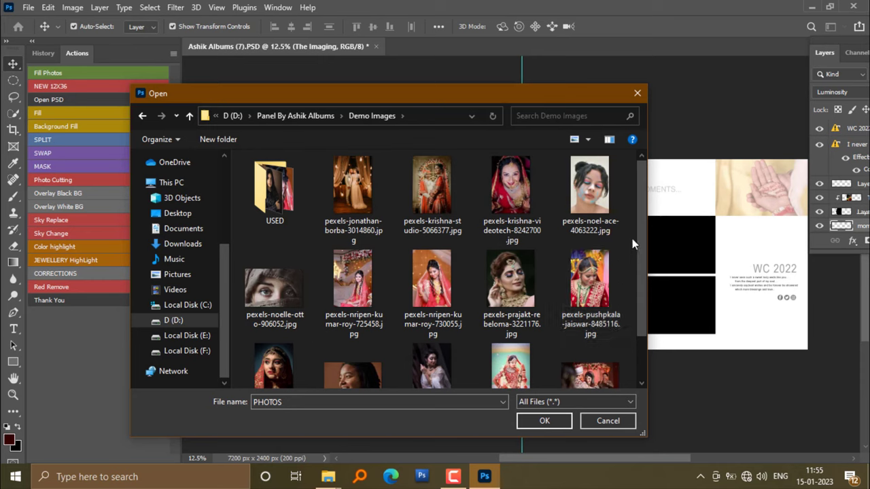
scroll(612, 292, "down", 2)
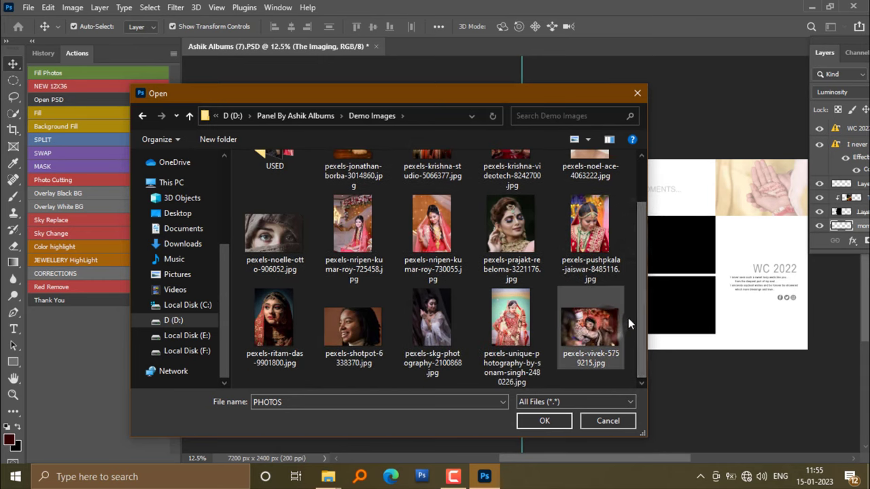
left_click(608, 325)
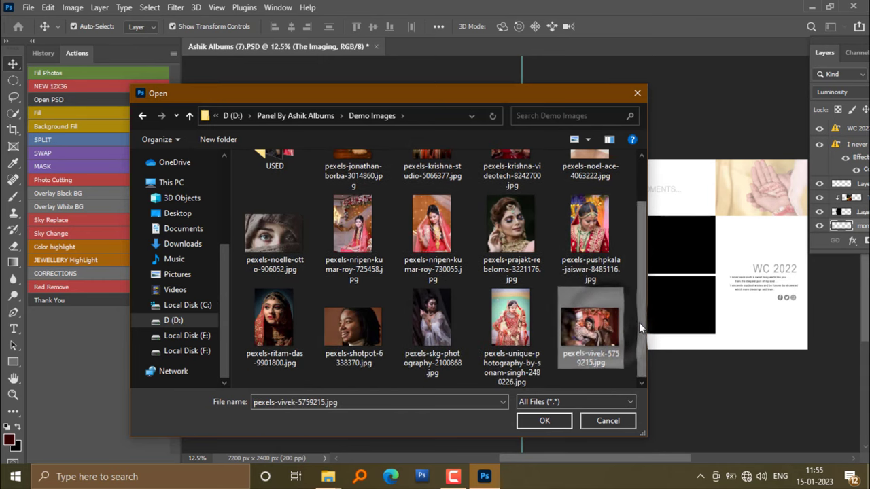
left_click(361, 235, "ctrl")
left_click(433, 231, "ctrl")
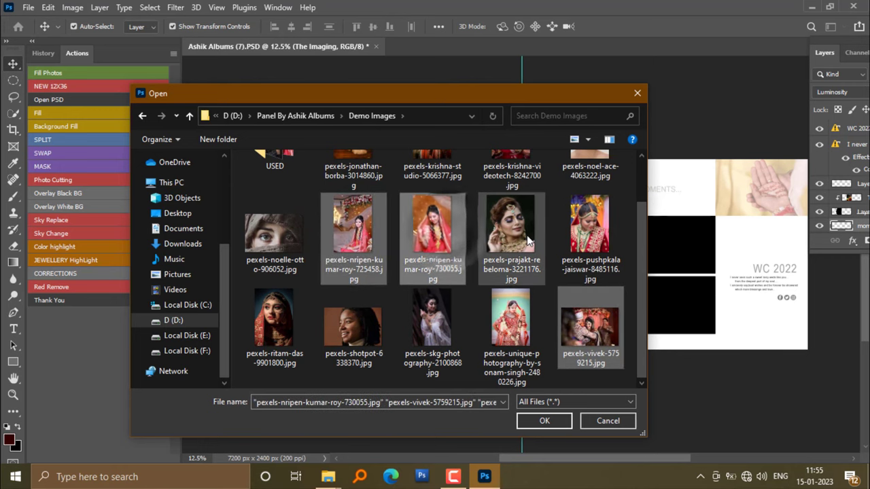
left_click(525, 236, "ctrl")
left_click(582, 252, "ctrl")
- Add the unique-photography and krishna-studio photos, load all into the template, then show File Explorer
left_click(532, 301, "ctrl")
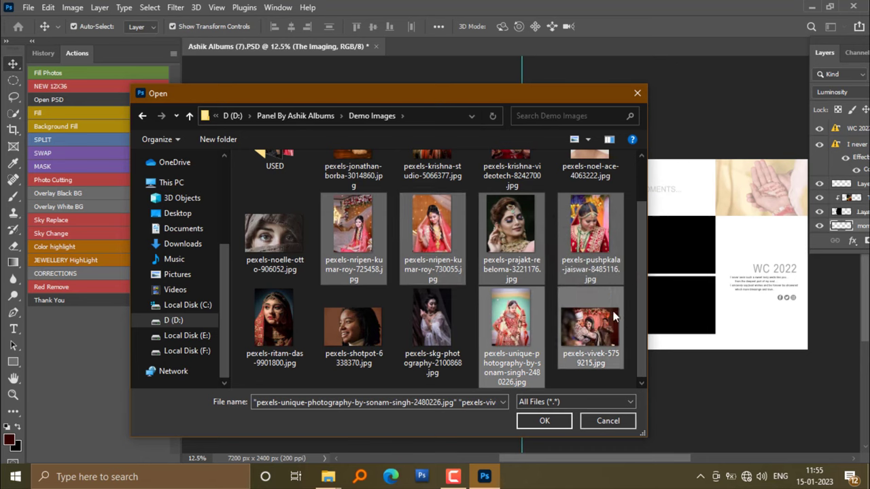
left_click_drag(639, 323, 639, 264)
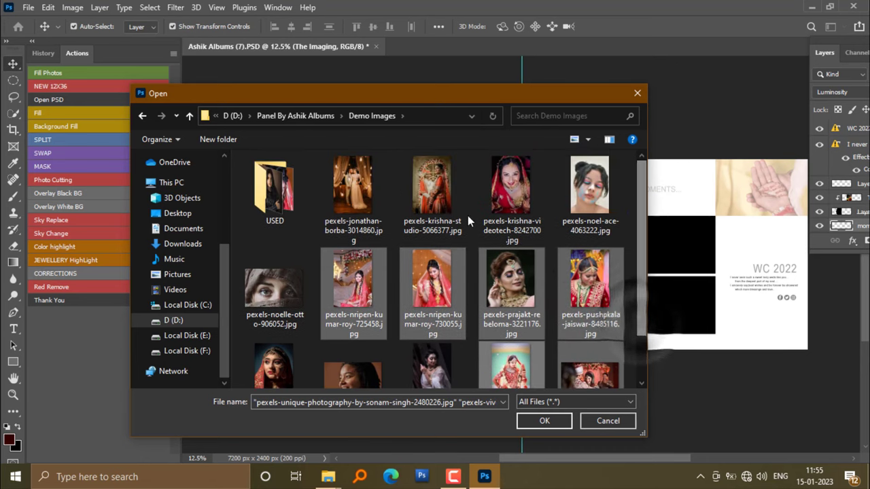
left_click(435, 203, "ctrl")
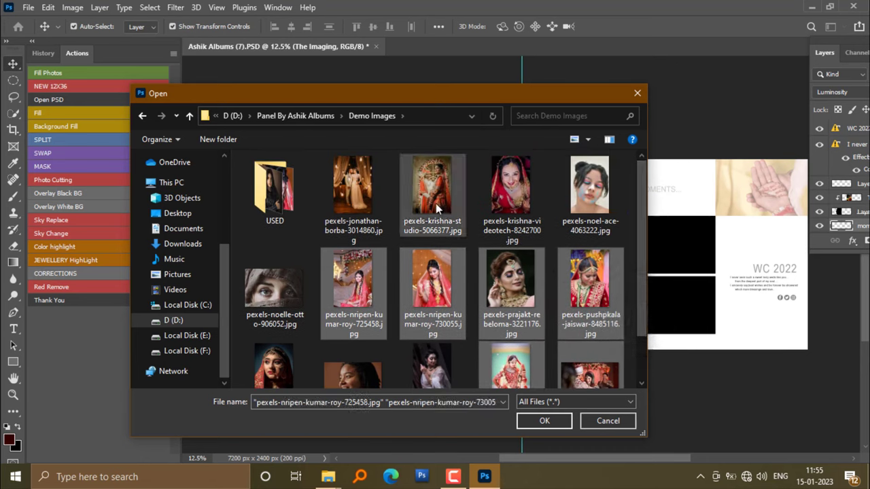
left_click(535, 418)
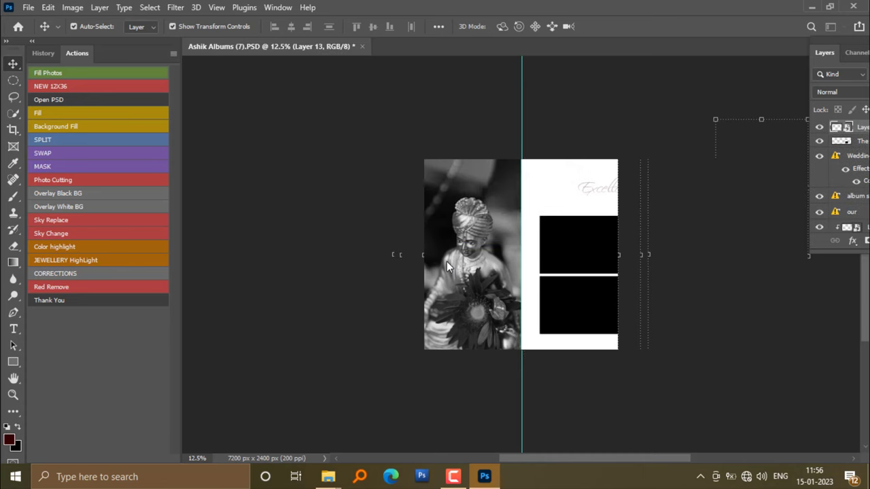
key("alt+Tab")
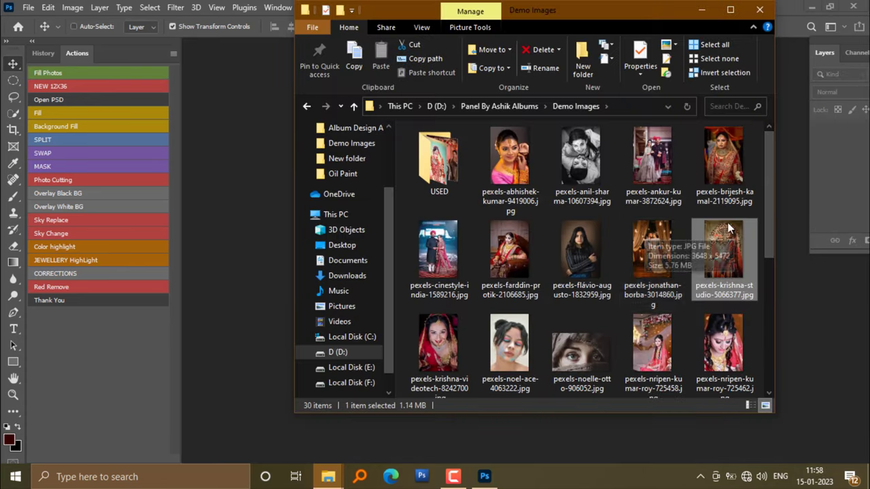
- Drag pexels-farddin-protik-2106685.jpg from the Demo Images folder onto Photoshop
mouse_move(527, 252)
left_mouse_down()
mouse_move(513, 243)
mouse_move(250, 248)
left_mouse_up()
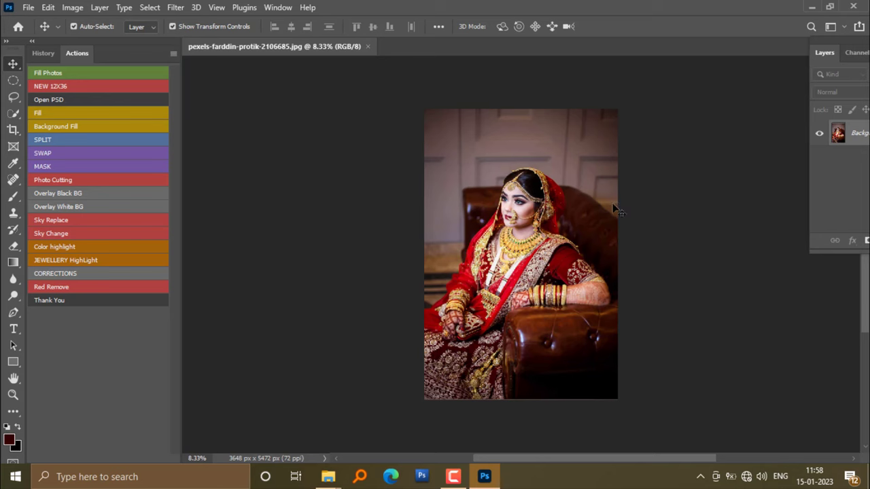
- Zoom the bride portrait out to 12.5% and run the Color highlight action
scroll(616, 210, "up", 1)
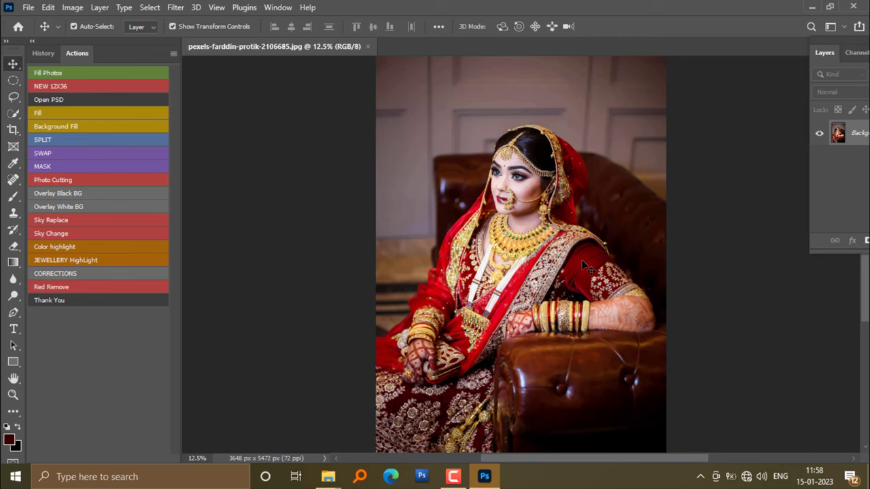
left_click(57, 248)
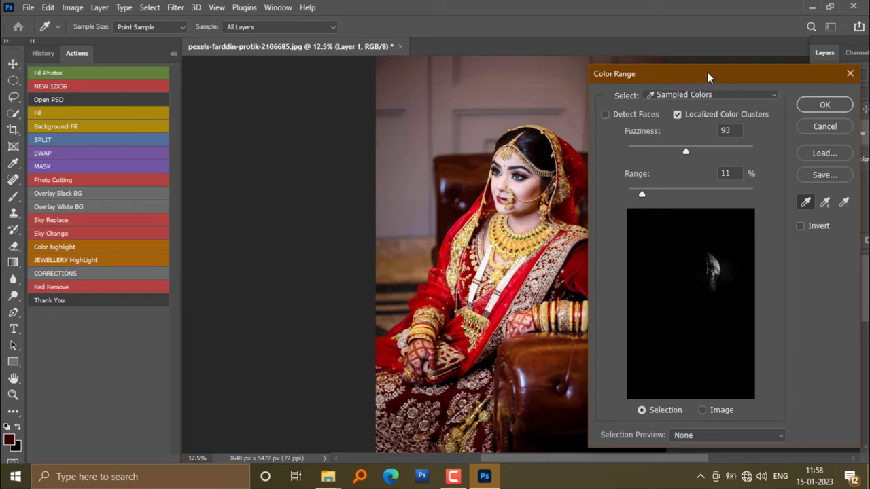
- In Color Range, add the red veil, sleeves, arms and lower outfit to the sample
left_click_drag(707, 69, 207, 69)
left_click(325, 201)
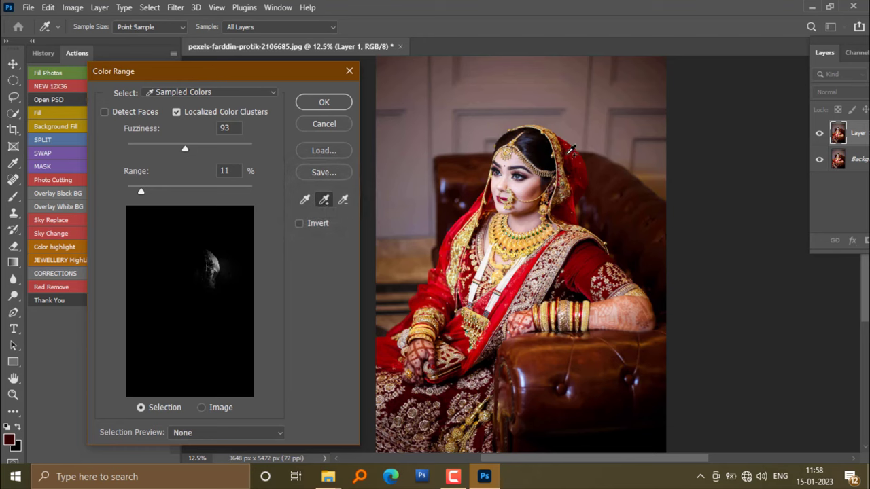
left_click(575, 204)
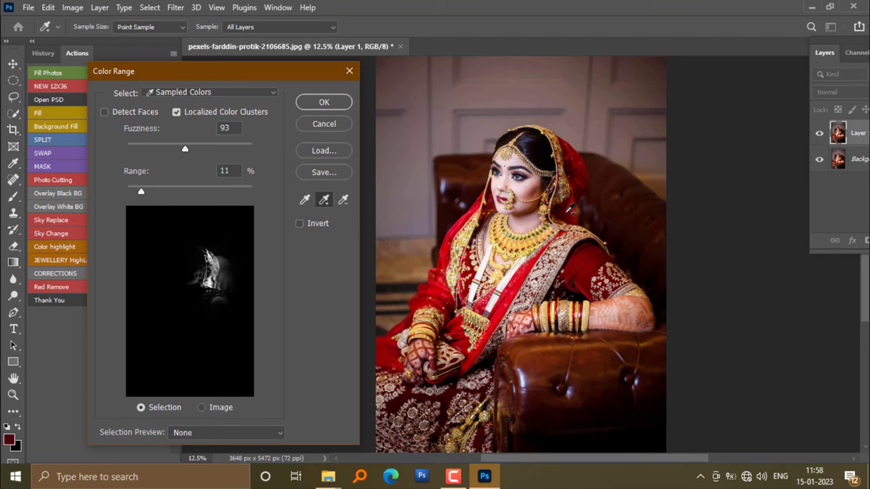
left_click(586, 258)
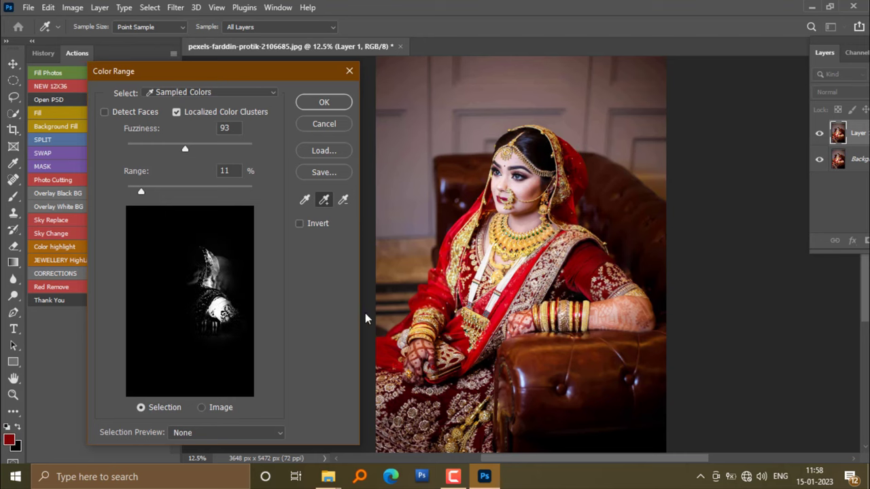
left_click(441, 266)
left_click_drag(441, 266, 423, 307)
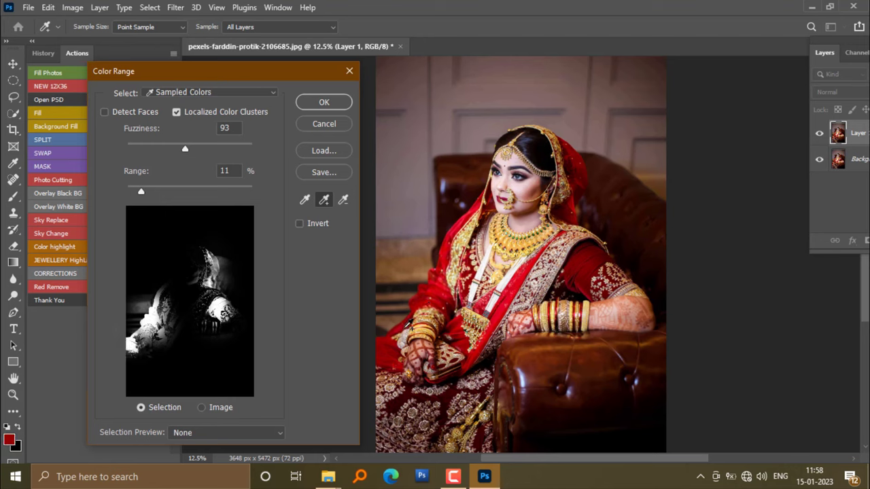
left_click(446, 287)
mouse_move(447, 287)
left_mouse_down()
mouse_move(522, 279)
mouse_move(504, 195)
left_mouse_up()
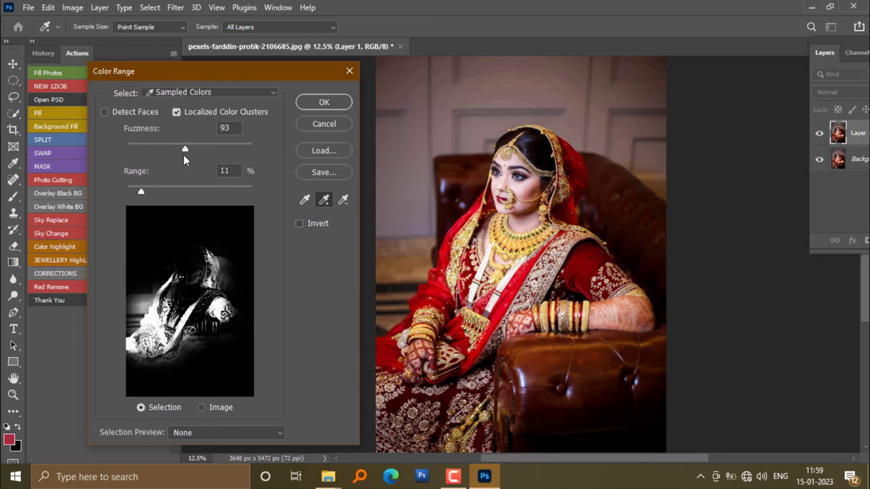
- Tune Fuzziness and Range to tighten the red selection, and apply it
mouse_move(185, 149)
left_mouse_down()
mouse_move(199, 147)
mouse_move(170, 148)
left_mouse_up()
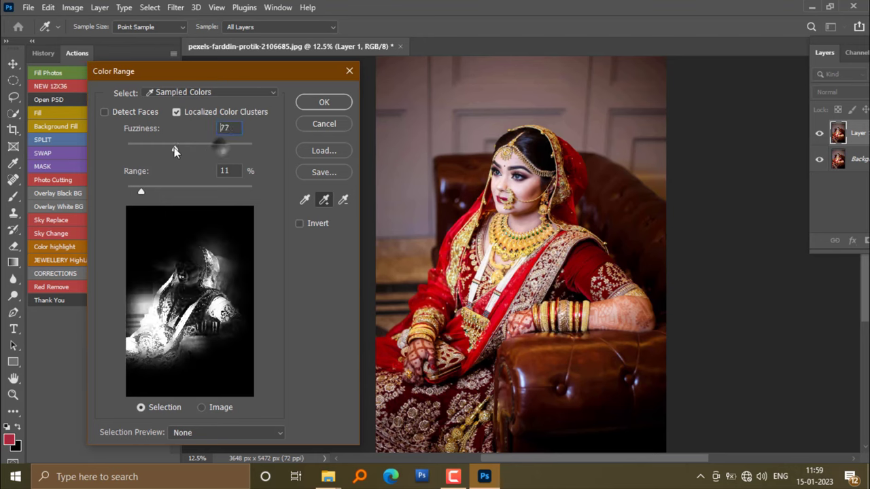
mouse_move(182, 188)
left_mouse_down()
mouse_move(215, 193)
mouse_move(183, 193)
left_mouse_up()
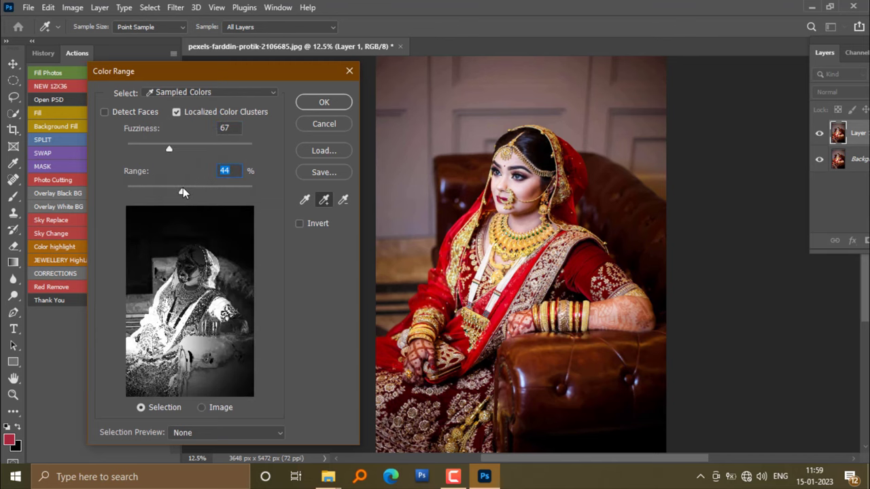
left_click_drag(169, 148, 148, 148)
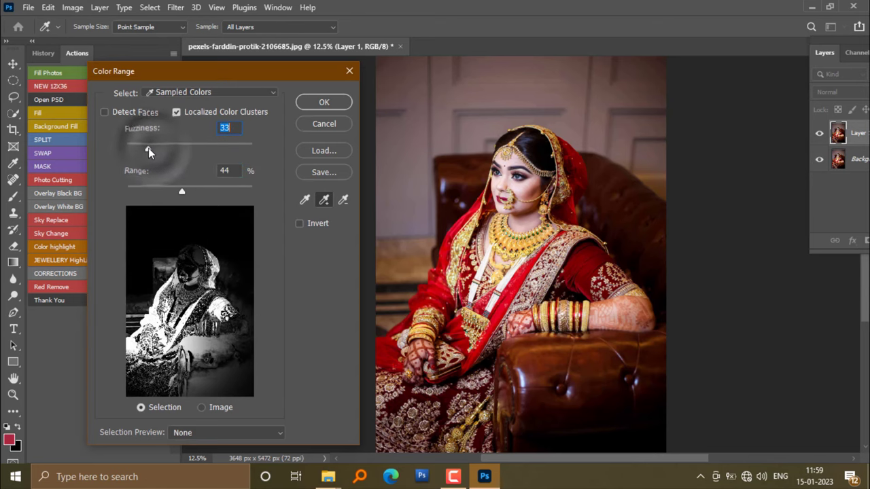
left_click(326, 104)
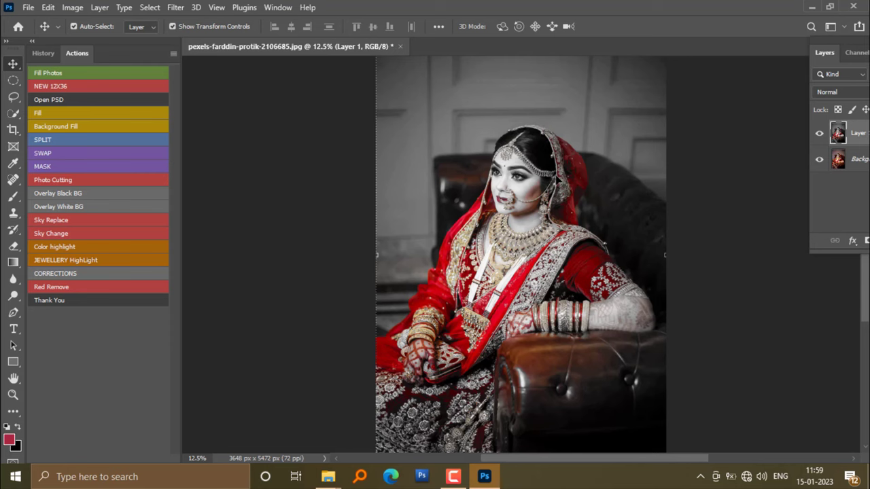
- Hide the black-and-white layer to compare, select Background, and start the jewellery highlight action
left_click(820, 134)
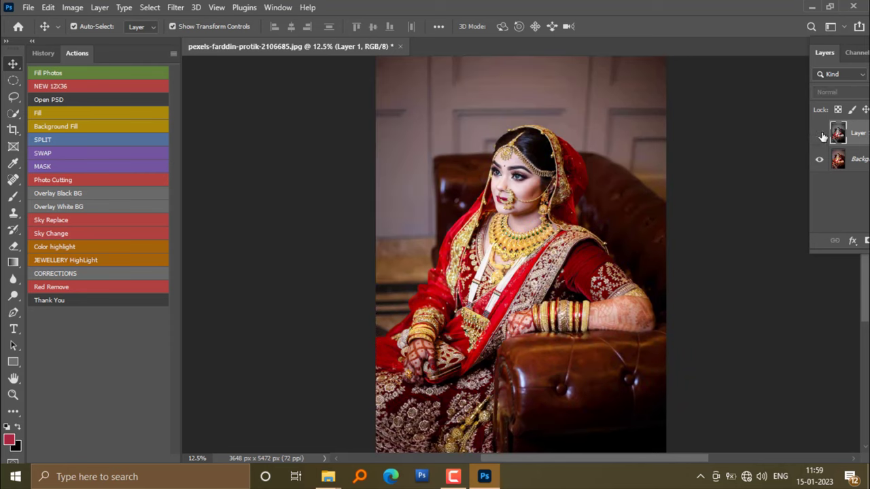
left_click(850, 161)
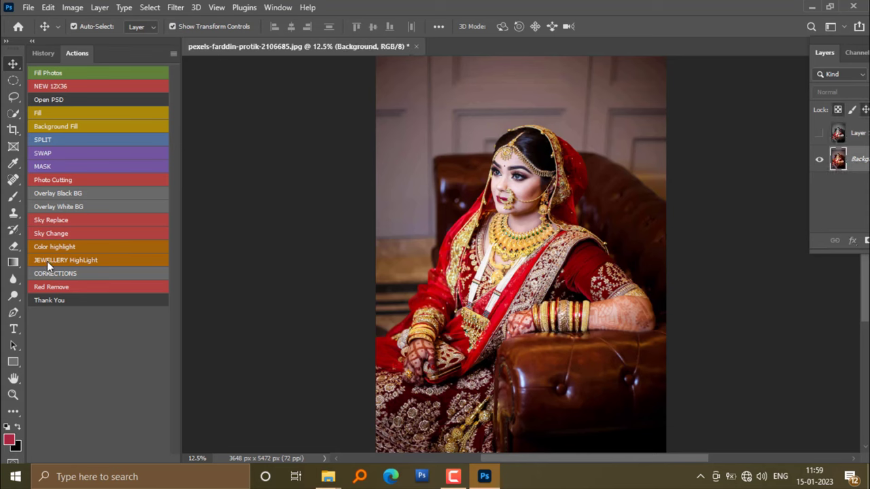
left_click(94, 263)
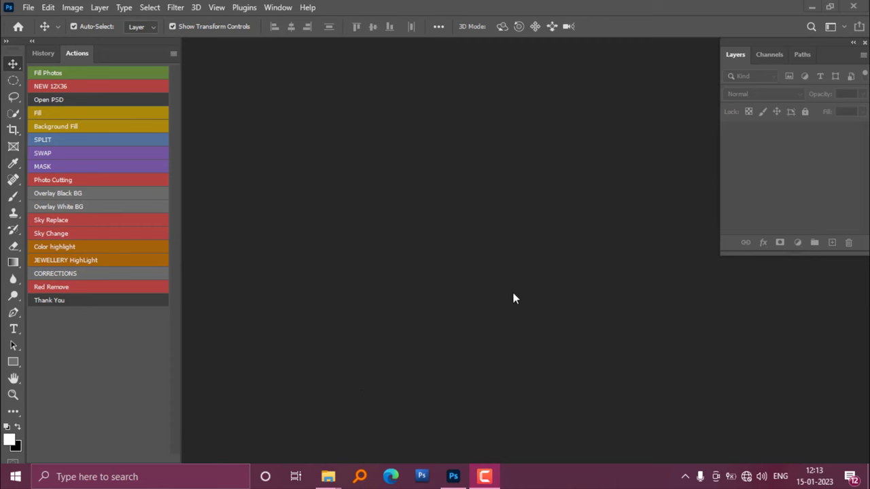
left_click(337, 478)
- Pick pexels-vivek-5759215 (1).jpg in the Demo Images folder to open it
left_click(399, 418)
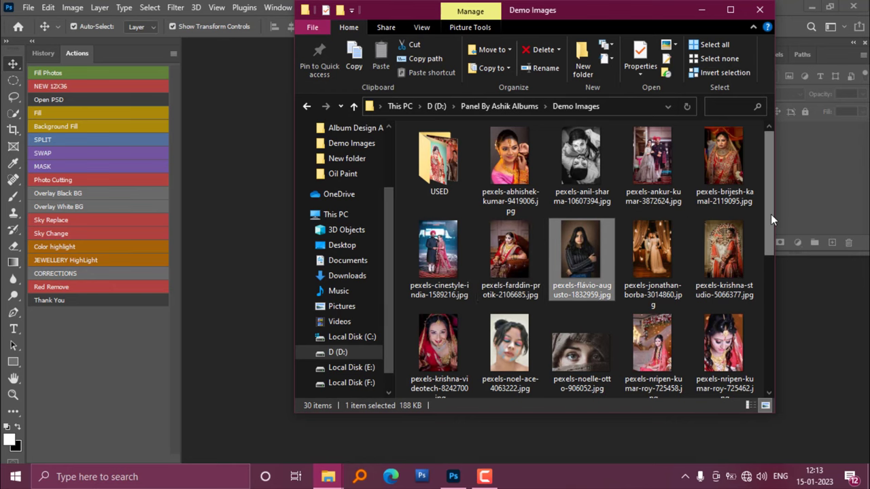
left_click_drag(771, 214, 774, 346)
left_click(514, 361)
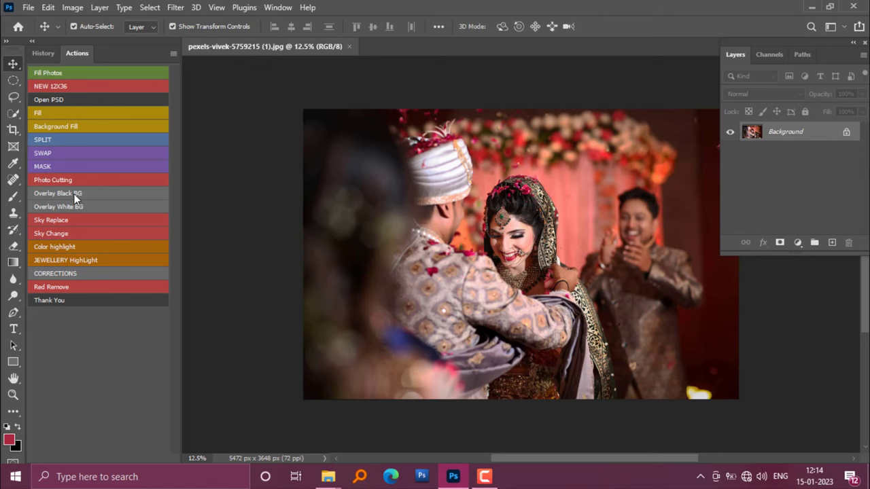
- Place Fall Light (4).jpg from Panel By Ashik Albums\Overlay over the couple photo
key("ctrl+o")
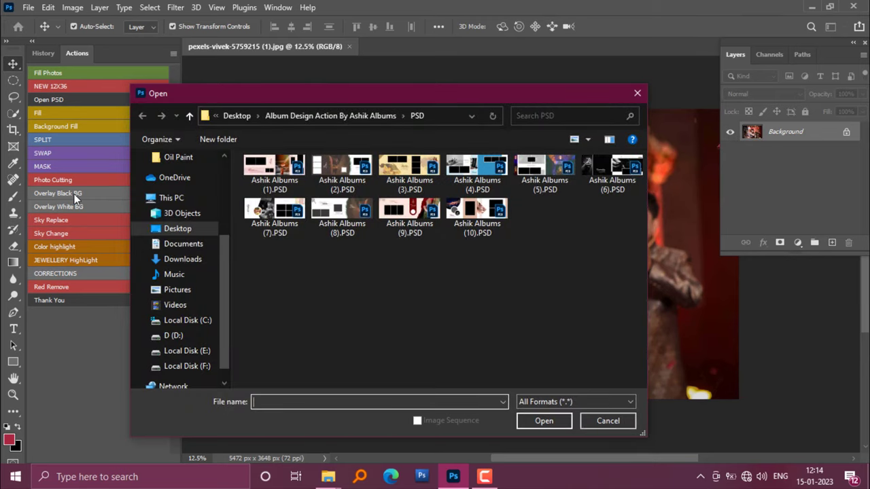
left_click_drag(227, 291, 224, 221)
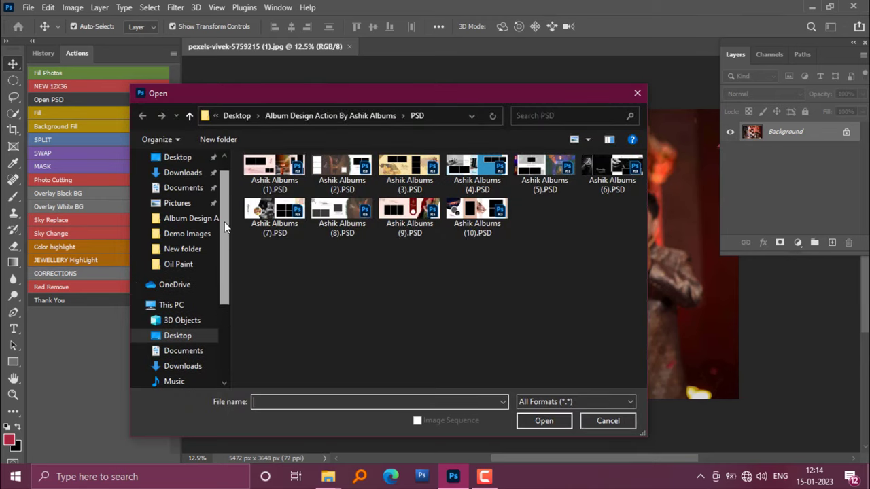
left_click(187, 233)
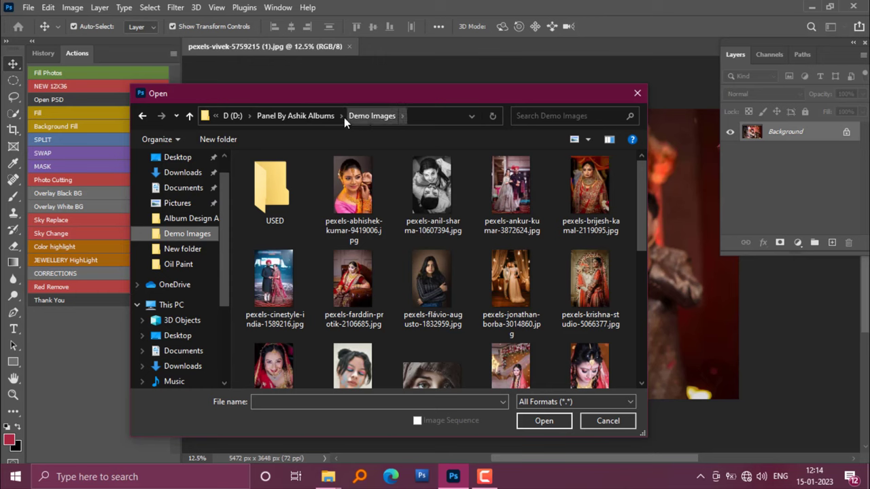
left_click(321, 115)
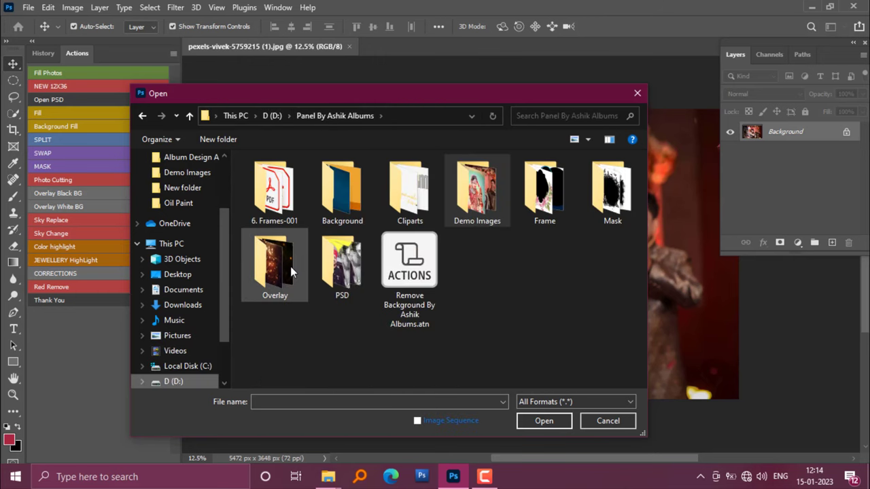
double_click(291, 267)
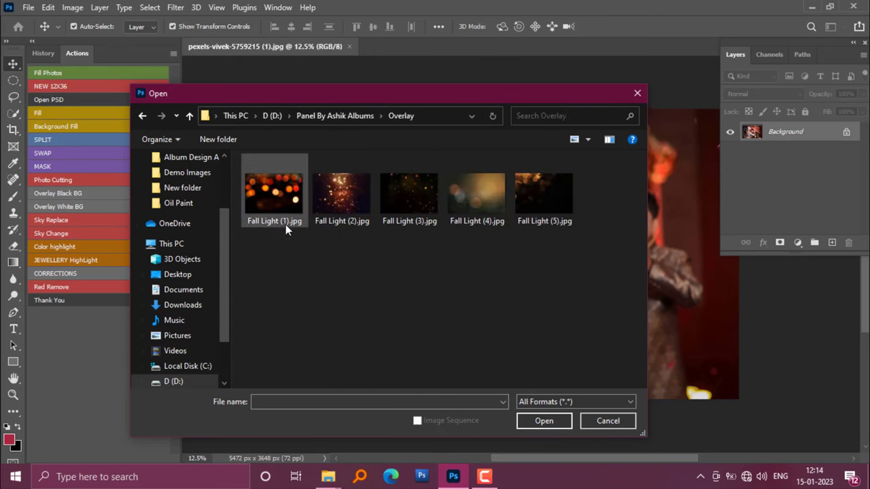
left_click(482, 213)
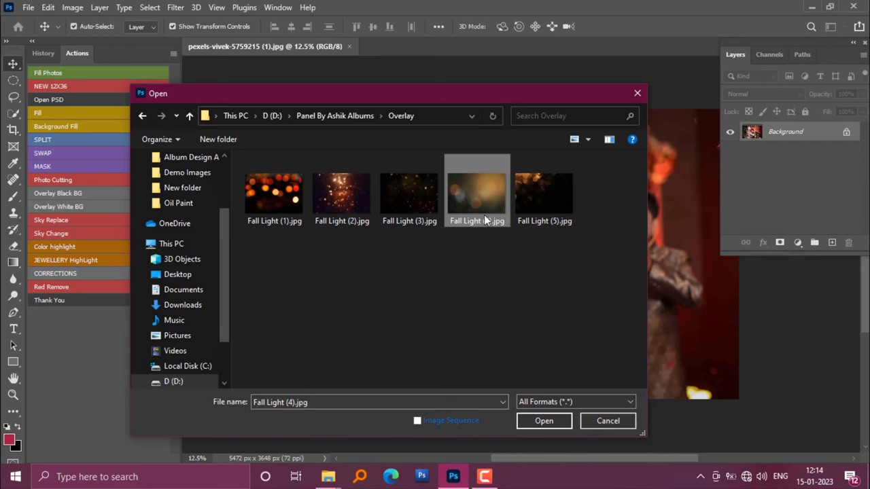
left_click(545, 421)
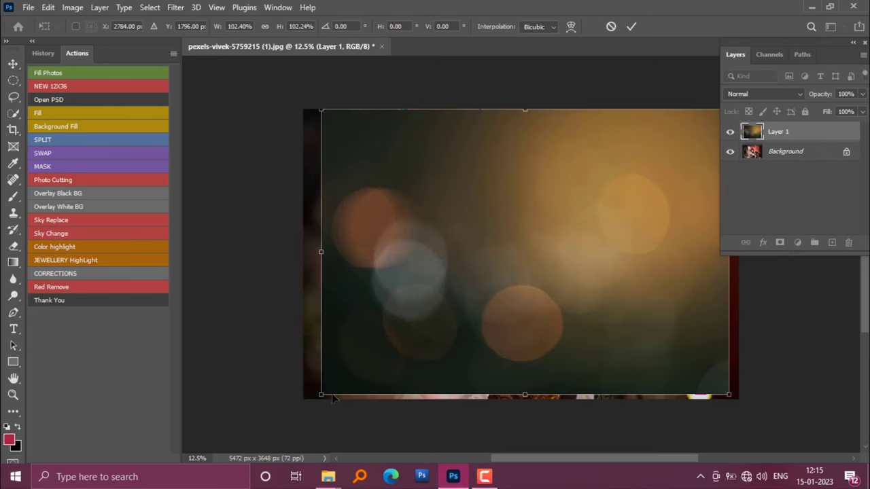
- Stretch the bokeh layer to the photo's bottom-left and right edges and commit the transform
left_click_drag(321, 394, 297, 400)
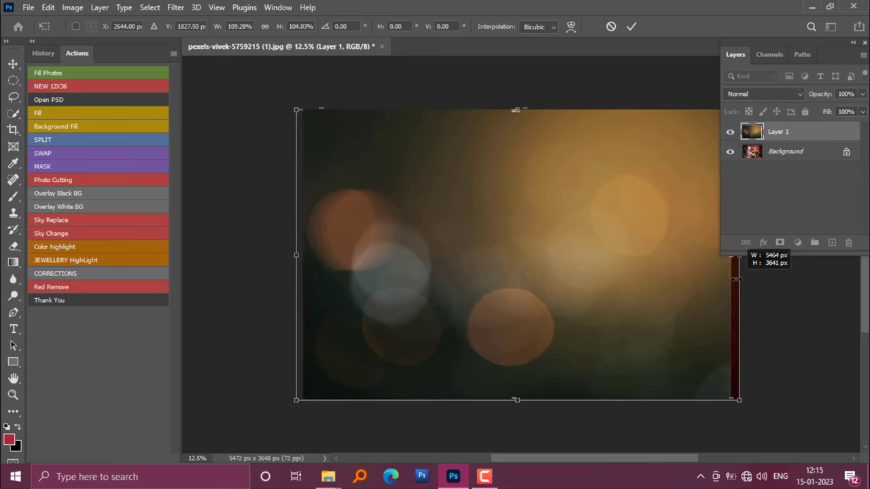
left_click_drag(732, 281, 739, 281)
key("Return")
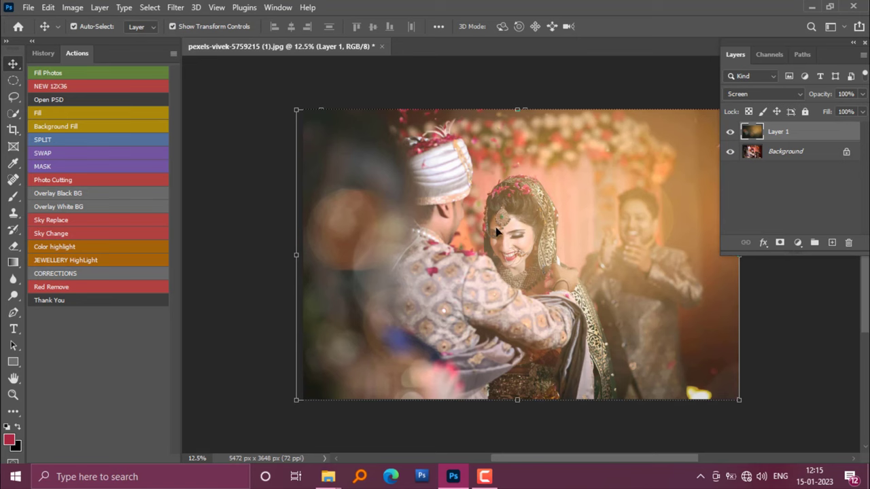
- Set up the Eraser at size 1100 with 0% hardness
left_click(15, 248)
left_click(67, 248)
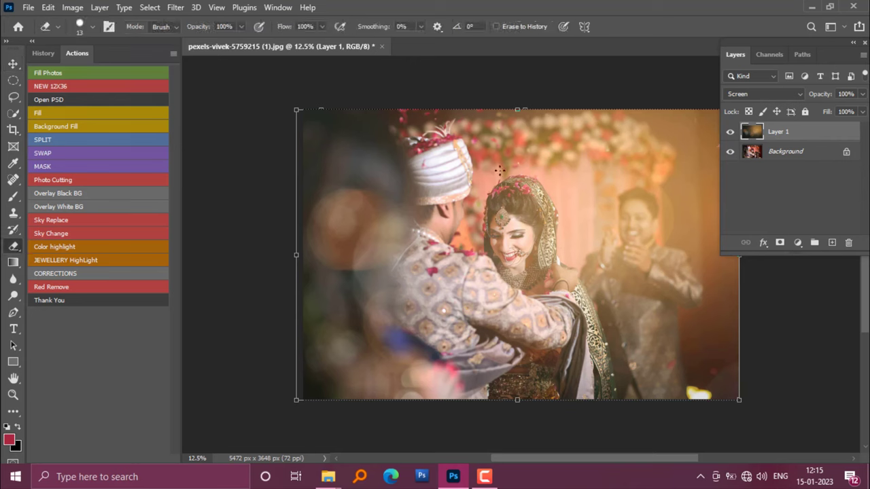
key("bracketright")
key("bracketright")
key("bracketright")
right_click(504, 171)
left_click_drag(588, 235, 568, 232)
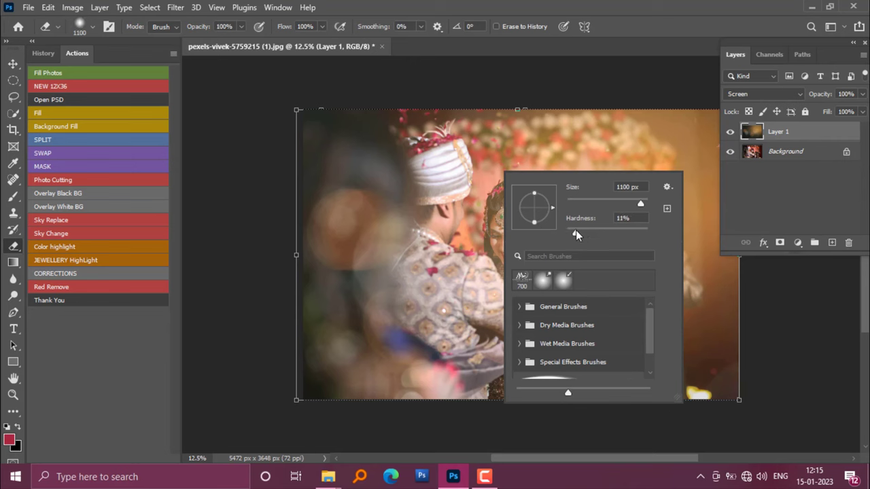
key("Return")
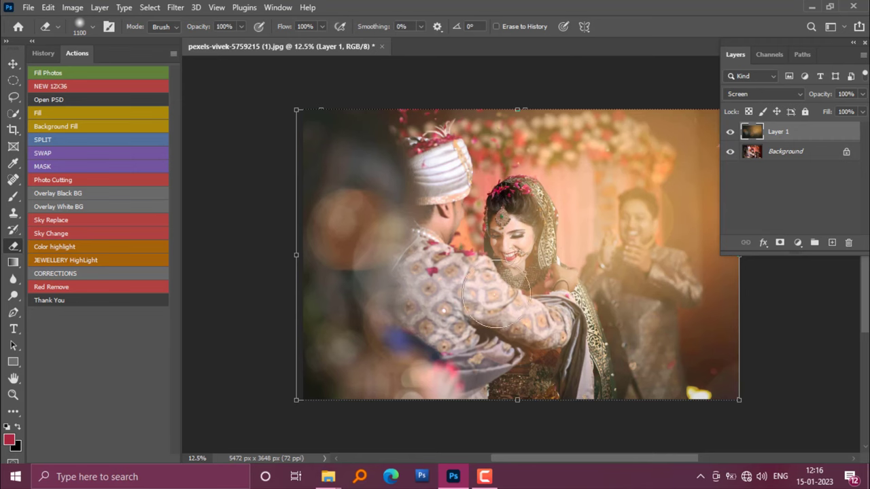
- Erase the bokeh from the bride's face and the couple's embrace, then close the photo
left_click_drag(535, 270, 520, 204)
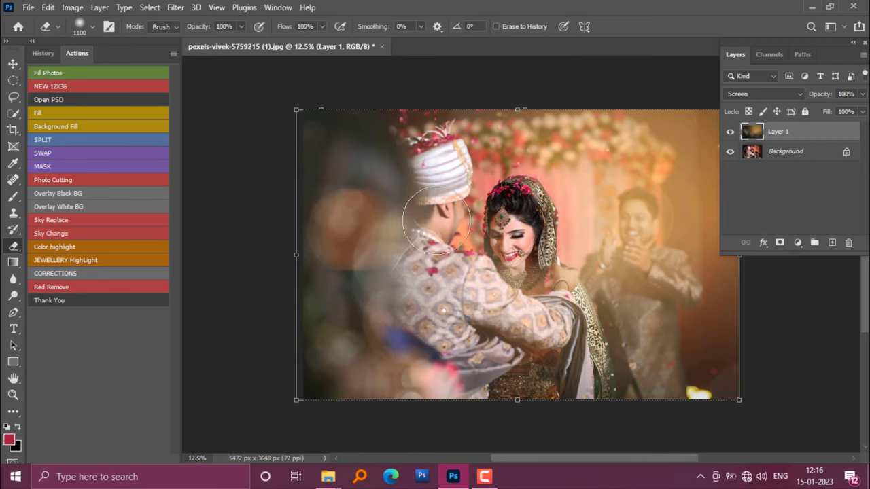
left_click_drag(459, 241, 530, 303)
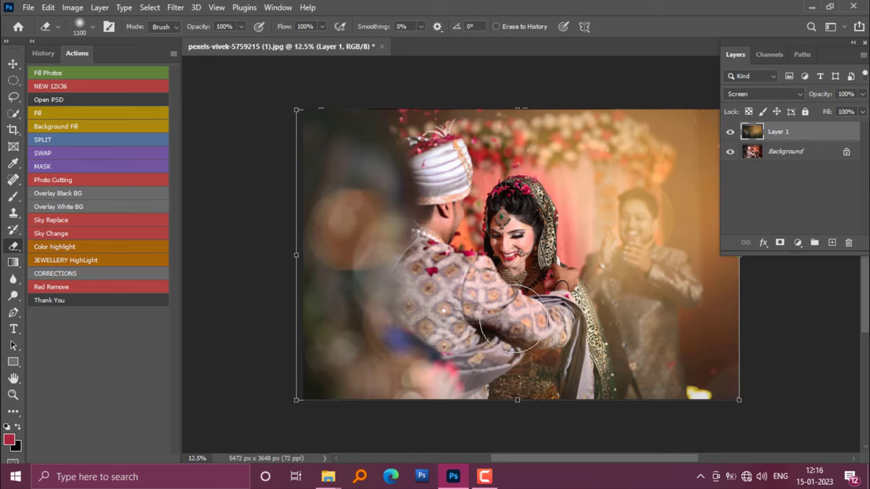
key("ctrl+w")
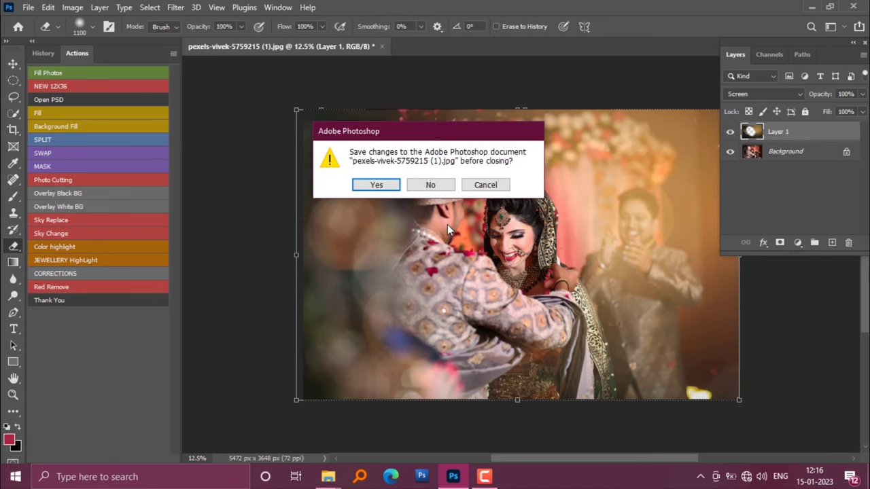
- Close the couple photo without saving and open pexels-prajakt-rebeloma-3221176.jpg from the Demo Images folder
left_click(439, 187)
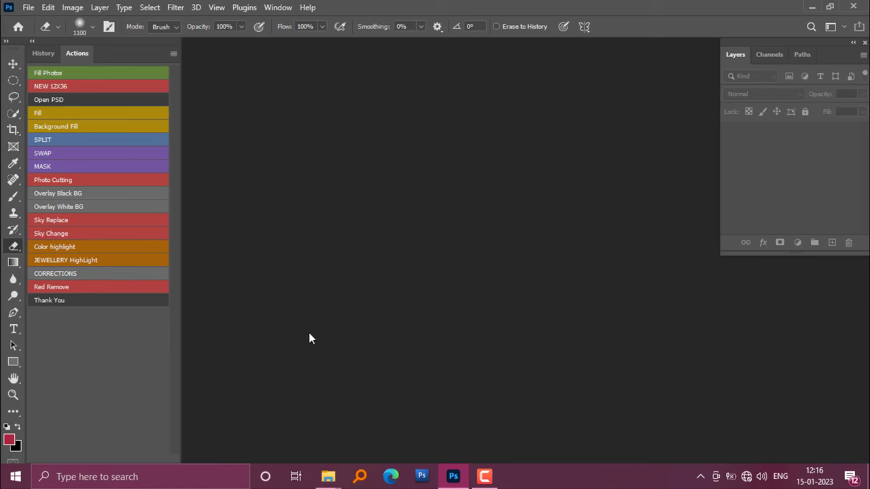
mouse_move(328, 477)
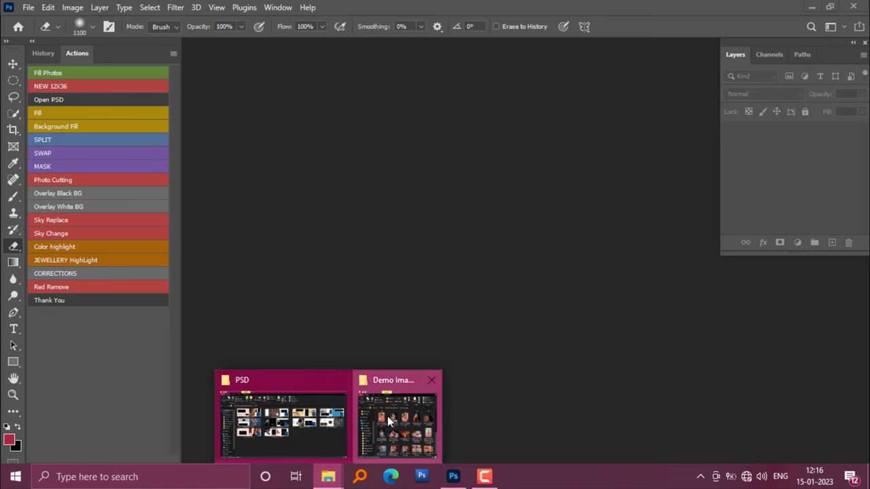
left_click(389, 420)
left_click_drag(513, 185, 255, 229)
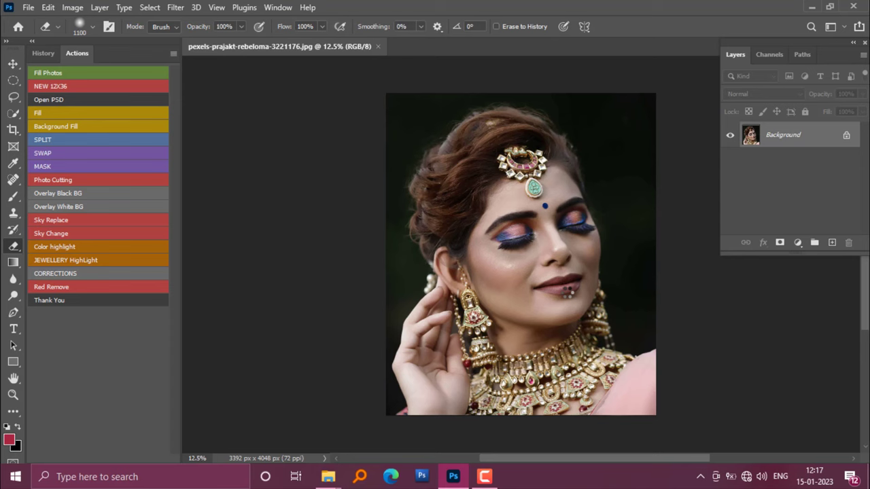
- Run the CORRECTIONS action and apply Levels with Auto, then black 18, midtones 1.2, white 250
key("v")
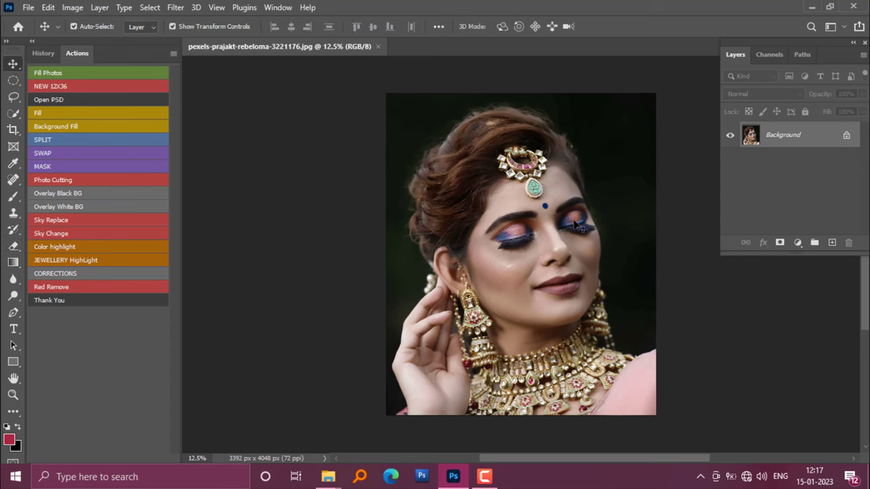
left_click(58, 273)
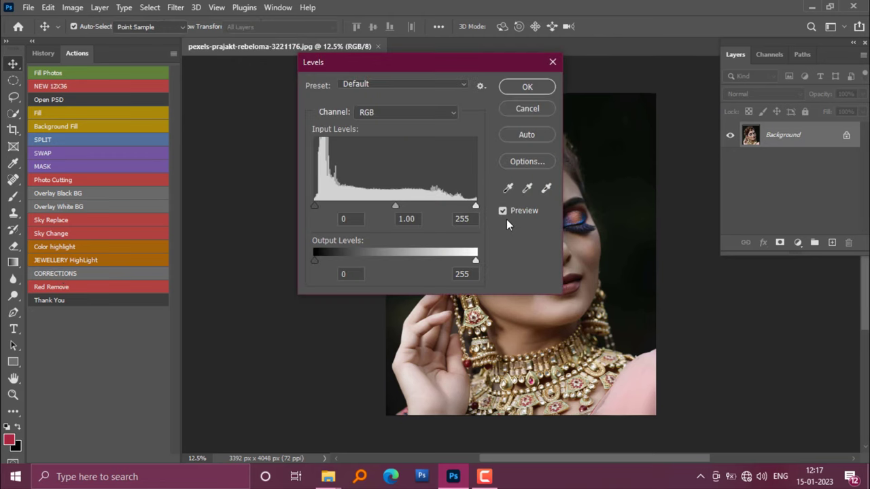
left_click_drag(400, 69, 201, 163)
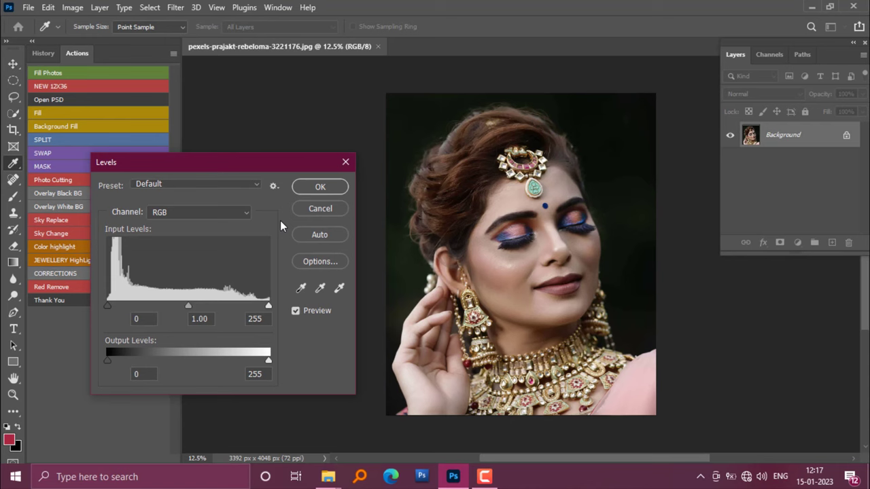
left_click(316, 237)
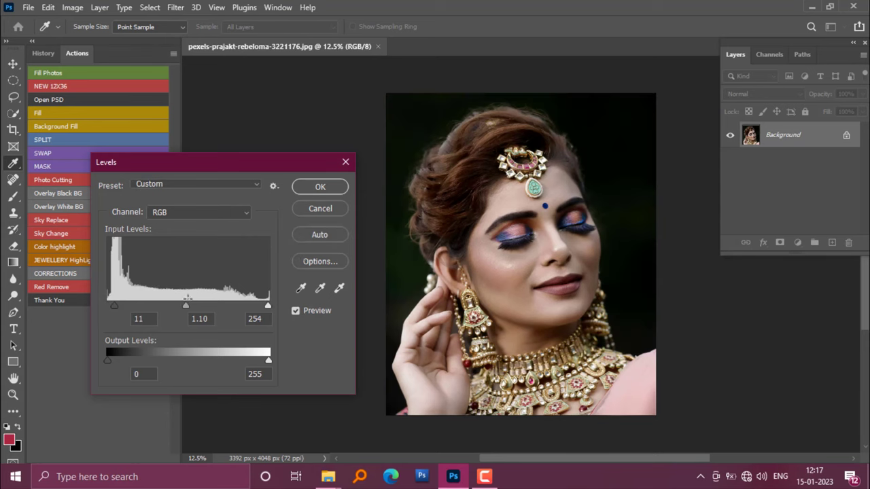
left_click_drag(268, 306, 265, 306)
left_click_drag(183, 306, 180, 306)
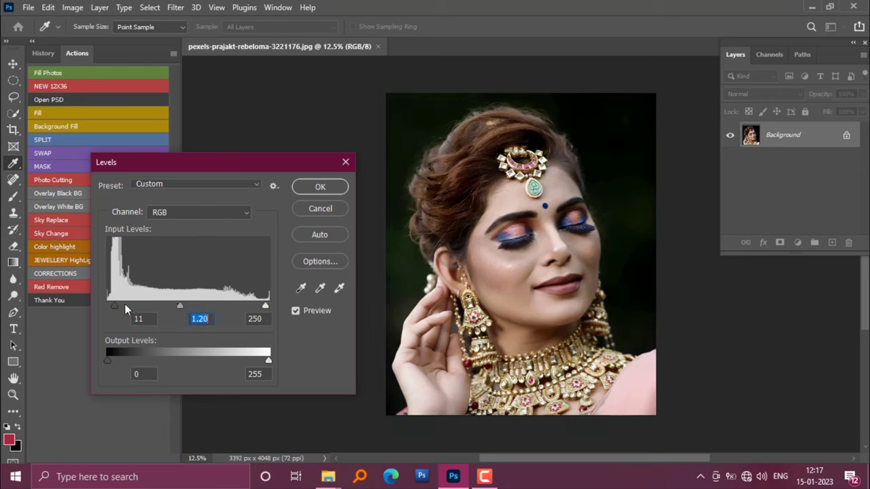
left_click_drag(114, 306, 119, 306)
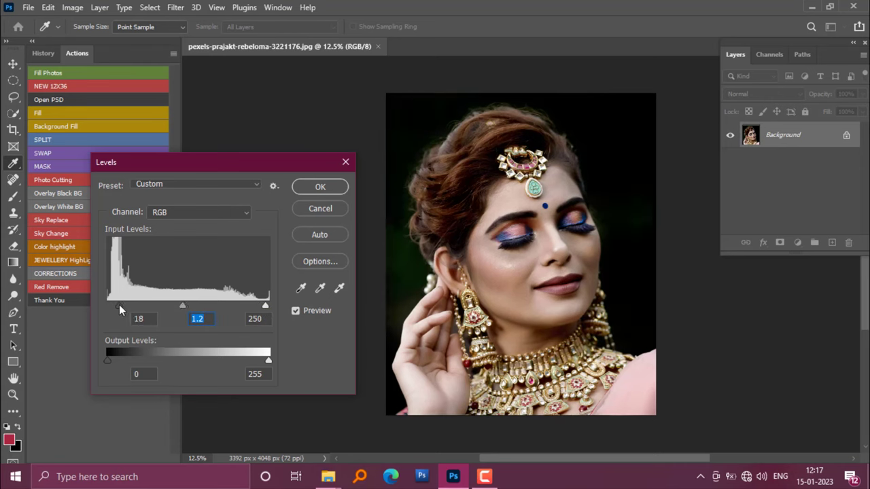
left_click(303, 189)
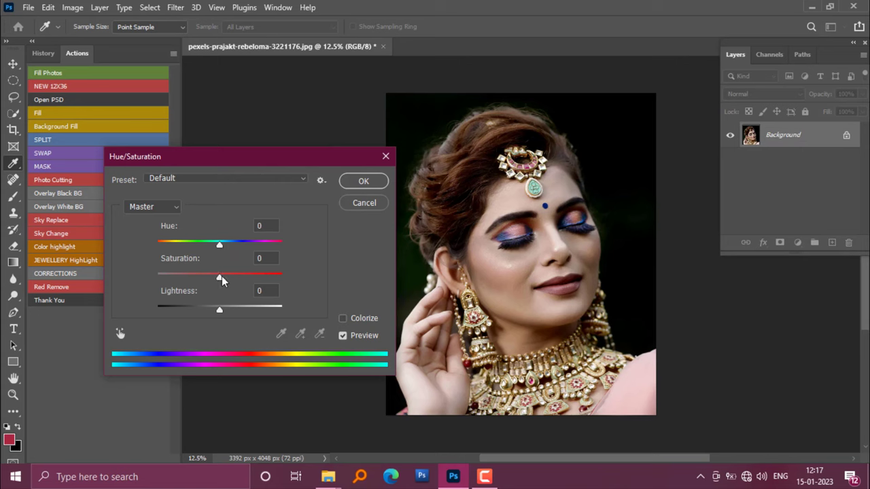
- Apply saturation +10, then Color Balance with midtones blue +5 and highlights cyan -4
left_click_drag(222, 276, 227, 276)
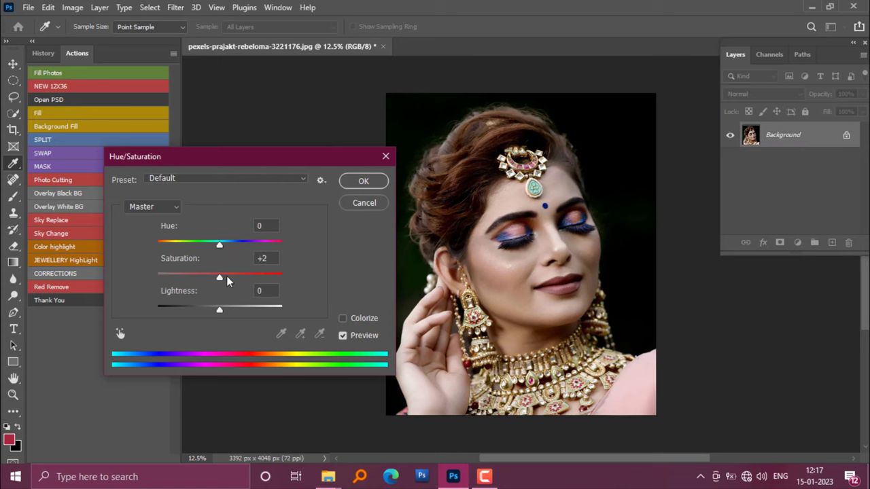
left_click(365, 182)
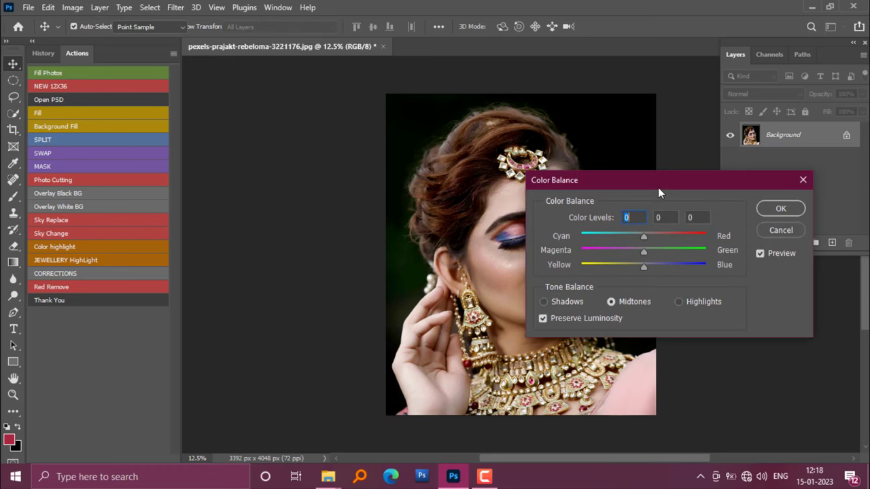
left_click_drag(658, 188, 225, 199)
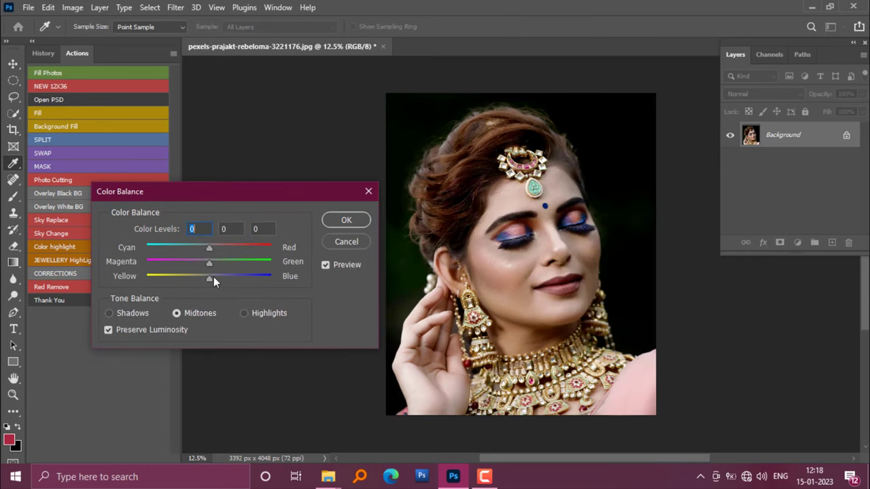
left_click_drag(213, 277, 213, 277)
left_click(259, 314)
left_click(359, 221)
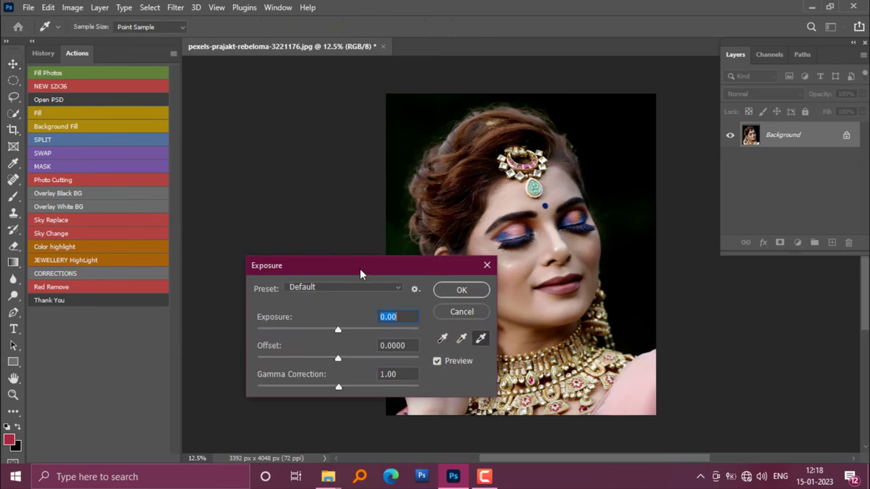
- Apply an Exposure boost of +0.29 to the bride portrait
left_click_drag(359, 268, 198, 225)
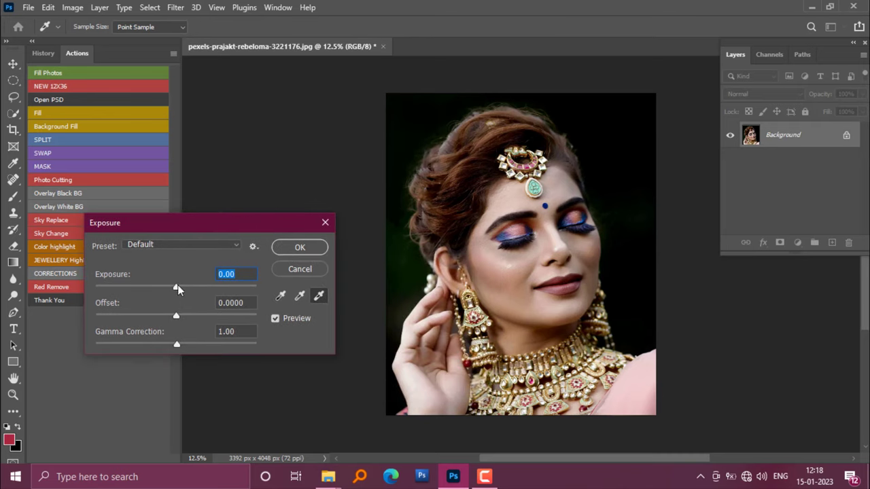
left_click_drag(177, 285, 180, 285)
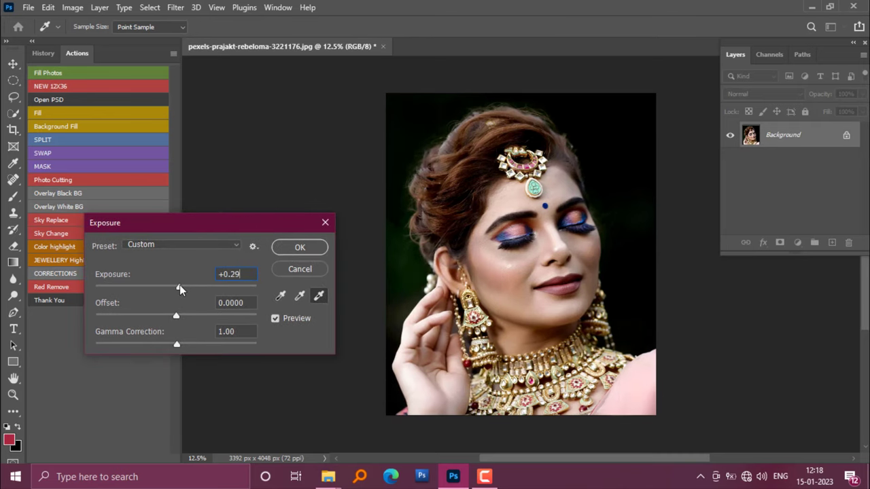
left_click(300, 248)
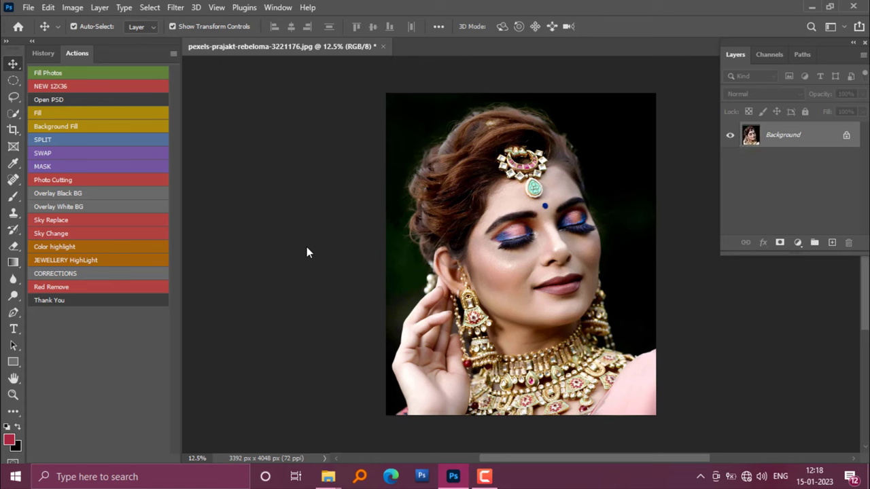
left_click(45, 55)
left_click(80, 78)
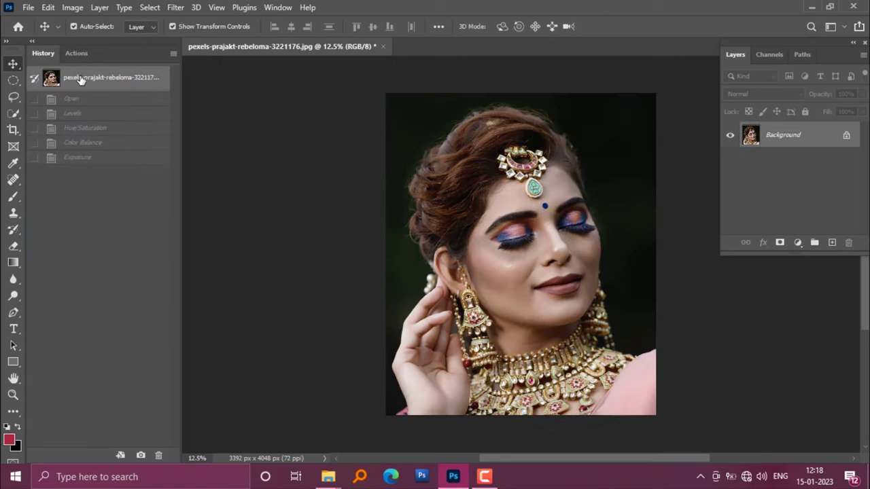
left_click(87, 157)
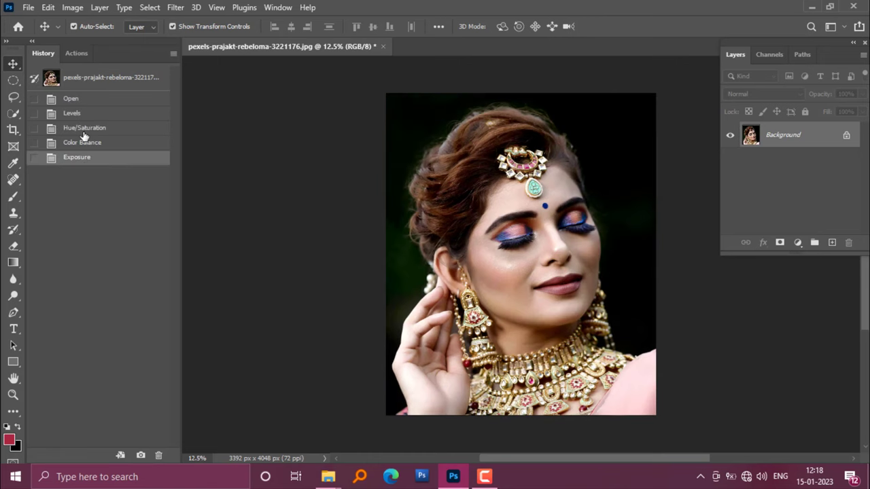
left_click(94, 81)
left_click(87, 157)
left_click(102, 80)
left_click(104, 157)
left_click(77, 54)
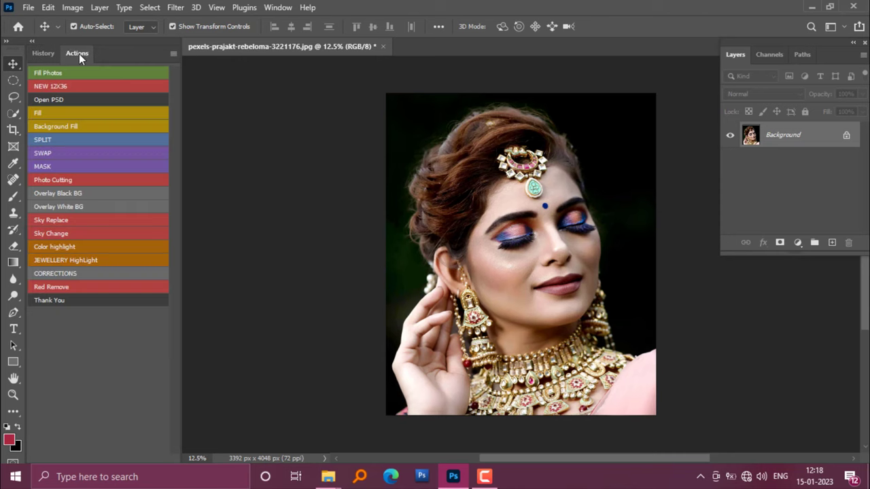